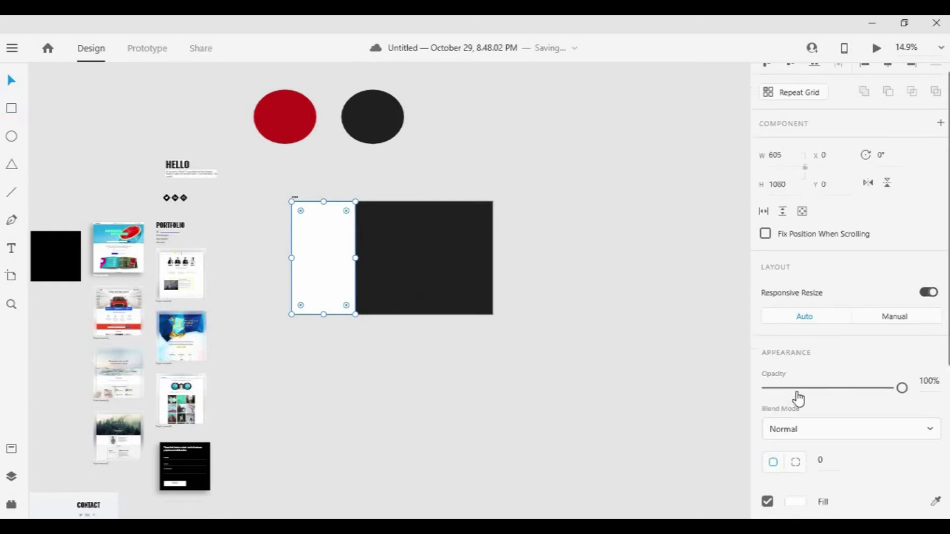
# Fill the white rectangle on the artboard with the red sampled from the red reference circle.
pyautogui.click(322, 240)
pyautogui.click(795, 514)
pyautogui.click(744, 467)
pyautogui.click(276, 124)
pyautogui.click(469, 299)
pyautogui.scroll(3, 469, 299)
pyautogui.scroll(-2, 412, 364)
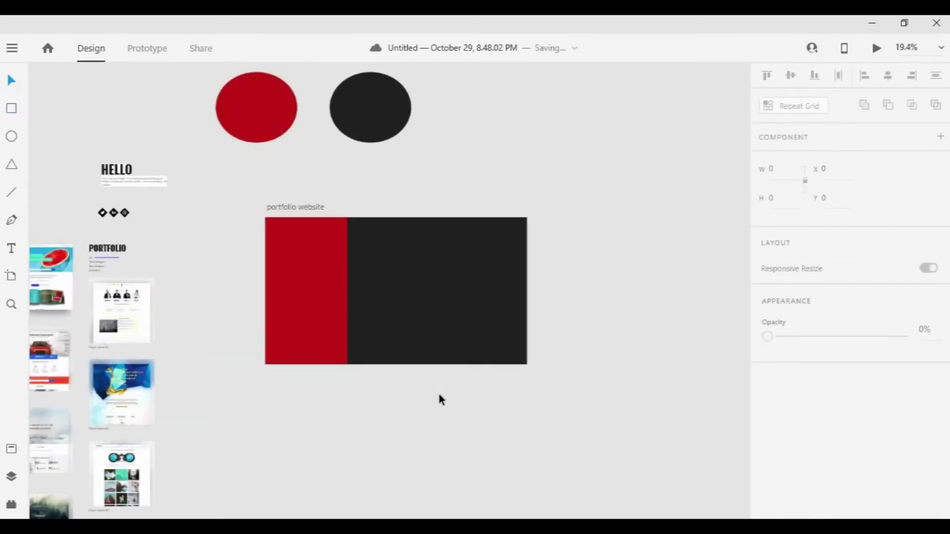
pyautogui.scroll(-1, 438, 391)
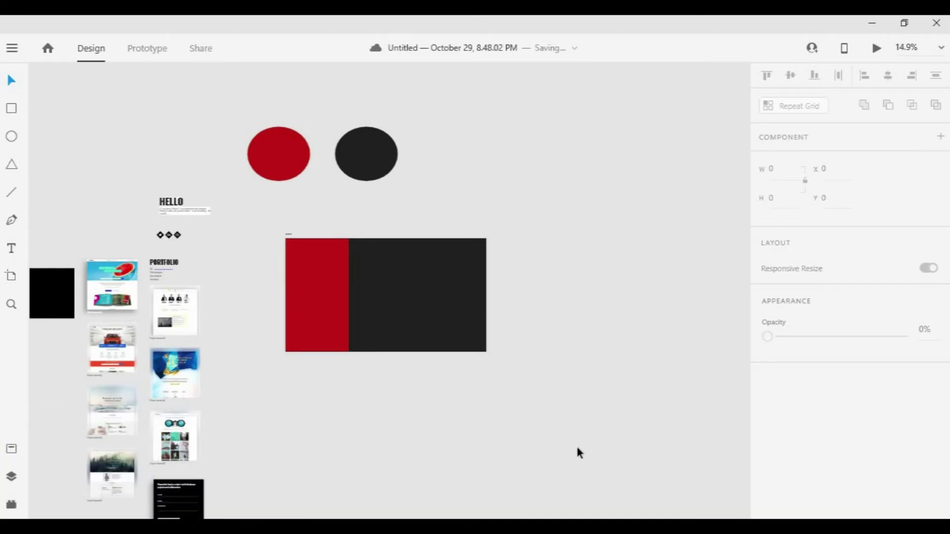
pyautogui.scroll(3, 361, 336)
pyautogui.scroll(-3, 373, 411)
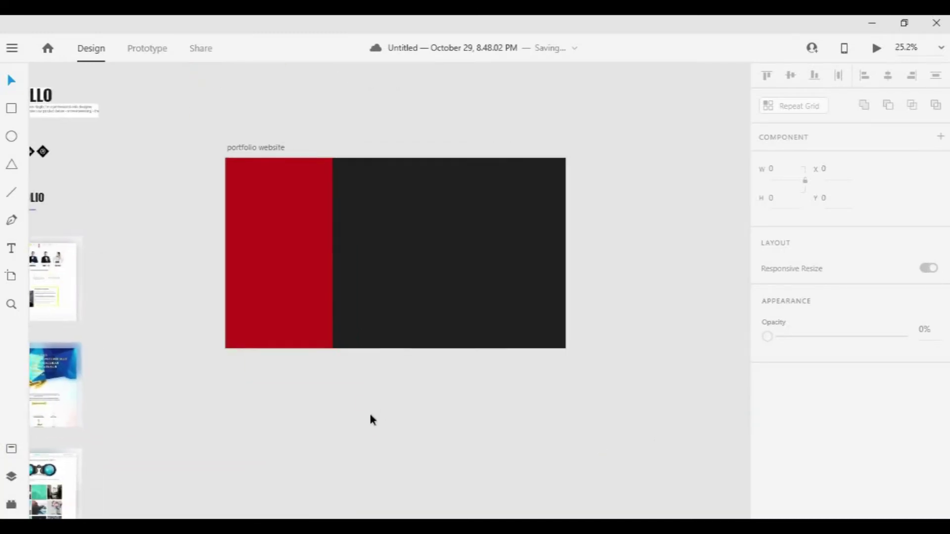
# Bring the black-and-white portrait of the tattooed man into the design from the other window.
pyautogui.hotkey('alt', 'Tab')
pyautogui.moveTo(297, 119); pyautogui.dragTo(622, 396)
pyautogui.scroll(-1, 618, 419)
pyautogui.moveTo(727, 505); pyautogui.dragTo(590, 326)
pyautogui.moveTo(678, 508); pyautogui.dragTo(604, 403)
pyautogui.moveTo(535, 319); pyautogui.dragTo(574, 411)
pyautogui.hotkey('ctrl', 'z')
pyautogui.hotkey('ctrl', 'z')
pyautogui.hotkey('ctrl', 'z')
pyautogui.hotkey('ctrl', 'z')
pyautogui.moveTo(571, 282); pyautogui.dragTo(300, 70)
pyautogui.hotkey('ctrl', 'z')
# Scale the portrait to about 824 by 1210 and place it at X 136, Y 0 across the red and dark areas.
pyautogui.moveTo(587, 449); pyautogui.dragTo(504, 330)
pyautogui.moveTo(479, 300); pyautogui.dragTo(275, 203)
pyautogui.moveTo(441, 229); pyautogui.dragTo(681, 443)
pyautogui.moveTo(515, 417); pyautogui.dragTo(396, 322)
pyautogui.click(499, 390)
pyautogui.scroll(4, 446, 346)
pyautogui.scroll(-1, 396, 321)
pyautogui.scroll(4, 410, 280)
pyautogui.rightClick(399, 290)
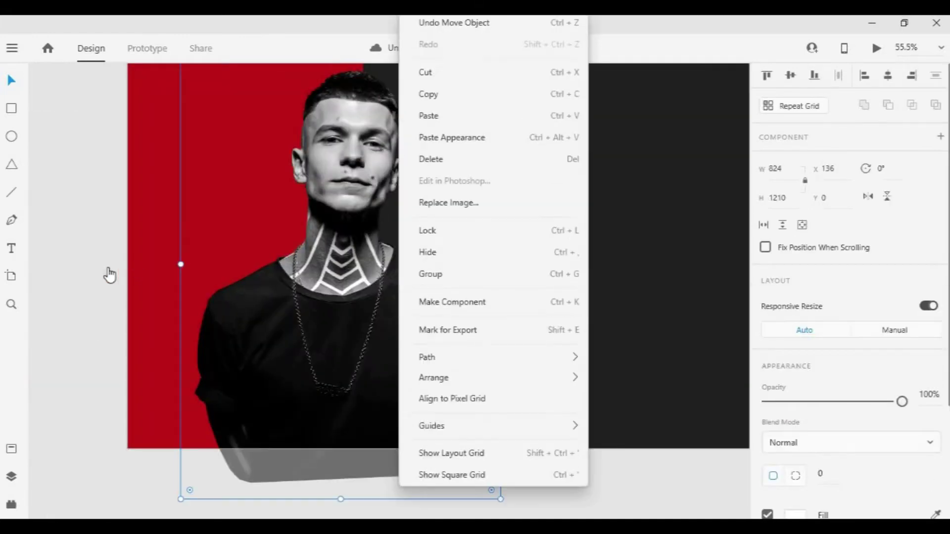
pyautogui.click(108, 276)
# Move the portrait up to Y -48 so that its lower edge meets the artboard's bottom edge.
pyautogui.scroll(-4, 415, 270)
pyautogui.moveTo(530, 445); pyautogui.dragTo(480, 415)
pyautogui.click(469, 287)
pyautogui.moveTo(352, 251); pyautogui.dragTo(354, 246)
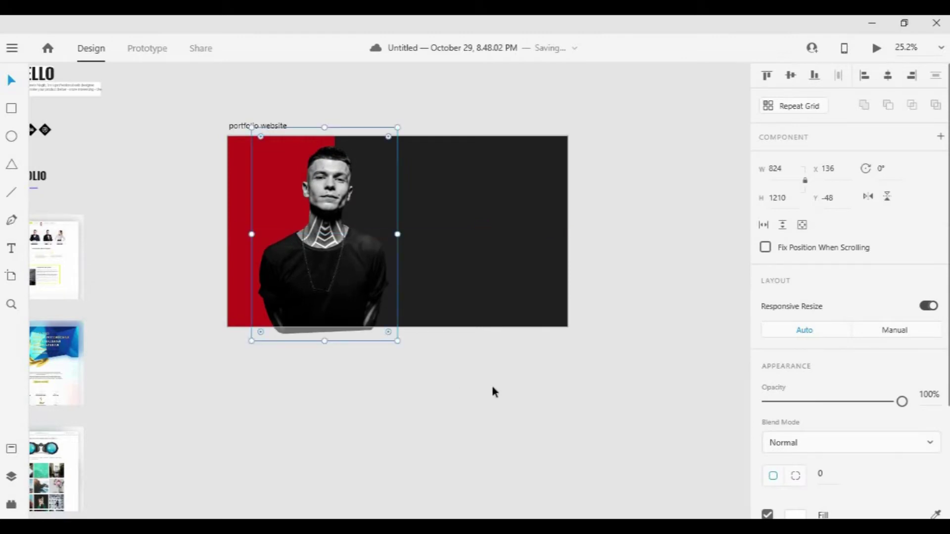
pyautogui.click(492, 387)
pyautogui.scroll(-2, 492, 387)
pyautogui.scroll(2, 357, 309)
pyautogui.scroll(2, 479, 390)
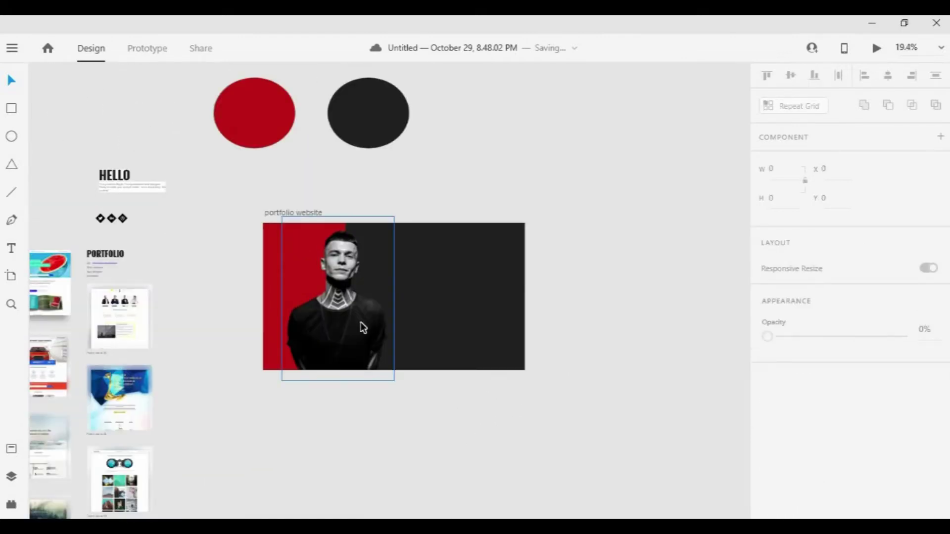
# Preview the portfolio website artboard and close the preview.
pyautogui.click(363, 327)
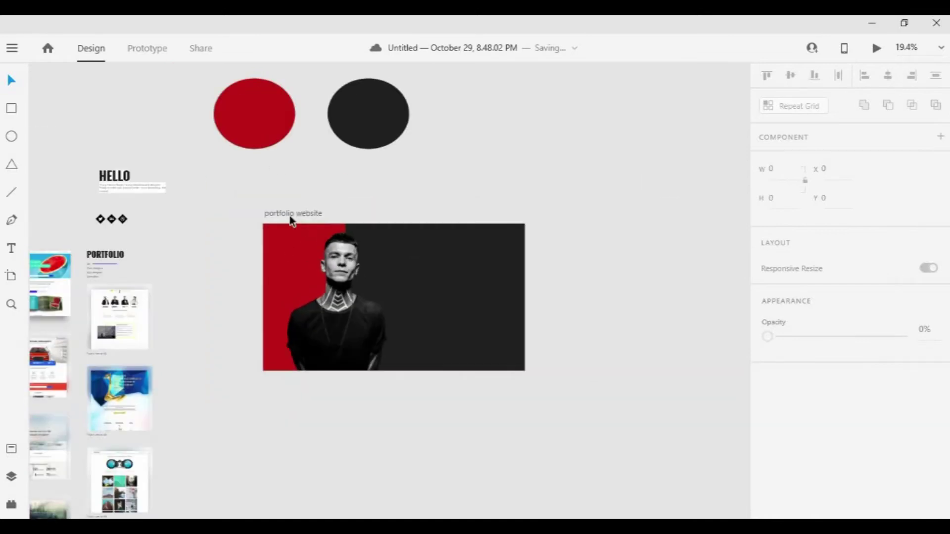
pyautogui.click(291, 214)
pyautogui.click(876, 48)
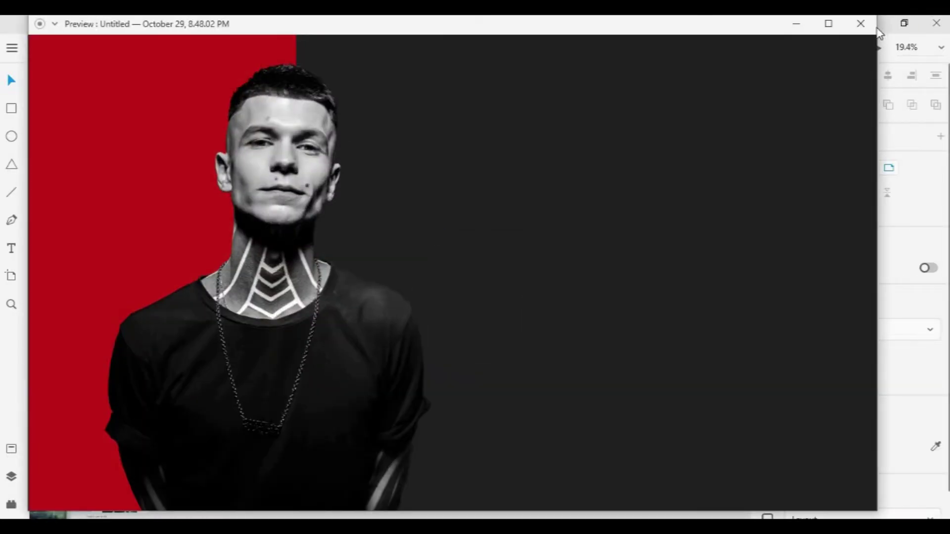
pyautogui.click(861, 23)
# Scale the portrait down to about 770 by 1130 and position it at X 163, Y 0.
pyautogui.scroll(2, 565, 380)
pyautogui.moveTo(408, 393); pyautogui.dragTo(403, 383)
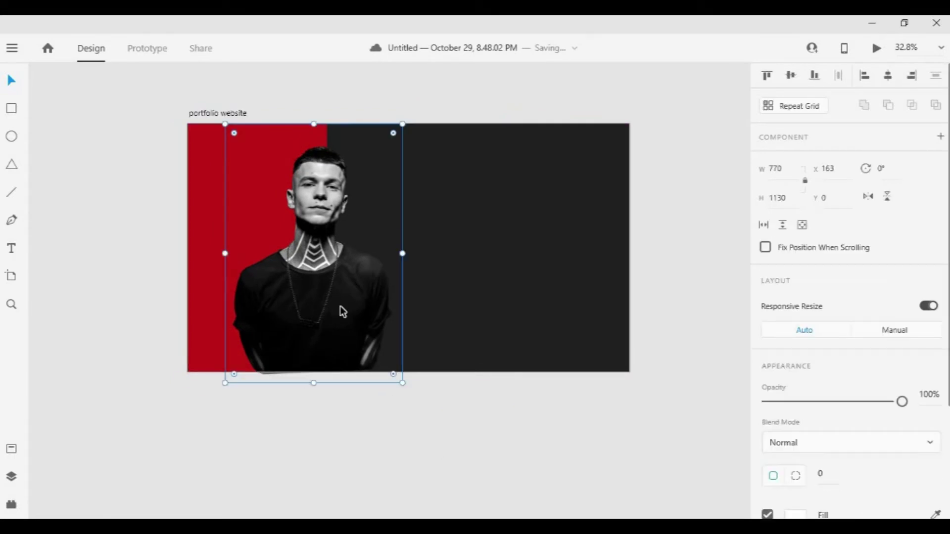
pyautogui.click(400, 424)
pyautogui.scroll(-2, 421, 446)
pyautogui.scroll(2, 415, 463)
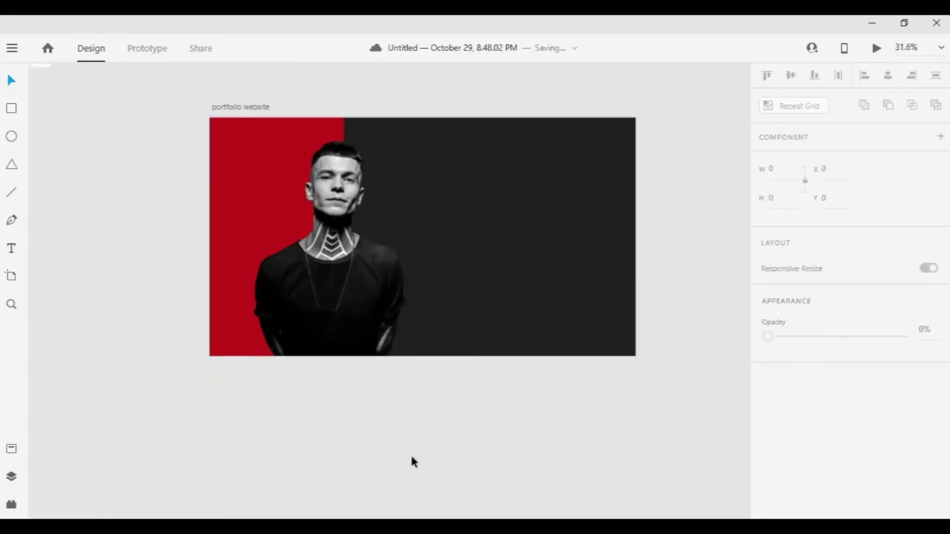
pyautogui.scroll(2, 412, 470)
# Add the logo name as a text line at X 115, Y 100 on the red panel.
pyautogui.click(199, 168)
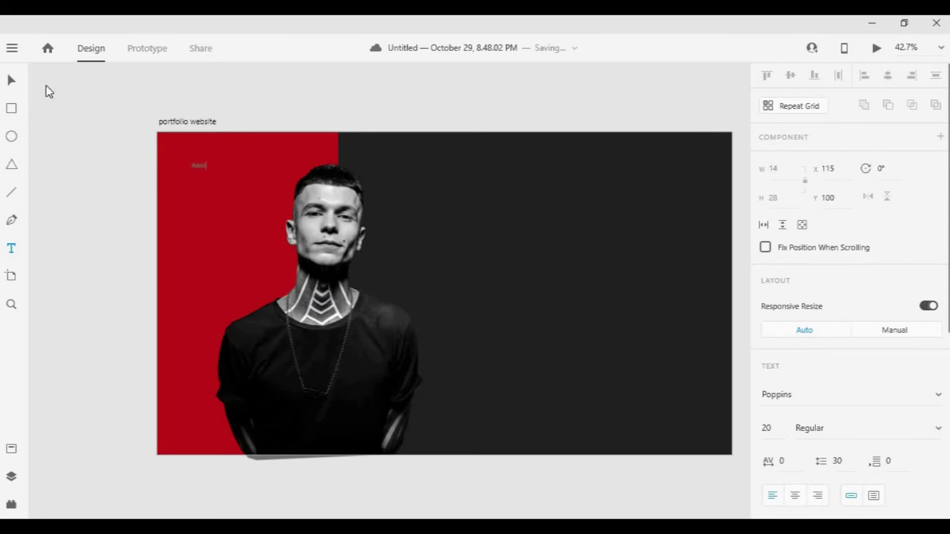
pyautogui.press('Escape')
pyautogui.scroll(3, 216, 190)
pyautogui.scroll(-6, 865, 407)
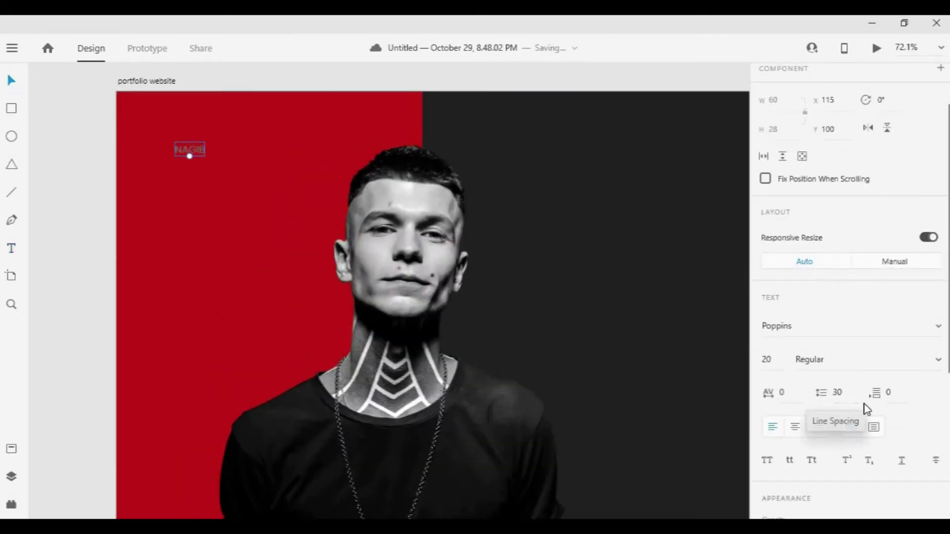
pyautogui.click(80, 198)
pyautogui.scroll(-3, 175, 247)
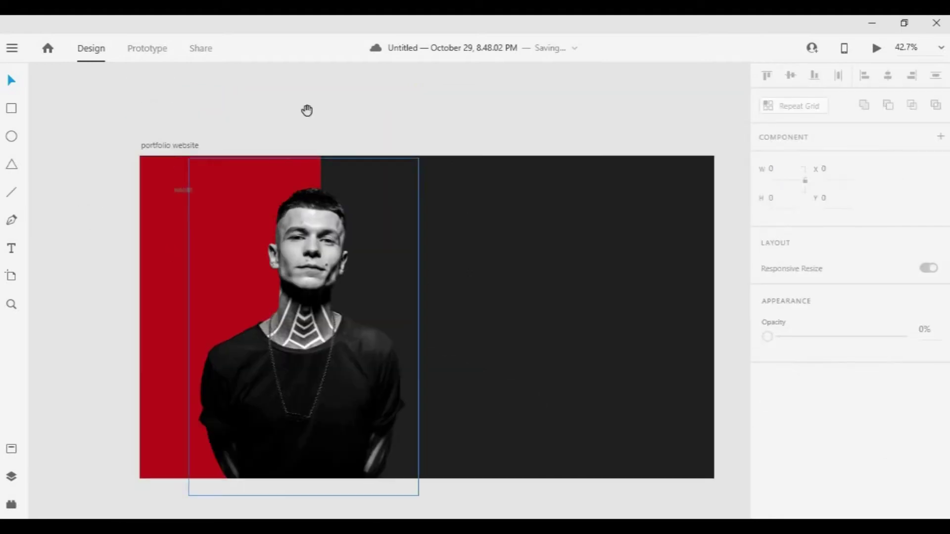
pyautogui.moveTo(307, 110); pyautogui.dragTo(332, 99)
# Set the logo name text to Bold weight and font size 18.
pyautogui.scroll(7, 200, 188)
pyautogui.moveTo(399, 264); pyautogui.dragTo(319, 321)
pyautogui.scroll(-2, 320, 320)
pyautogui.click(193, 240)
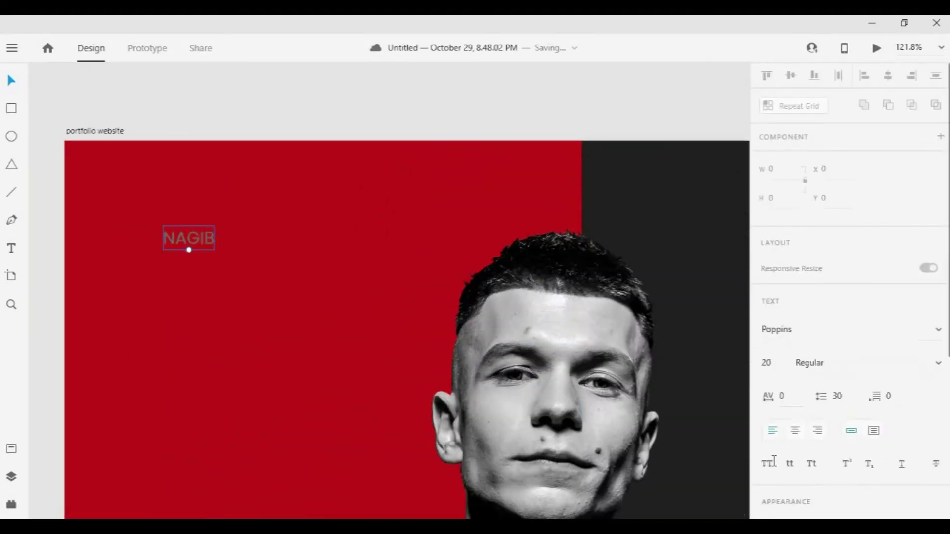
pyautogui.scroll(-3, 862, 223)
pyautogui.click(856, 221)
pyautogui.press('Down')
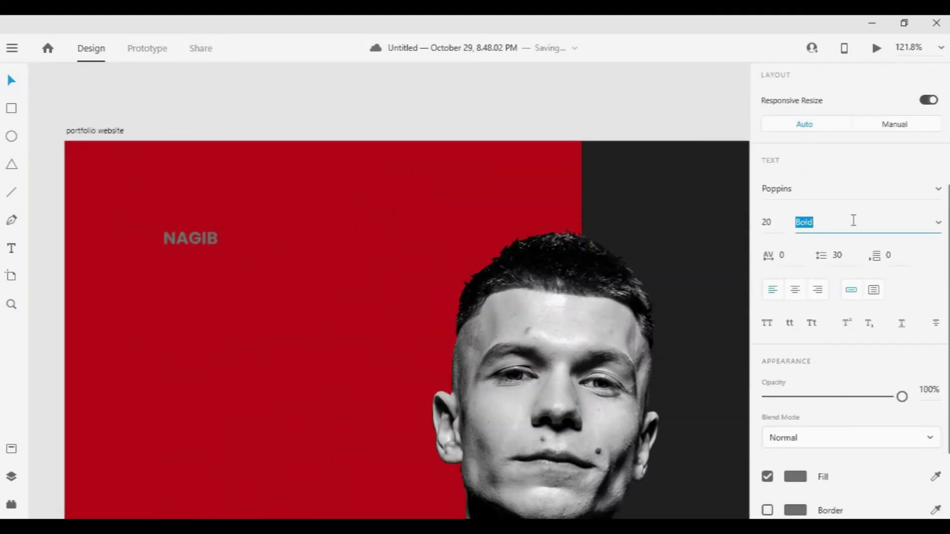
pyautogui.scroll(4, 795, 324)
pyautogui.click(783, 428)
pyautogui.write('15')
pyautogui.press('Return')
pyautogui.write('18')
pyautogui.press('Return')
pyautogui.scroll(-5, 853, 464)
# Fill the logo name text with the dark gray sampled from the artboard's dark area.
pyautogui.click(795, 408)
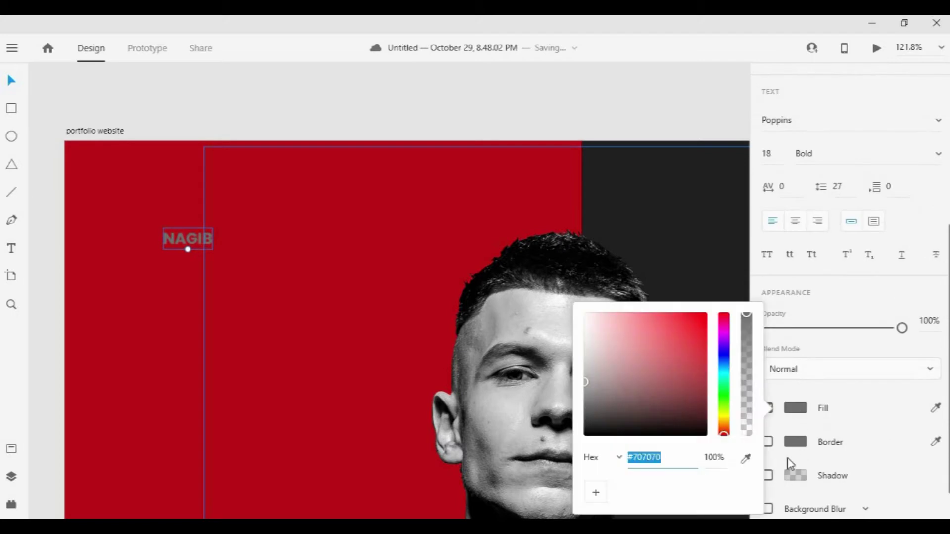
pyautogui.click(745, 460)
pyautogui.click(708, 203)
pyautogui.click(543, 118)
pyautogui.scroll(3, 179, 246)
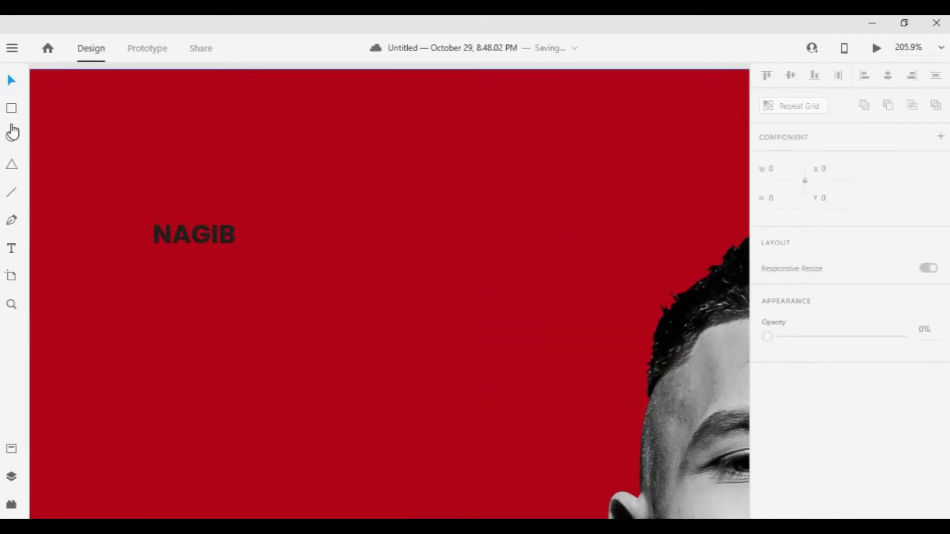
# Draw a white 60 by 60 square just above the logo name text.
pyautogui.moveTo(100, 133); pyautogui.dragTo(185, 200)
pyautogui.click(11, 81)
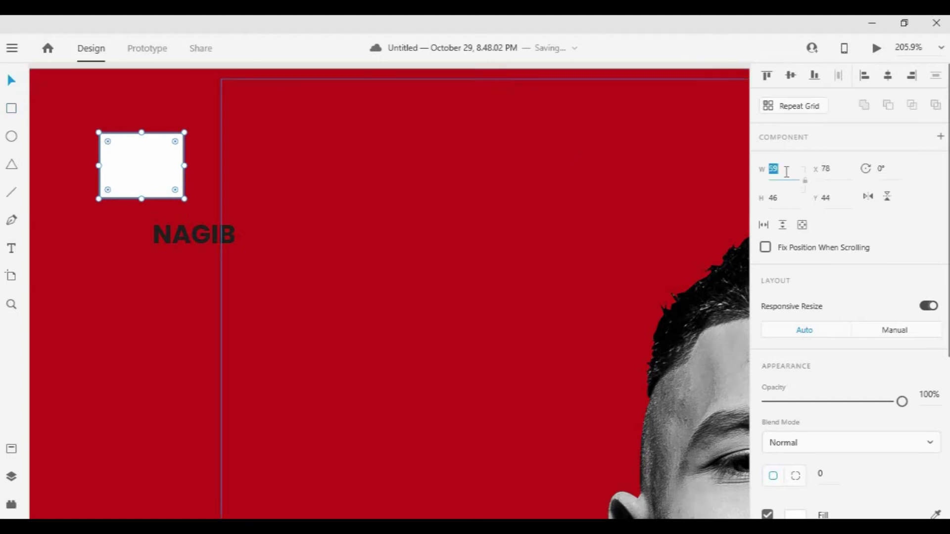
pyautogui.click(782, 197)
pyautogui.write('60')
pyautogui.press('Return')
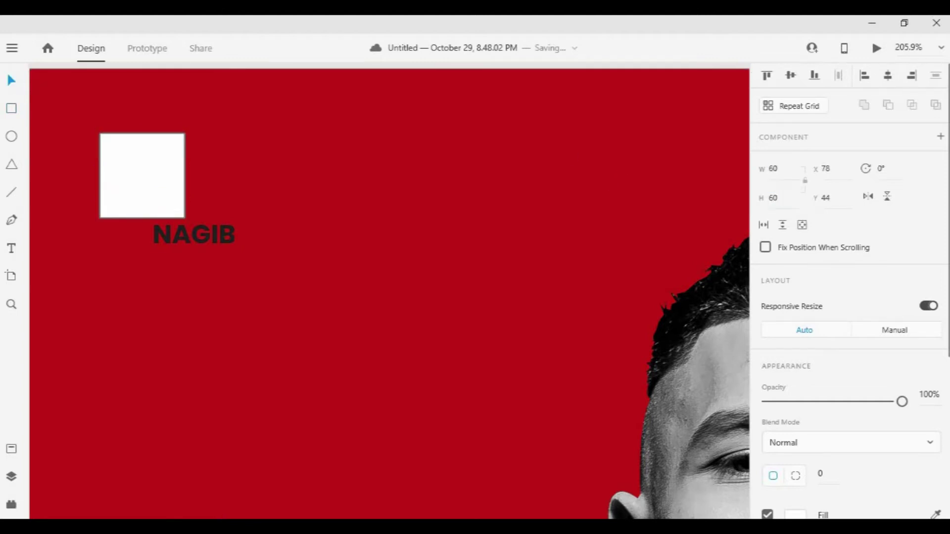
# Rotate the white square to -46° to form a diamond and arrange it behind the logo name text.
pyautogui.click(183, 216)
pyautogui.moveTo(183, 216); pyautogui.dragTo(136, 180)
pyautogui.rightClick(196, 187)
pyautogui.moveTo(233, 384)
pyautogui.click(430, 395)
# Move the logo name text onto the middle of the diamond and remove the diamond's border.
pyautogui.click(222, 213)
pyautogui.click(175, 209)
pyautogui.moveTo(197, 221); pyautogui.dragTo(216, 175)
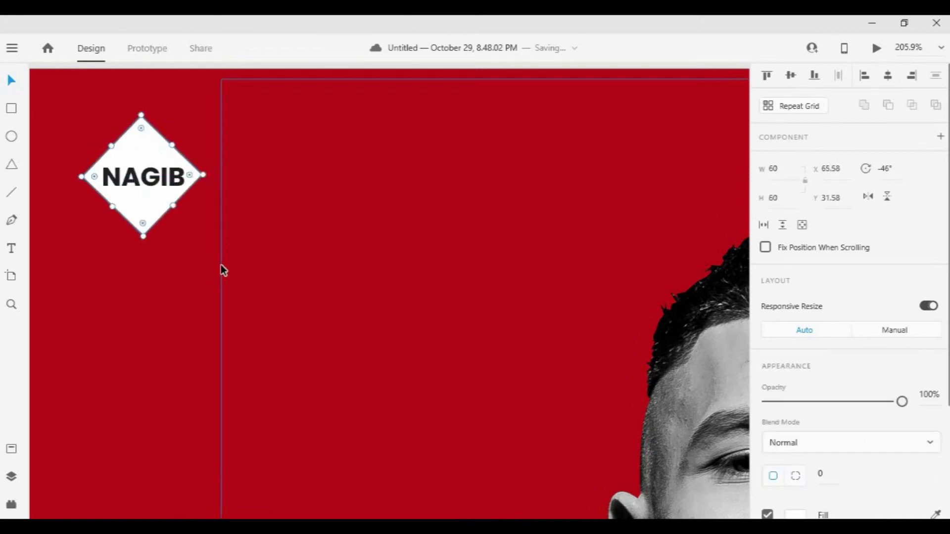
pyautogui.scroll(-5, 221, 267)
pyautogui.scroll(-4, 791, 376)
pyautogui.click(768, 343)
pyautogui.click(643, 311)
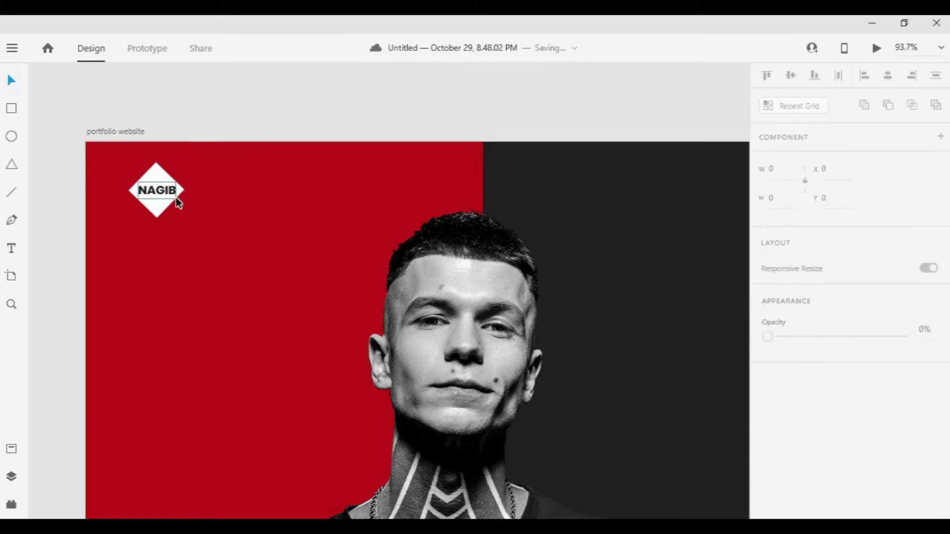
# Change the fill of the logo name text to white.
pyautogui.scroll(3, 177, 197)
pyautogui.scroll(-2, 156, 202)
pyautogui.click(157, 206)
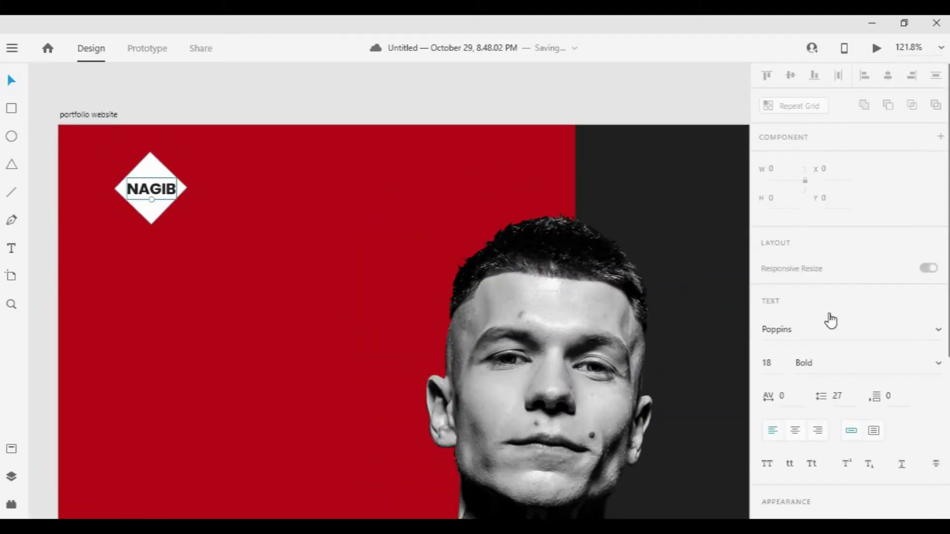
pyautogui.scroll(-5, 827, 318)
pyautogui.click(795, 367)
pyautogui.moveTo(585, 282); pyautogui.dragTo(585, 268)
# Fill the diamond with the dark gray sampled from the artboard's dark area.
pyautogui.click(148, 183)
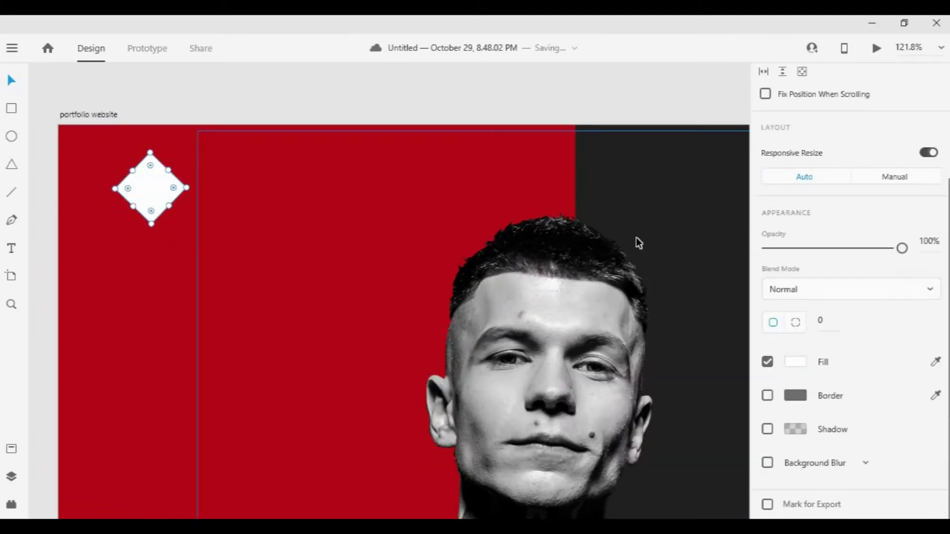
pyautogui.click(795, 362)
pyautogui.click(672, 197)
pyautogui.click(516, 124)
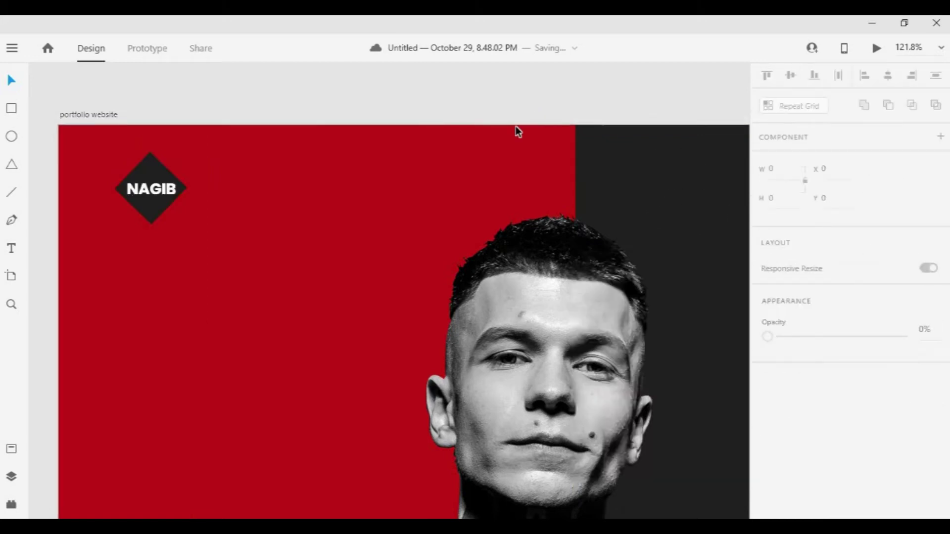
# Change the logo name text to a lighter Poppins font weight.
pyautogui.scroll(-3, 518, 127)
pyautogui.moveTo(518, 127); pyautogui.dragTo(409, 117)
pyautogui.scroll(-2, 410, 148)
pyautogui.scroll(8, 348, 198)
pyautogui.click(117, 286)
pyautogui.scroll(-3, 117, 286)
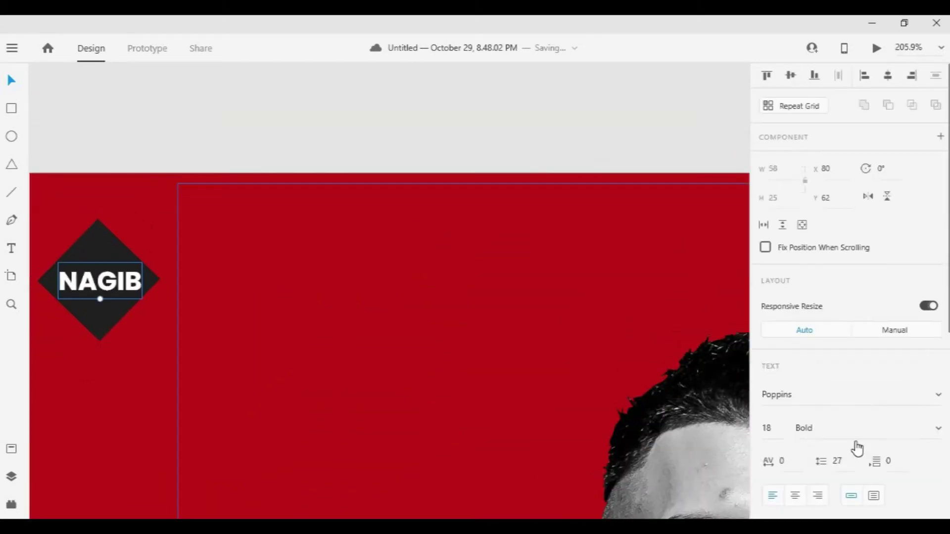
pyautogui.press('Up')
pyautogui.press('Up')
pyautogui.press('Up')
pyautogui.press('Up')
pyautogui.click(370, 248)
# Center the logo name text and the diamond horizontally on each other and group them.
pyautogui.scroll(-5, 373, 248)
pyautogui.moveTo(257, 274); pyautogui.dragTo(272, 216)
pyautogui.click(272, 218)
pyautogui.click(889, 79)
pyautogui.scroll(4, 262, 211)
pyautogui.rightClick(260, 206)
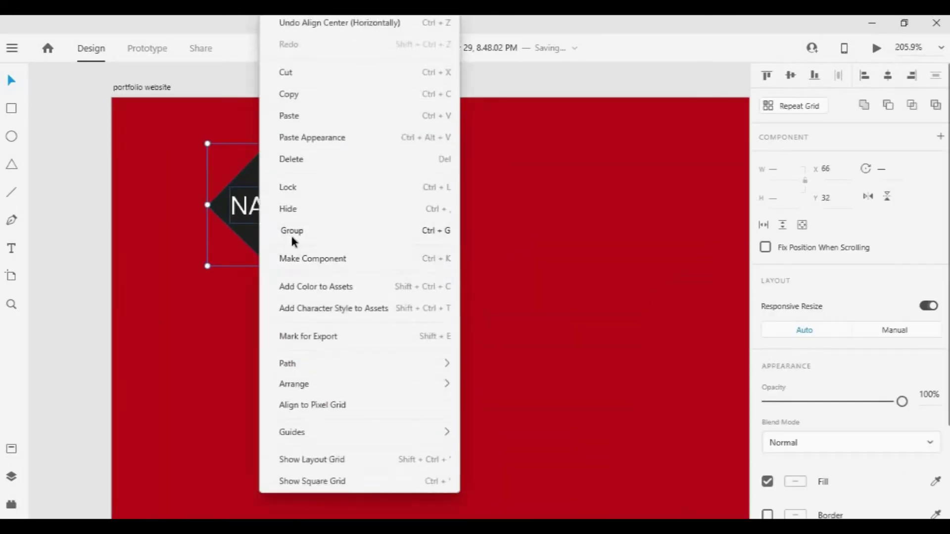
pyautogui.click(291, 233)
# Move the logo group to X 35, Y 31 near the corner of the red panel.
pyautogui.scroll(-4, 325, 213)
pyautogui.moveTo(287, 234); pyautogui.dragTo(288, 239)
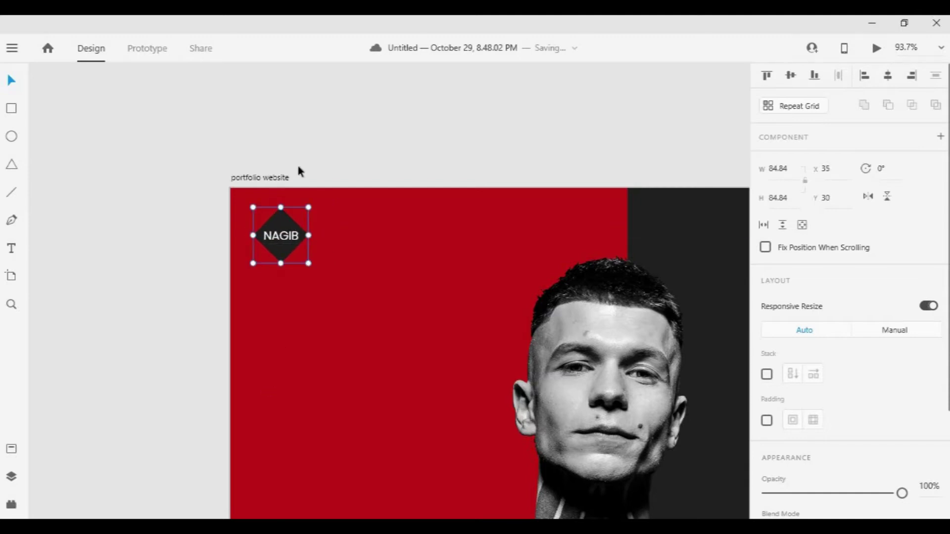
pyautogui.moveTo(302, 211); pyautogui.dragTo(301, 213)
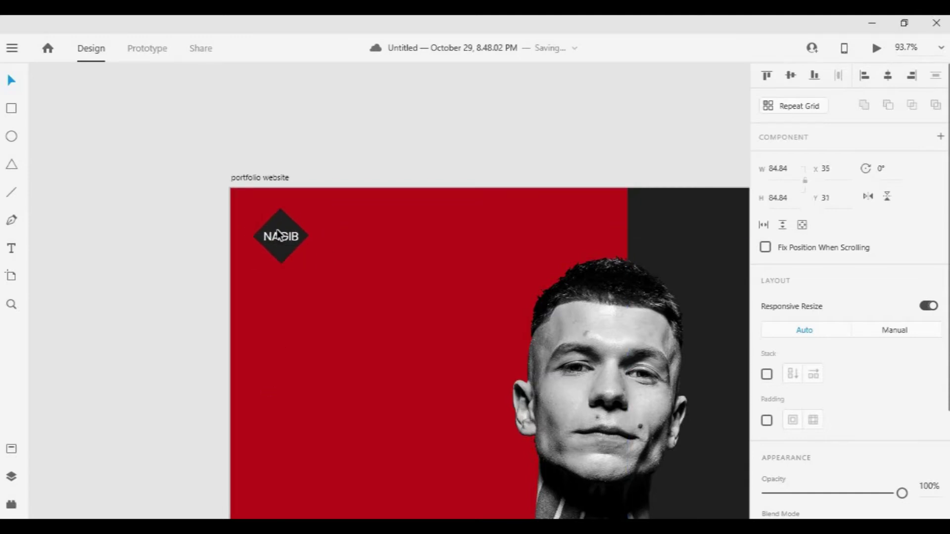
pyautogui.click(333, 178)
pyautogui.scroll(-5, 333, 178)
pyautogui.moveTo(320, 163); pyautogui.dragTo(177, 106)
pyautogui.scroll(2, 302, 189)
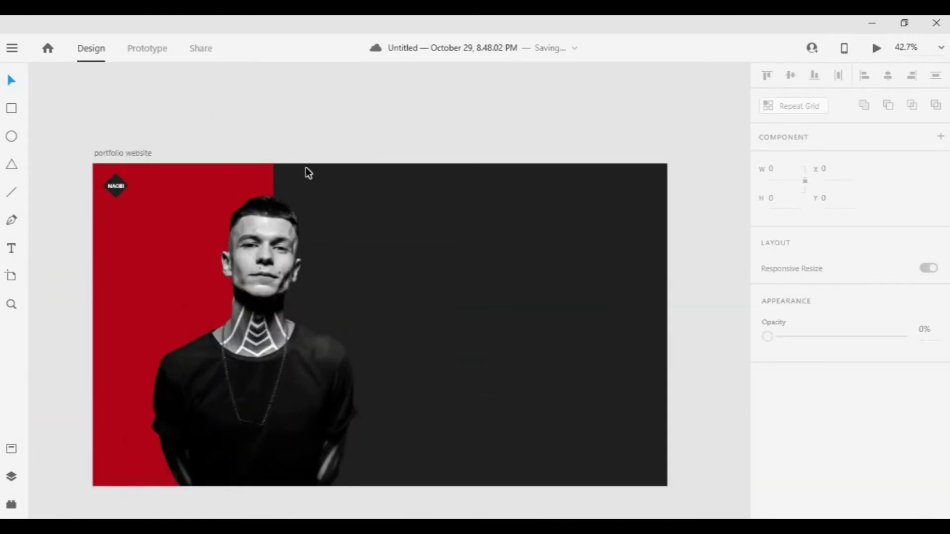
# Move the social icons group from the canvas onto the dark area of the artboard at X 1472.64, Y 70.64.
pyautogui.scroll(-3, 311, 169)
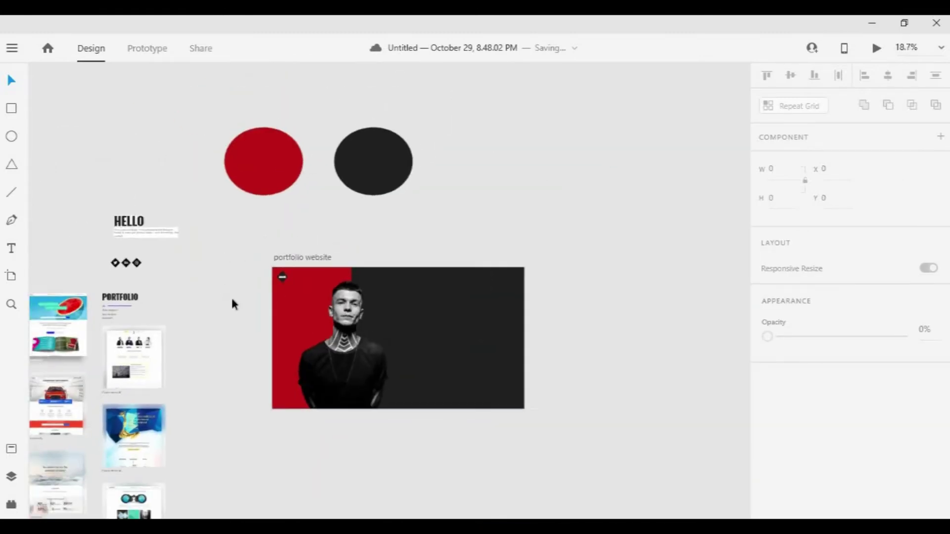
pyautogui.scroll(-1, 234, 304)
pyautogui.click(141, 274)
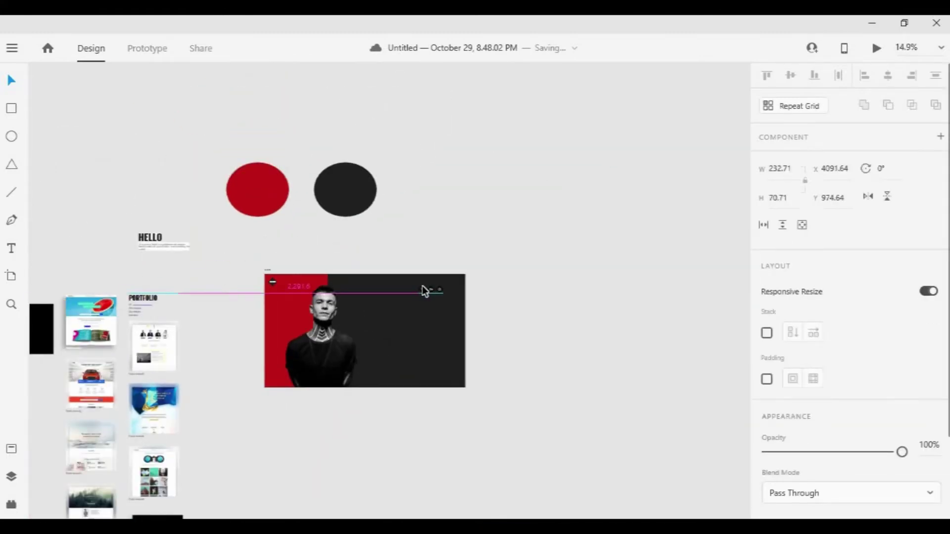
pyautogui.moveTo(423, 287); pyautogui.dragTo(420, 288)
pyautogui.scroll(5, 421, 287)
pyautogui.scroll(-2, 381, 328)
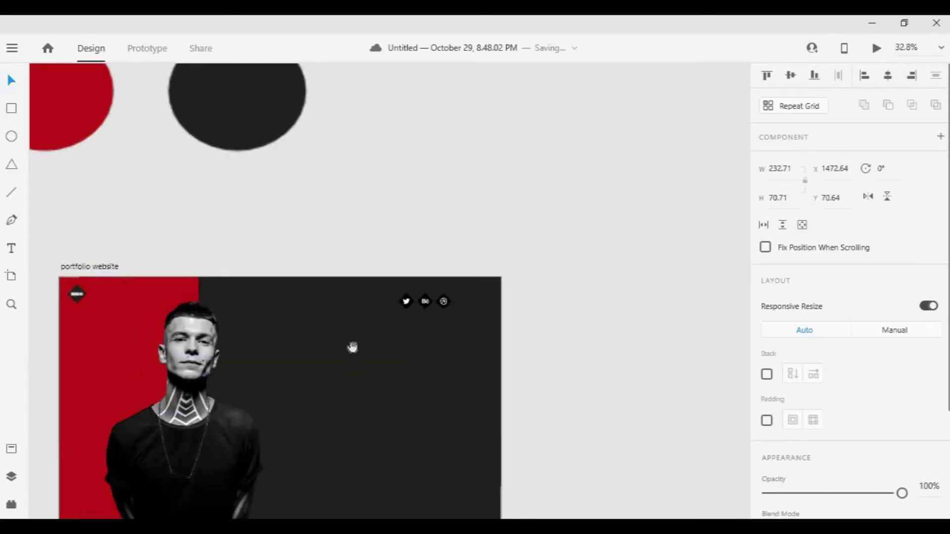
# Nudge the social icons group up to Y 57.64.
pyautogui.moveTo(353, 348); pyautogui.dragTo(358, 316)
pyautogui.press('Up')
pyautogui.press('Up')
pyautogui.press('Up')
pyautogui.press('Up')
pyautogui.press('Up')
pyautogui.press('Up')
pyautogui.press('Up')
pyautogui.press('Up')
pyautogui.press('Up')
pyautogui.press('Up')
pyautogui.press('Up')
pyautogui.press('Up')
pyautogui.press('Up')
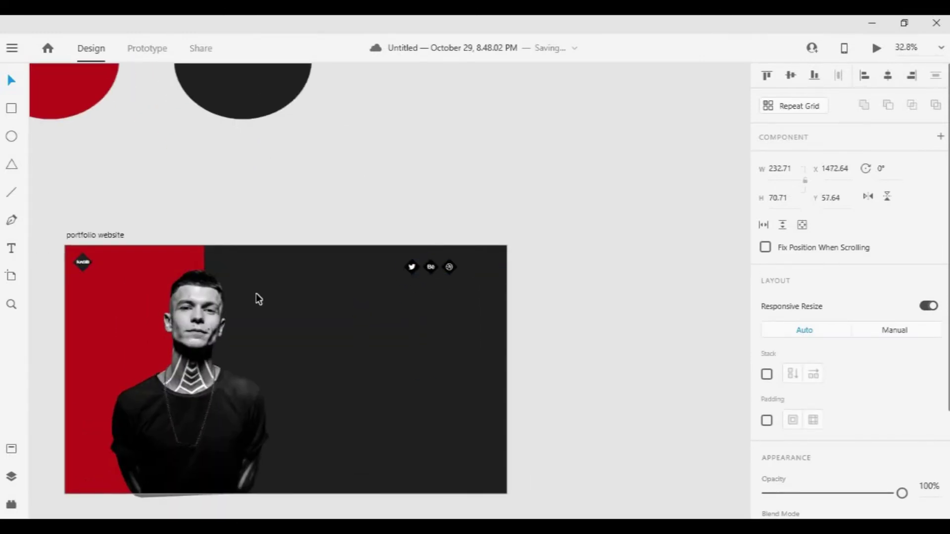
# Move the logo group to X 93, Y 44 and shift the social icons closer to the artboard's right edge.
pyautogui.scroll(1, 256, 293)
pyautogui.moveTo(118, 289); pyautogui.dragTo(219, 234)
pyautogui.click(135, 197)
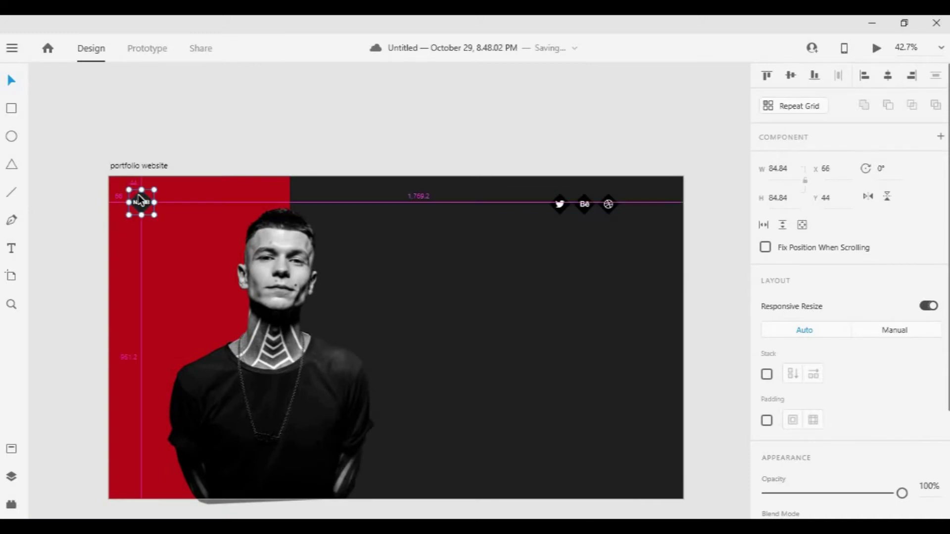
pyautogui.moveTo(621, 208); pyautogui.dragTo(649, 208)
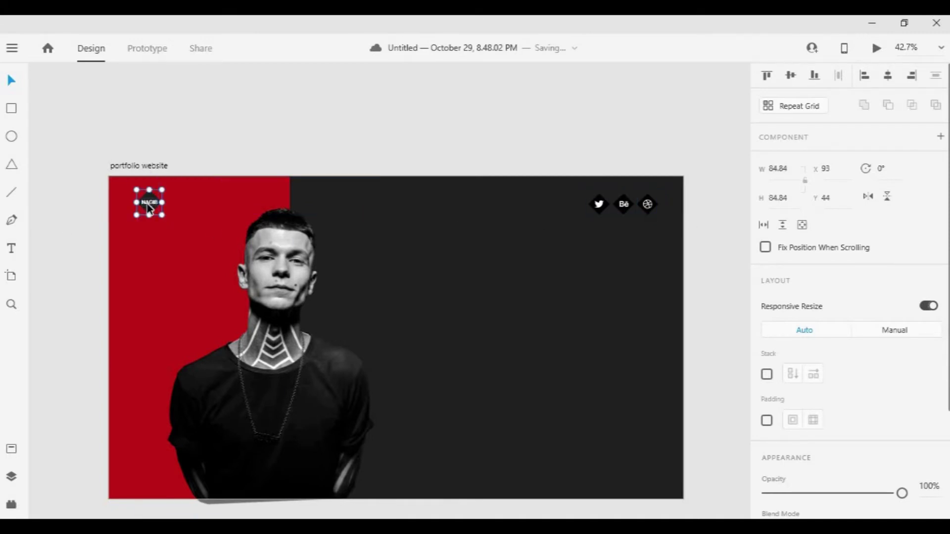
# Shift the social icons group to X 1590.64, Y 57.64 near the artboard's right edge.
pyautogui.moveTo(150, 208); pyautogui.dragTo(151, 208)
pyautogui.moveTo(634, 213); pyautogui.dragTo(634, 213)
pyautogui.press('Up')
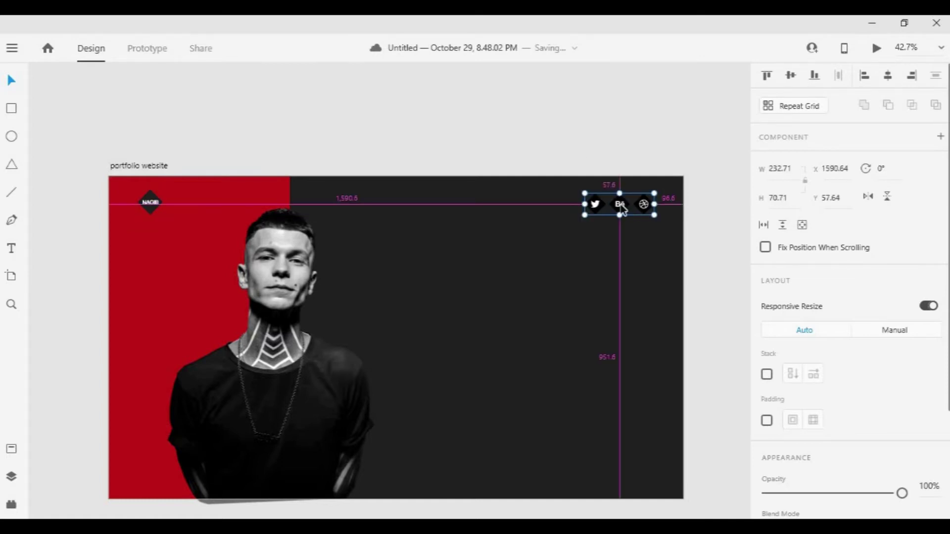
# Scale the social icons group up to 277.29 by 84.26 so it matches the logo's height.
pyautogui.click(150, 203)
pyautogui.click(601, 204)
pyautogui.scroll(5, 645, 216)
pyautogui.moveTo(661, 218); pyautogui.dragTo(657, 217)
pyautogui.click(605, 221)
pyautogui.scroll(-3, 604, 219)
pyautogui.click(604, 208)
# Nudge the social icons group up and align it vertically to the middle of the logo.
pyautogui.press('alt')
pyautogui.press('Up')
pyautogui.press('Up')
pyautogui.scroll(-8, 573, 295)
pyautogui.keyDown('shift'); pyautogui.click(586, 254); pyautogui.keyUp('shift')
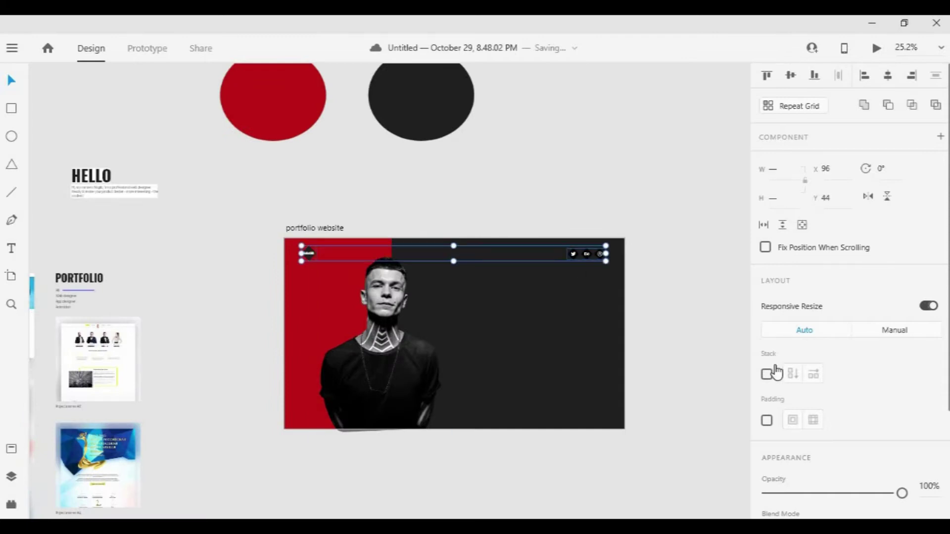
pyautogui.click(791, 76)
pyautogui.click(595, 260)
# Fine-tune the social icons group to X 1568.35, Y 44, level with the logo.
pyautogui.scroll(4, 595, 261)
pyautogui.scroll(-2, 594, 261)
pyautogui.moveTo(521, 343); pyautogui.dragTo(511, 285)
pyautogui.scroll(3, 539, 220)
pyautogui.scroll(-3, 539, 220)
pyautogui.click(579, 198)
pyautogui.moveTo(599, 201); pyautogui.dragTo(601, 205)
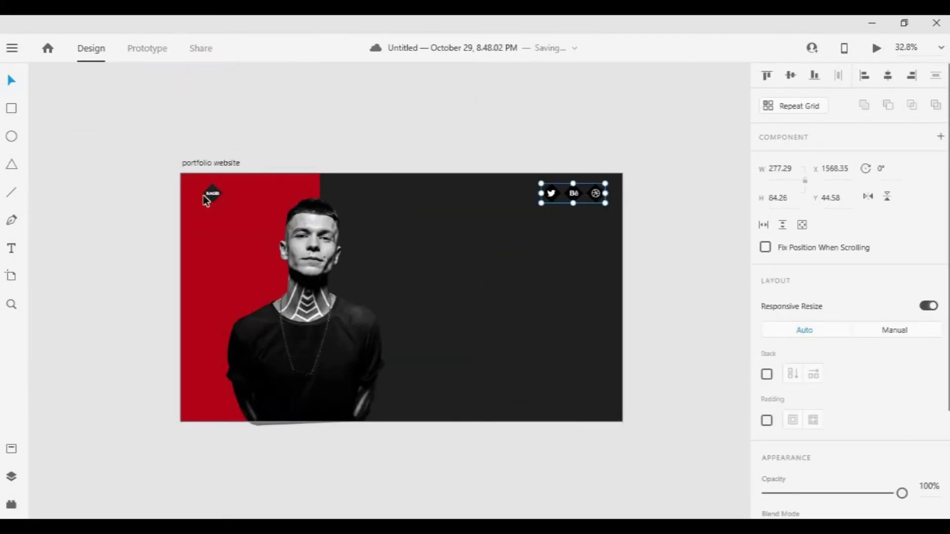
pyautogui.keyDown('shift'); pyautogui.click(541, 196); pyautogui.keyUp('shift')
pyautogui.click(580, 212)
# Move the red colour circle on the canvas beside the artboard's right edge, near the social icons.
pyautogui.scroll(-2, 552, 223)
pyautogui.moveTo(609, 240); pyautogui.dragTo(566, 326)
pyautogui.click(544, 289)
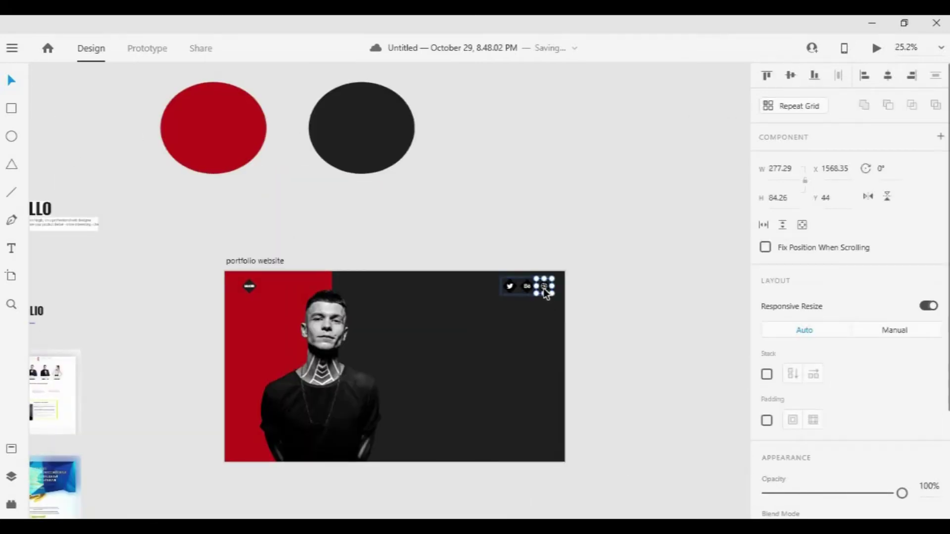
pyautogui.doubleClick(546, 290)
pyautogui.scroll(2, 545, 290)
pyautogui.moveTo(102, 112); pyautogui.dragTo(626, 340)
pyautogui.moveTo(625, 340); pyautogui.dragTo(481, 295)
# Fill the Dribbble icon's diamond with the red sampled from the colour circle.
pyautogui.scroll(7, 409, 253)
pyautogui.doubleClick(404, 232)
pyautogui.click(799, 467)
pyautogui.scroll(-2, 803, 459)
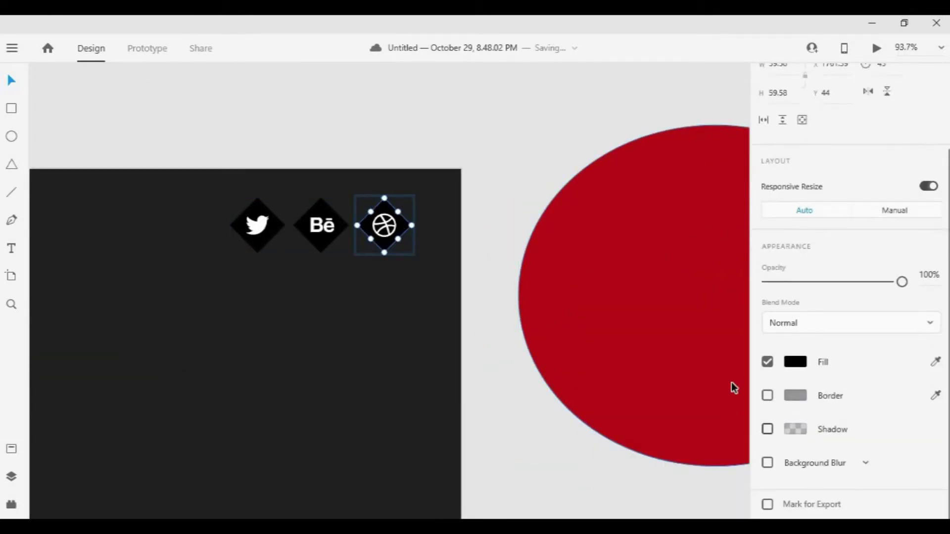
pyautogui.click(796, 361)
pyautogui.click(745, 423)
pyautogui.click(555, 327)
# Fill the Behance icon's diamond with the red sampled from the colour circle.
pyautogui.click(325, 239)
pyautogui.doubleClick(325, 238)
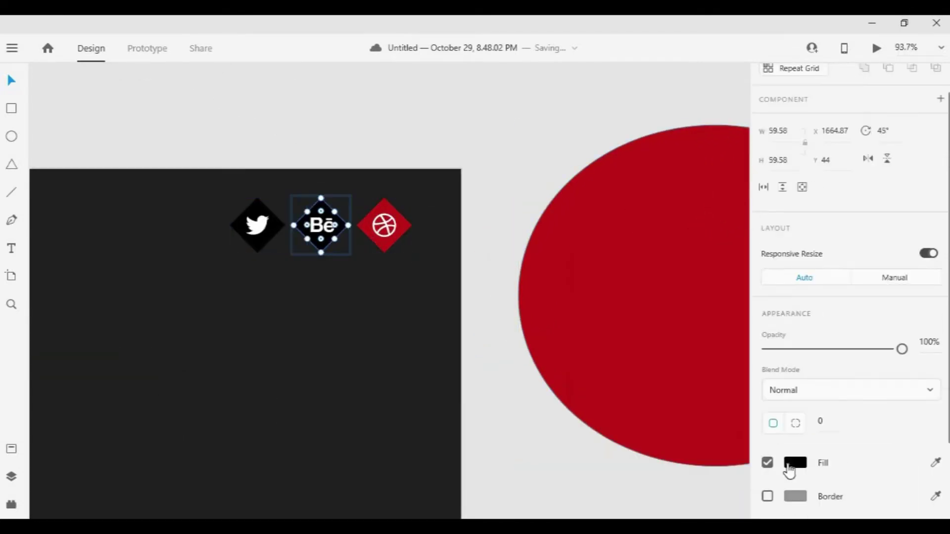
pyautogui.click(787, 465)
pyautogui.click(745, 464)
pyautogui.click(554, 331)
# Fill the Twitter icon's diamond with the same red as the other two icons.
pyautogui.doubleClick(263, 240)
pyautogui.click(803, 472)
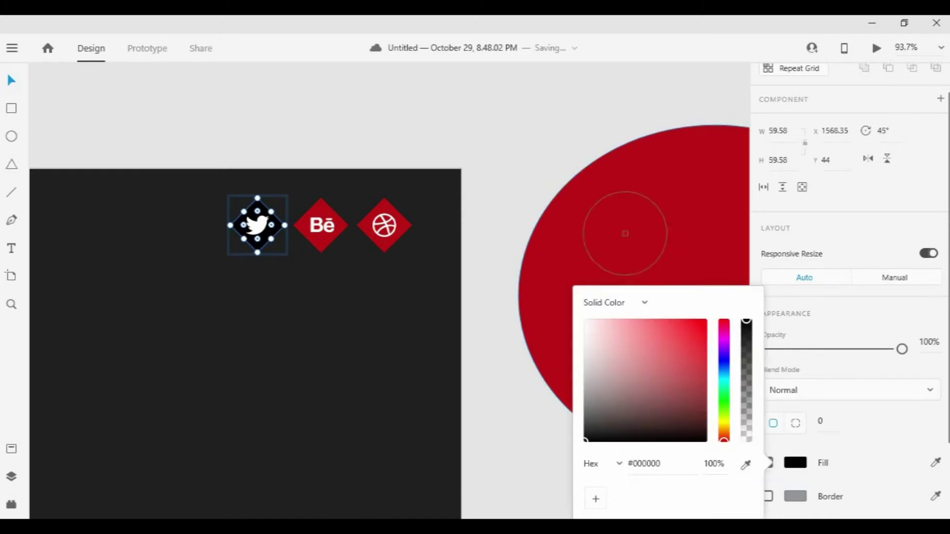
pyautogui.hotkey('ctrl', 'v')
pyautogui.click(490, 218)
pyautogui.scroll(-8, 490, 218)
pyautogui.scroll(2, 470, 178)
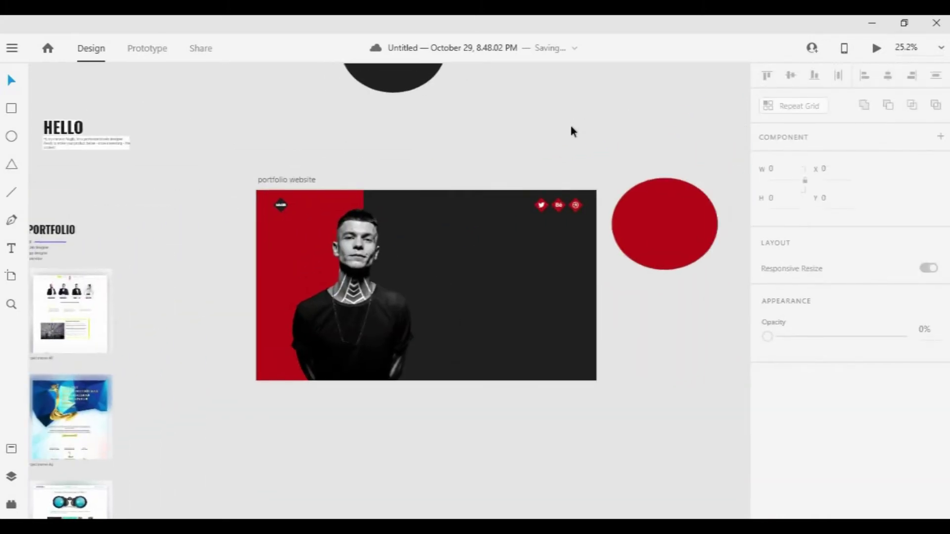
# Place the HELLO heading and intro text on the artboard's dark area, with the paragraph at X 1037, Y 515.
pyautogui.scroll(-2, 505, 218)
pyautogui.moveTo(252, 170); pyautogui.dragTo(481, 237)
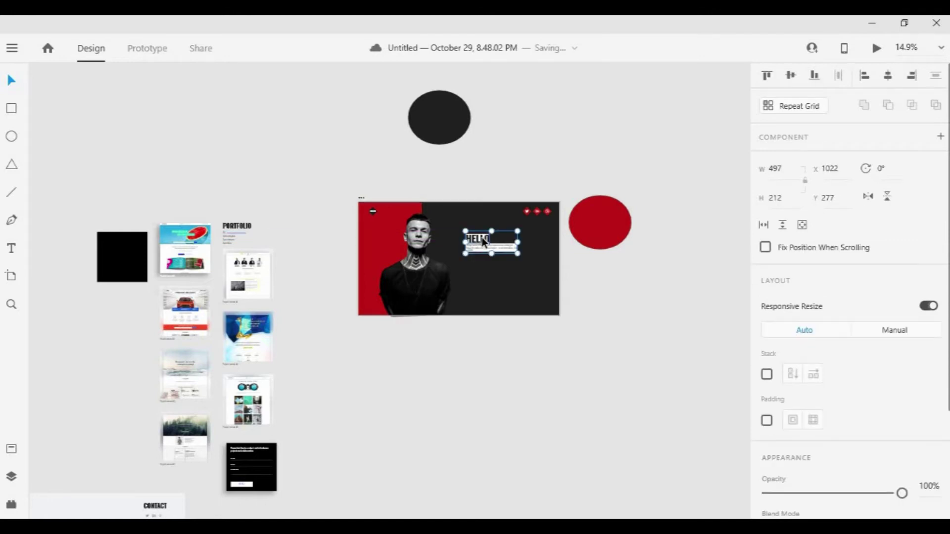
pyautogui.scroll(6, 481, 236)
pyautogui.moveTo(613, 296); pyautogui.dragTo(634, 317)
pyautogui.doubleClick(587, 276)
pyautogui.hotkey('ctrl', 'z')
pyautogui.hotkey('ctrl', 'z')
pyautogui.moveTo(479, 259); pyautogui.dragTo(483, 304)
# Set the intro text's weight to Bold and enlarge the white box behind it to 565 by 115.
pyautogui.doubleClick(566, 321)
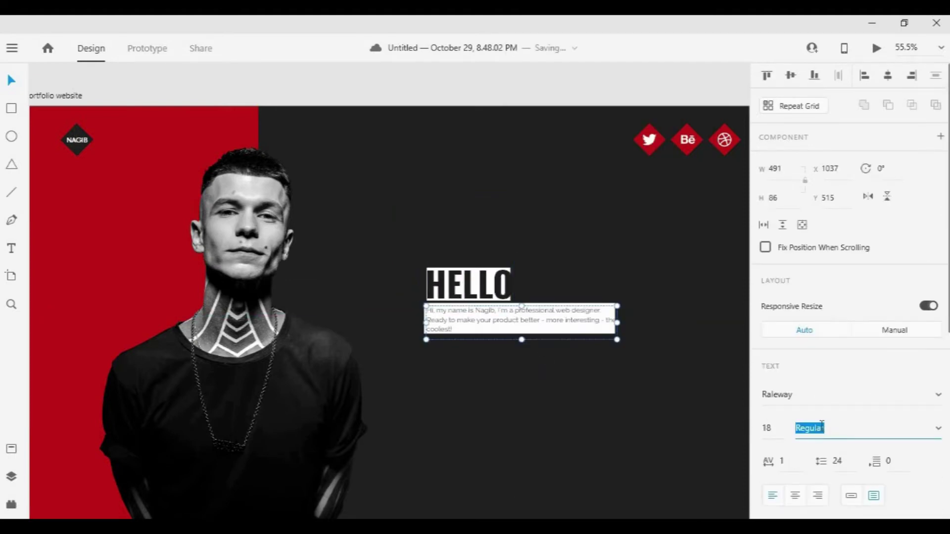
pyautogui.press('Down')
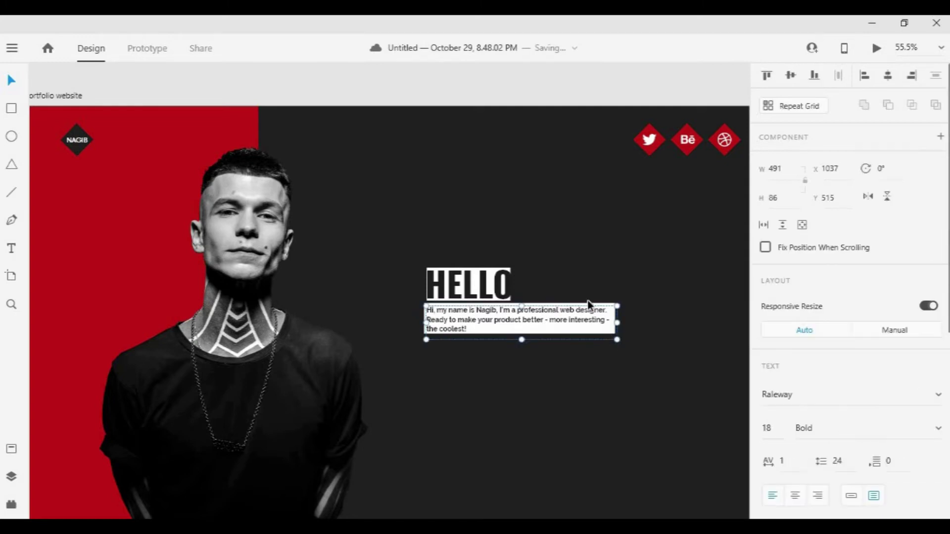
pyautogui.click(617, 336)
pyautogui.moveTo(616, 335); pyautogui.dragTo(623, 346)
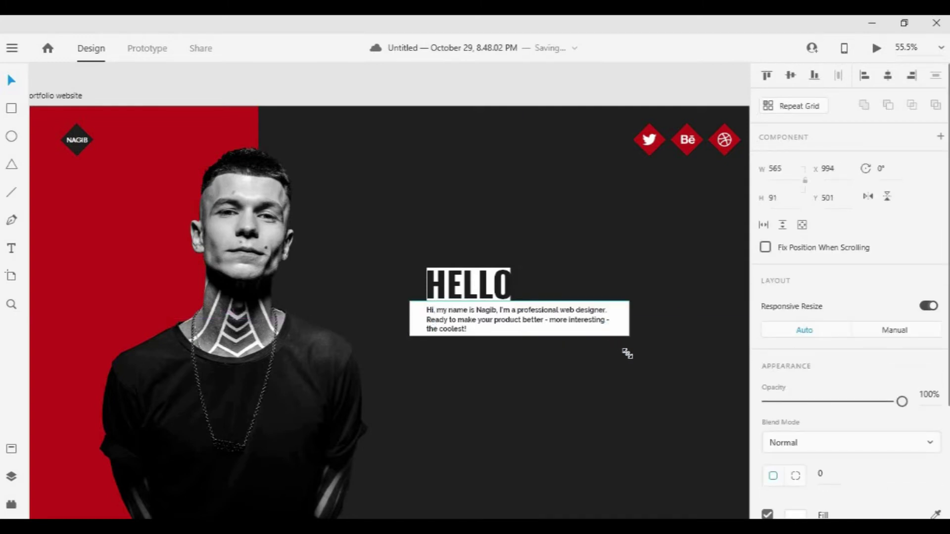
pyautogui.moveTo(522, 339); pyautogui.dragTo(522, 346)
pyautogui.click(521, 318)
pyautogui.click(511, 367)
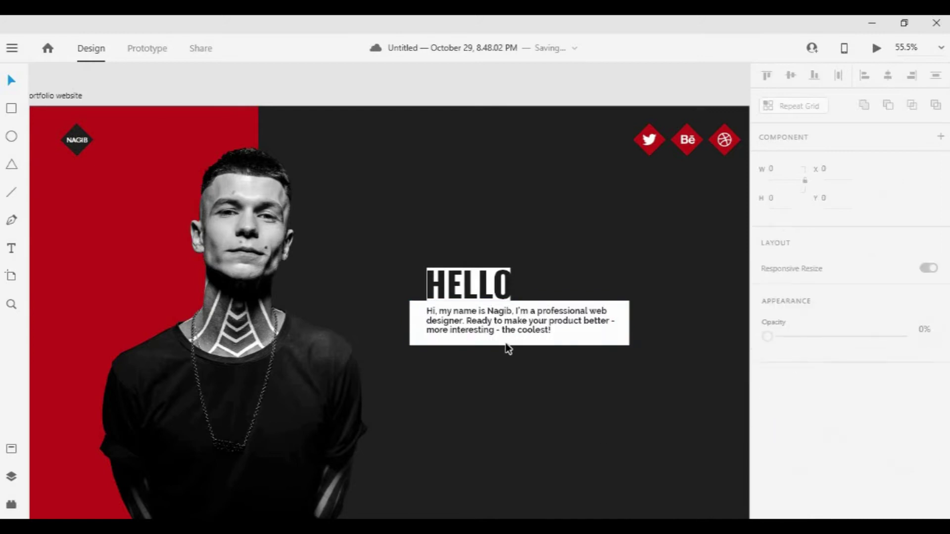
# Move the white box behind the intro text to X 1038, Y 510, just below the HELLO heading.
pyautogui.moveTo(624, 331); pyautogui.dragTo(626, 331)
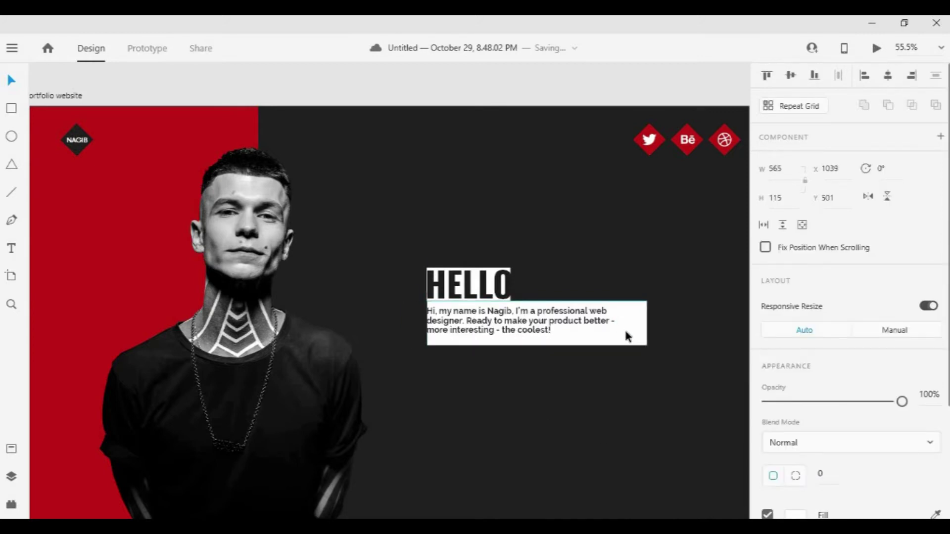
pyautogui.click(550, 424)
pyautogui.click(637, 332)
pyautogui.press('Down')
pyautogui.press('Down')
pyautogui.press('Down')
pyautogui.press('Down')
pyautogui.press('Down')
pyautogui.press('Down')
pyautogui.press('Down')
pyautogui.press('Down')
pyautogui.press('Down')
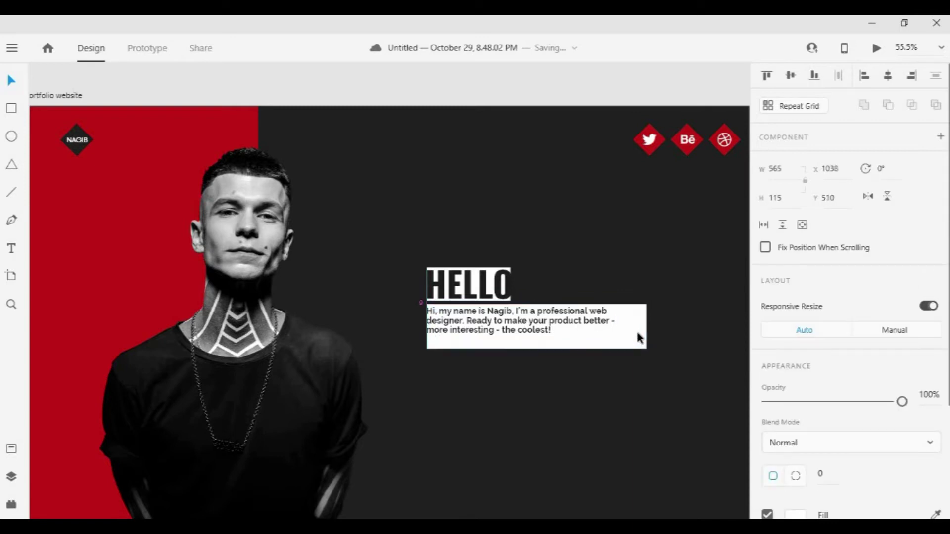
pyautogui.click(607, 391)
pyautogui.scroll(-3, 555, 431)
pyautogui.scroll(3, 549, 428)
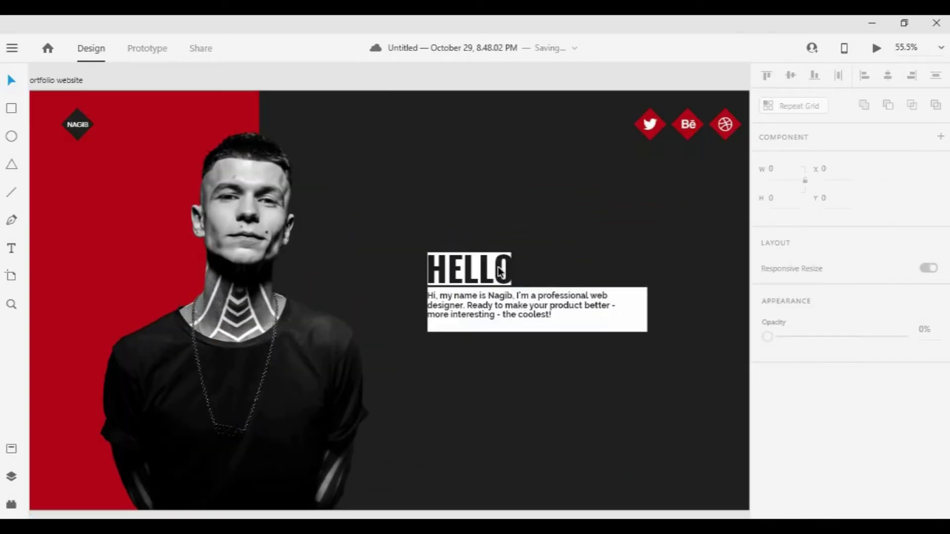
# Centre the intro text and its white box on each other vertically and horizontally.
pyautogui.click(639, 319)
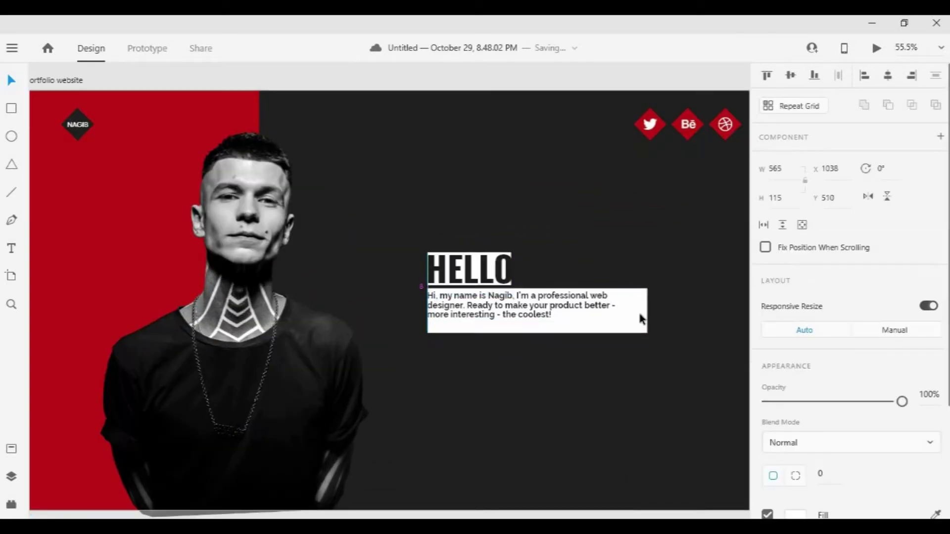
pyautogui.keyDown('shift'); pyautogui.click(574, 305); pyautogui.keyUp('shift')
pyautogui.click(790, 77)
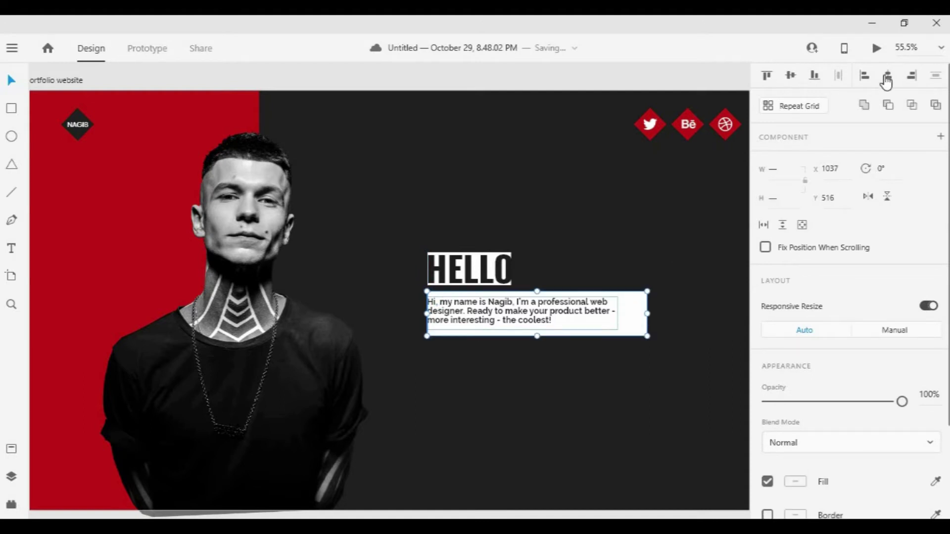
pyautogui.click(886, 77)
# Narrow the intro text's white box from both sides to a width of 515 at X 1069.
pyautogui.scroll(-2, 587, 384)
pyautogui.scroll(5, 429, 382)
pyautogui.click(269, 285)
pyautogui.moveTo(262, 274); pyautogui.dragTo(279, 275)
pyautogui.moveTo(633, 274); pyautogui.dragTo(621, 275)
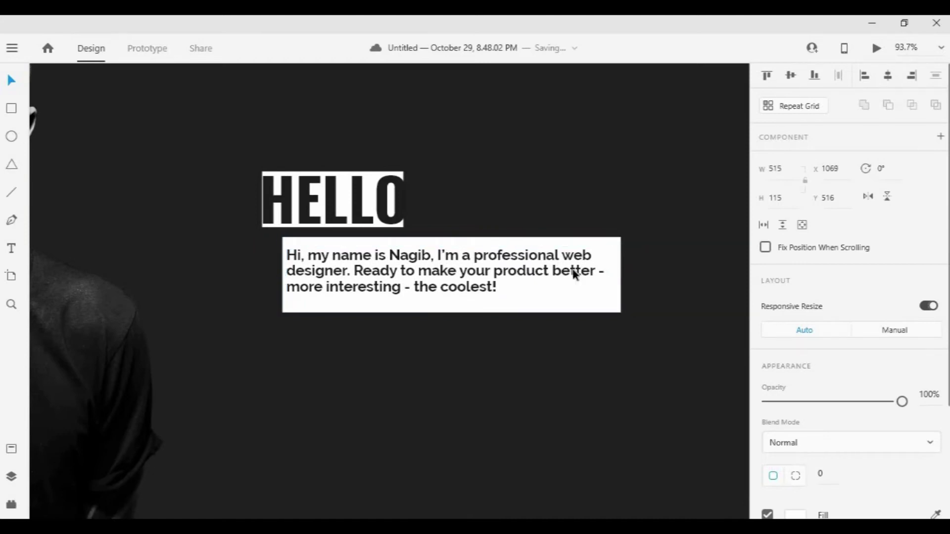
# Set the intro text's font size to 25 and trim the white box slightly narrower on its right side.
pyautogui.scroll(-3, 883, 422)
pyautogui.click(573, 278)
pyautogui.click(775, 290)
pyautogui.write('25')
pyautogui.press('Return')
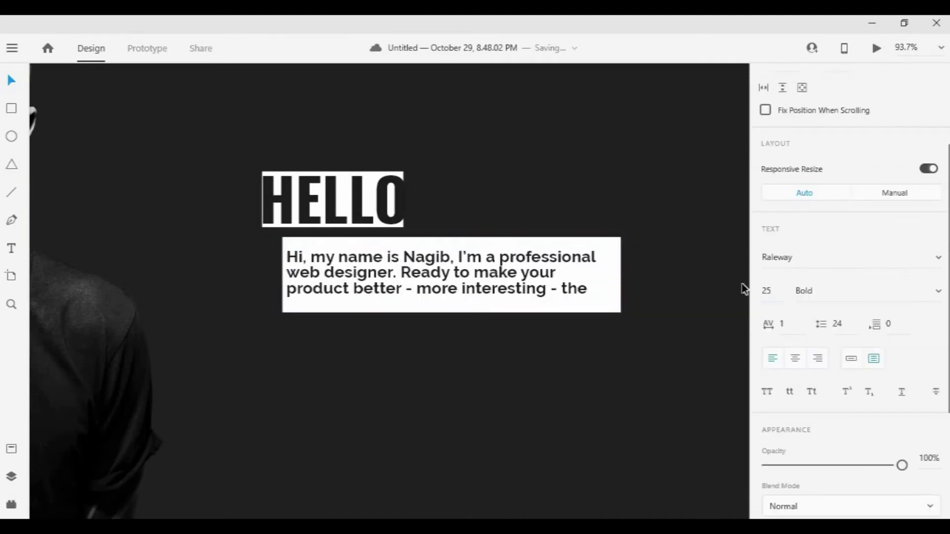
pyautogui.click(445, 357)
pyautogui.click(620, 257)
pyautogui.moveTo(625, 276); pyautogui.dragTo(609, 274)
pyautogui.click(507, 282)
pyautogui.click(495, 240)
pyautogui.click(790, 77)
pyautogui.hotkey('ctrl', 'z')
# Select the intro text together with its white box and centre them on each other in both directions.
pyautogui.click(638, 203)
pyautogui.click(517, 242)
pyautogui.keyDown('shift'); pyautogui.click(530, 278); pyautogui.keyUp('shift')
pyautogui.click(790, 76)
pyautogui.click(888, 77)
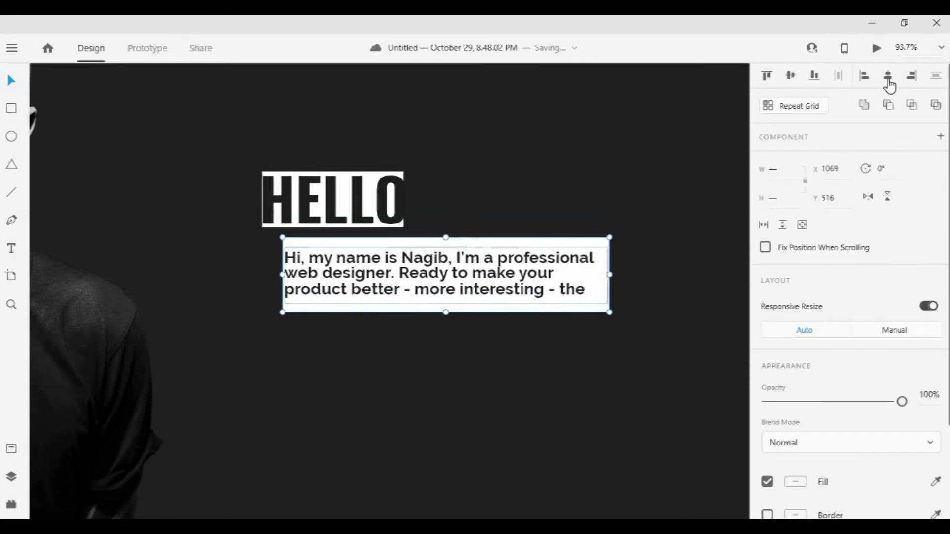
# Group the intro text with its white box.
pyautogui.click(474, 423)
pyautogui.scroll(-2, 474, 422)
pyautogui.moveTo(489, 332); pyautogui.dragTo(431, 340)
pyautogui.click(434, 312)
pyautogui.keyDown('shift'); pyautogui.click(437, 292); pyautogui.keyUp('shift')
pyautogui.rightClick(444, 292)
pyautogui.click(472, 231)
# Line up the grouped intro text with the HELLO heading's left edge and nudge it up closer to the heading.
pyautogui.click(460, 268)
pyautogui.moveTo(429, 317); pyautogui.dragTo(432, 317)
pyautogui.press('Up')
pyautogui.press('Up')
pyautogui.press('Up')
pyautogui.press('Up')
pyautogui.press('Up')
pyautogui.press('Up')
pyautogui.press('Up')
pyautogui.press('Up')
# Examine the overall hero layout of portrait, heading, intro text and icons from several distances.
pyautogui.click(434, 405)
pyautogui.scroll(-5, 435, 407)
pyautogui.scroll(-3, 420, 286)
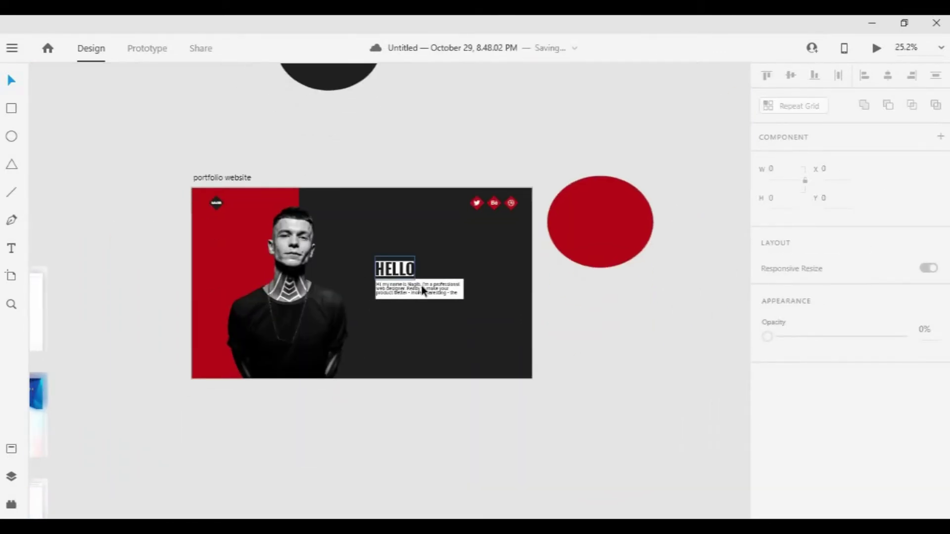
pyautogui.scroll(5, 409, 286)
pyautogui.scroll(-3, 410, 287)
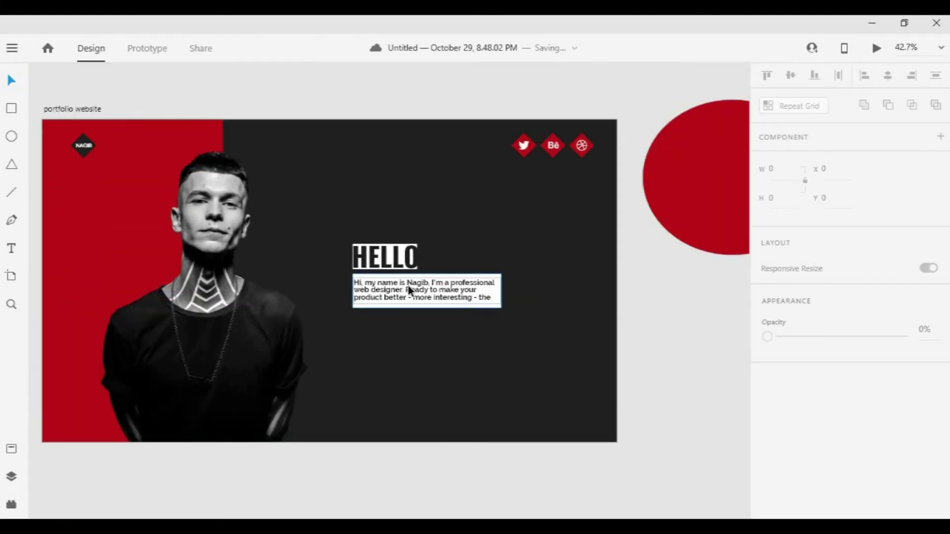
pyautogui.scroll(-5, 412, 361)
pyautogui.scroll(3, 415, 331)
pyautogui.scroll(-4, 404, 292)
pyautogui.scroll(3, 404, 297)
pyautogui.scroll(3, 406, 312)
pyautogui.scroll(-5, 406, 312)
pyautogui.scroll(2, 405, 315)
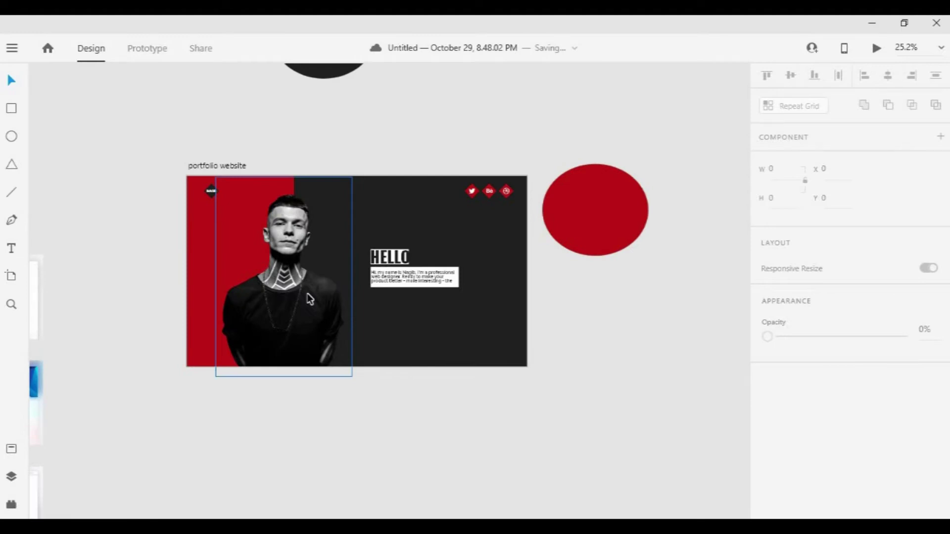
pyautogui.moveTo(302, 306); pyautogui.dragTo(666, 391)
pyautogui.moveTo(225, 223)
pyautogui.mouseDown()
pyautogui.moveTo(342, 373)
pyautogui.moveTo(353, 368)
pyautogui.mouseUp()
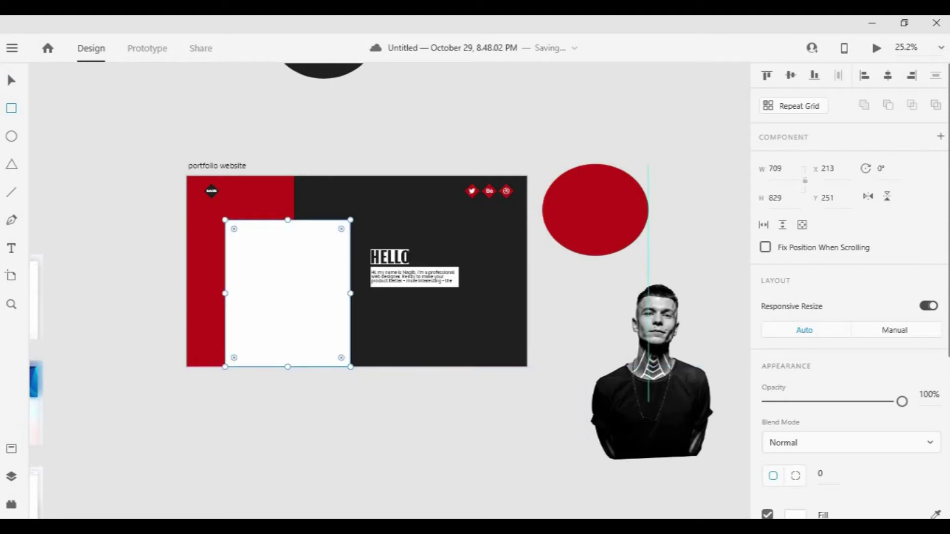
pyautogui.click(14, 79)
pyautogui.hotkey('ctrl', 'z')
pyautogui.hotkey('ctrl', 'z')
pyautogui.scroll(1, 462, 453)
pyautogui.scroll(-1, 306, 369)
pyautogui.scroll(1, 339, 407)
pyautogui.click(433, 404)
pyautogui.moveTo(387, 382); pyautogui.dragTo(392, 404)
pyautogui.scroll(1, 373, 394)
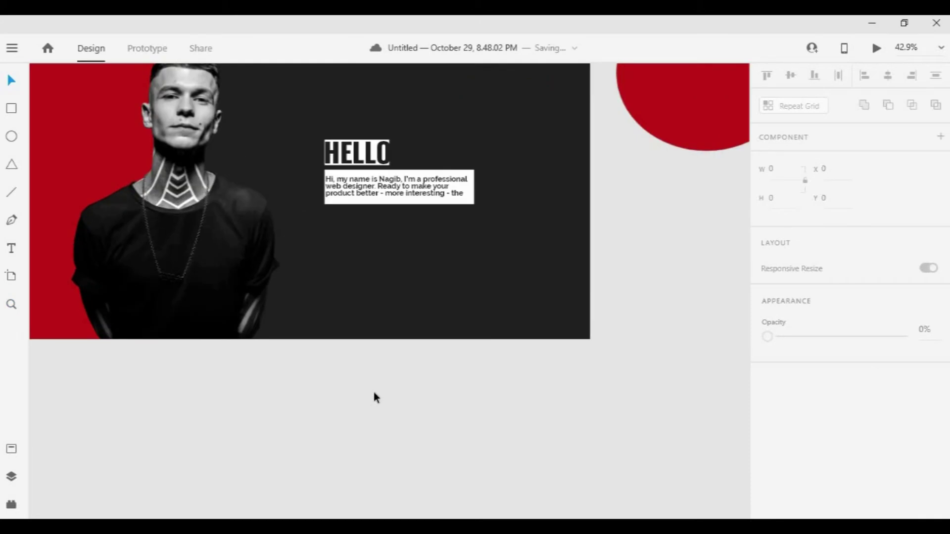
pyautogui.scroll(-1, 368, 383)
pyautogui.scroll(-1, 367, 385)
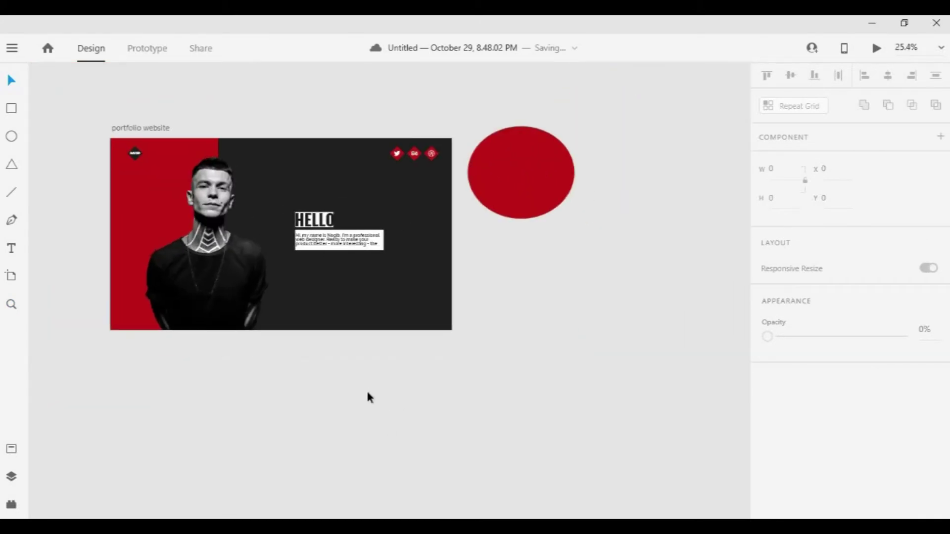
# Draw a 267 by 62 button rectangle at X 1038, Y 738 below the intro text.
pyautogui.click(12, 109)
pyautogui.scroll(4, 324, 275)
pyautogui.moveTo(243, 258)
pyautogui.mouseDown()
pyautogui.moveTo(274, 282)
pyautogui.moveTo(361, 299)
pyautogui.moveTo(364, 291)
pyautogui.mouseUp()
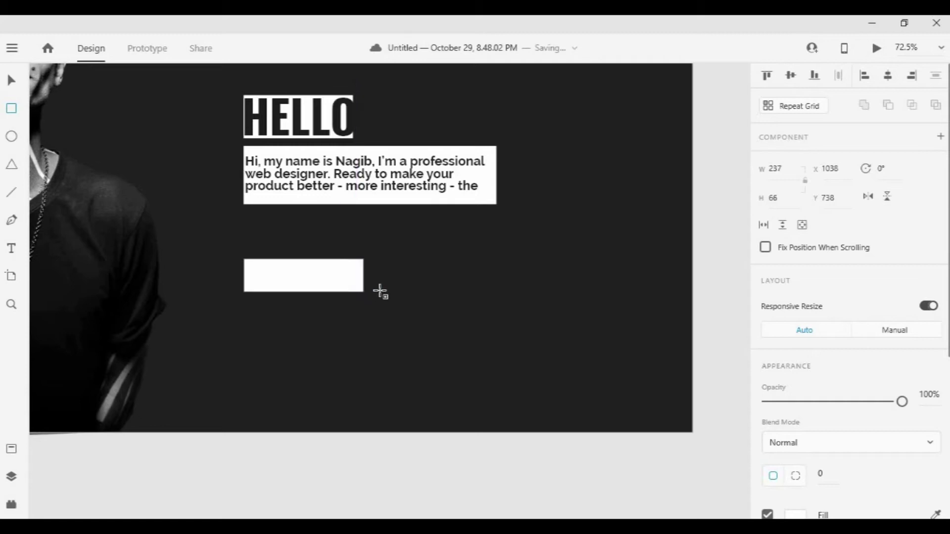
pyautogui.press('v')
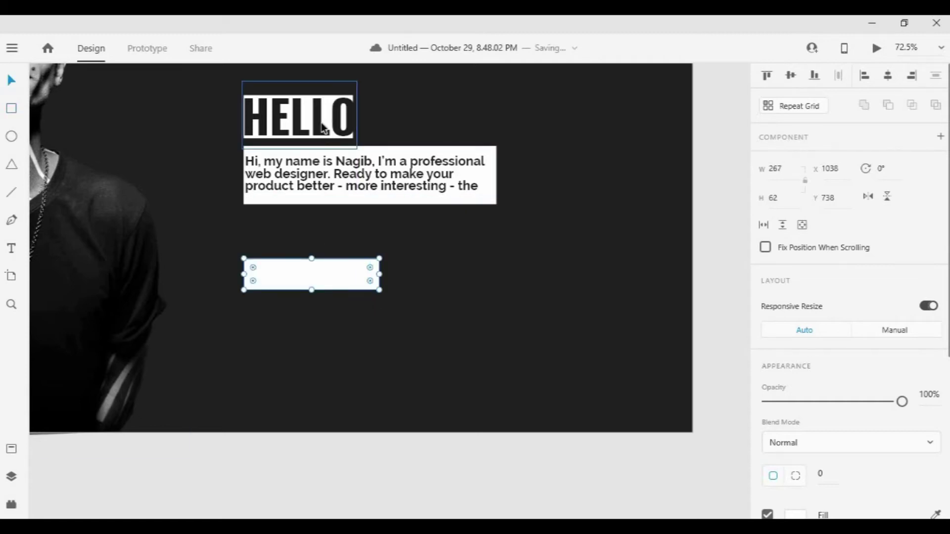
# Remove the border from the white button rectangle, keeping only its fill like the intro text's box.
pyautogui.click(368, 190)
pyautogui.scroll(-3, 861, 392)
pyautogui.doubleClick(435, 174)
pyautogui.scroll(-3, 774, 439)
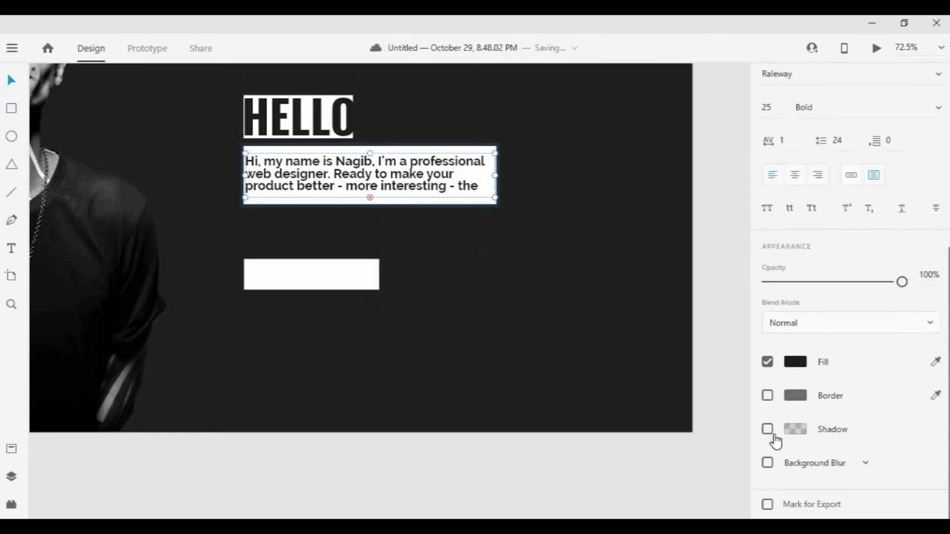
pyautogui.click(277, 275)
pyautogui.click(767, 293)
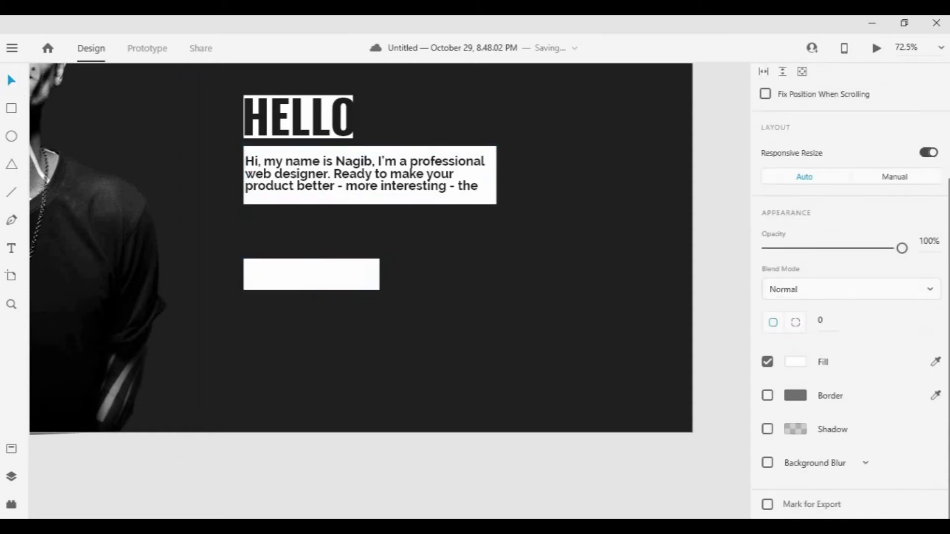
# Add the text label COOPERATION over the white button rectangle below the intro text.
pyautogui.click(11, 248)
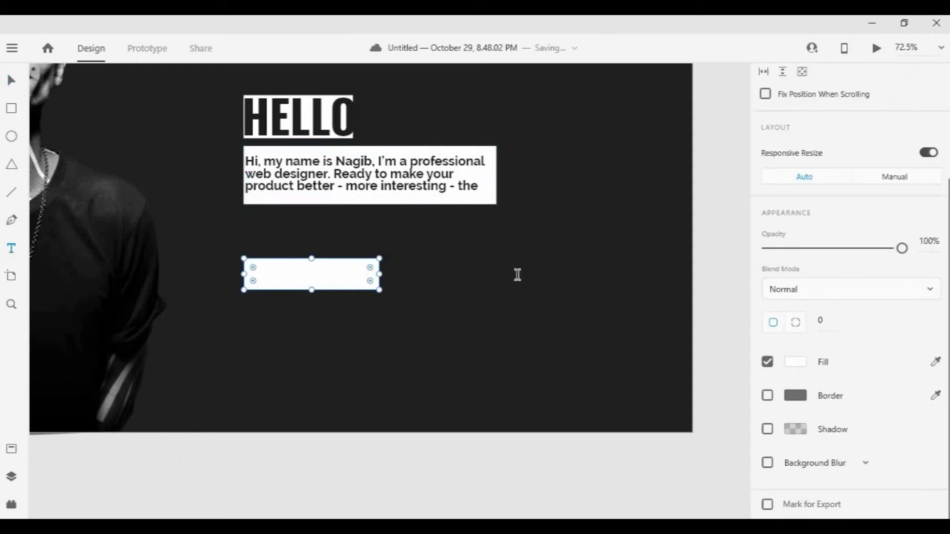
pyautogui.click(284, 292)
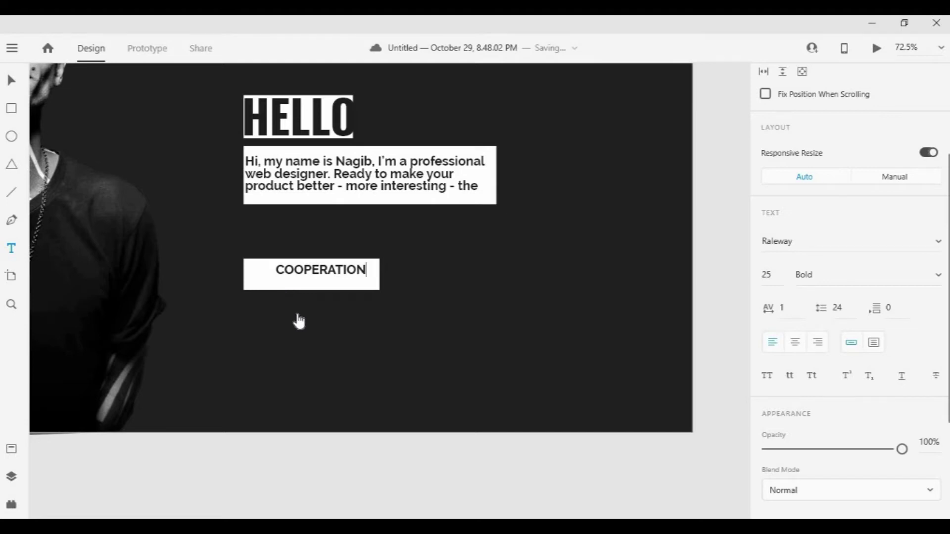
pyautogui.click(16, 82)
# Center the COOPERATION label horizontally and vertically on the white button rectangle.
pyautogui.click(260, 279)
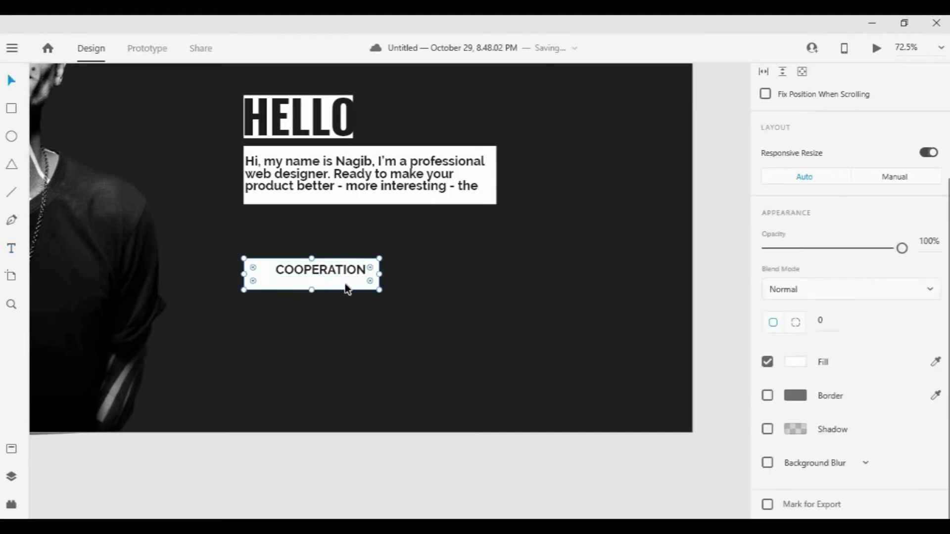
pyautogui.keyDown('shift'); pyautogui.click(359, 261); pyautogui.keyUp('shift')
pyautogui.click(258, 272)
pyautogui.keyDown('shift'); pyautogui.click(361, 271); pyautogui.keyUp('shift')
pyautogui.click(790, 75)
pyautogui.click(888, 75)
pyautogui.click(494, 302)
# Set the COOPERATION label's font size to 28.
pyautogui.click(333, 282)
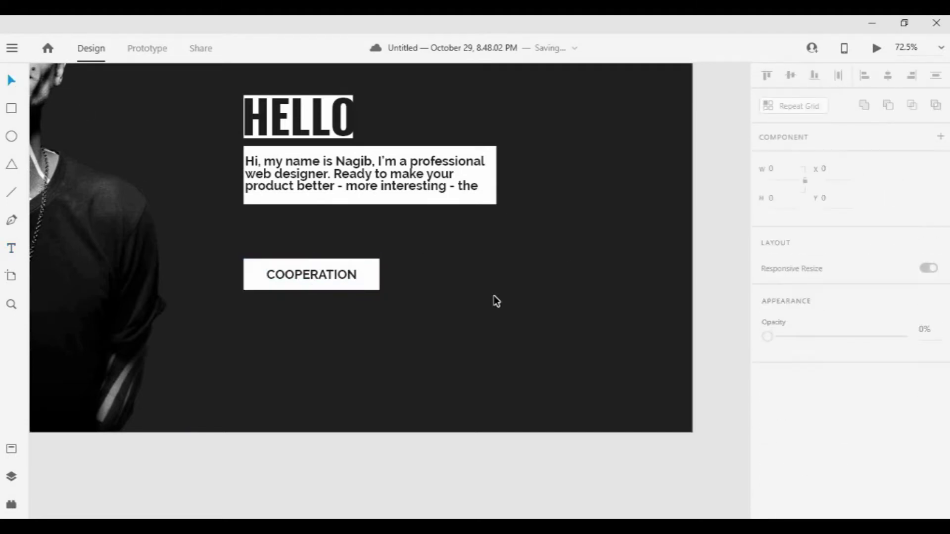
pyautogui.click(832, 429)
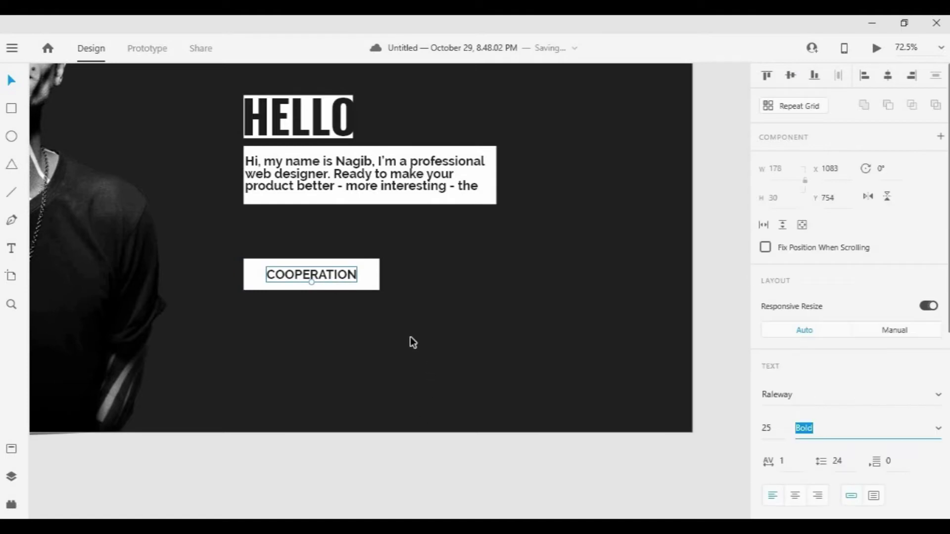
pyautogui.click(413, 343)
pyautogui.click(333, 190)
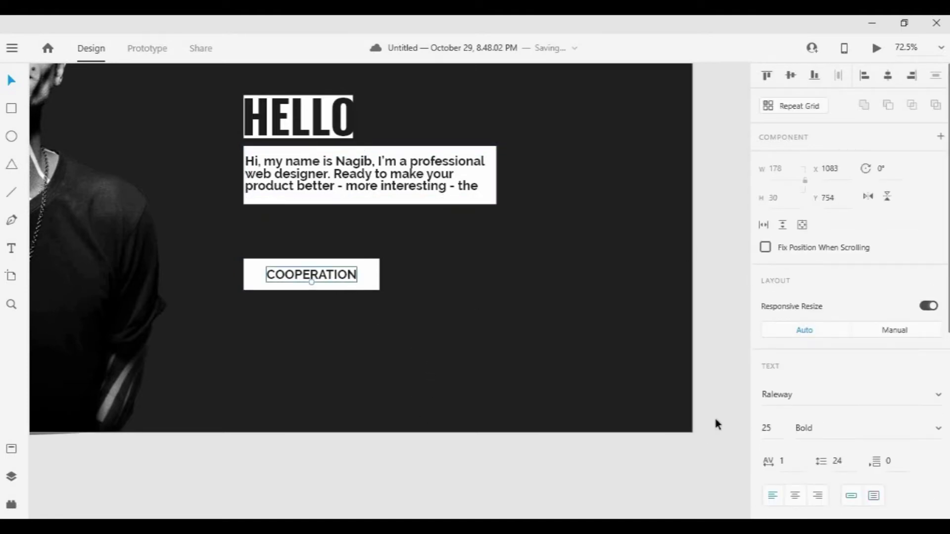
pyautogui.click(775, 431)
pyautogui.write('28')
pyautogui.click(582, 352)
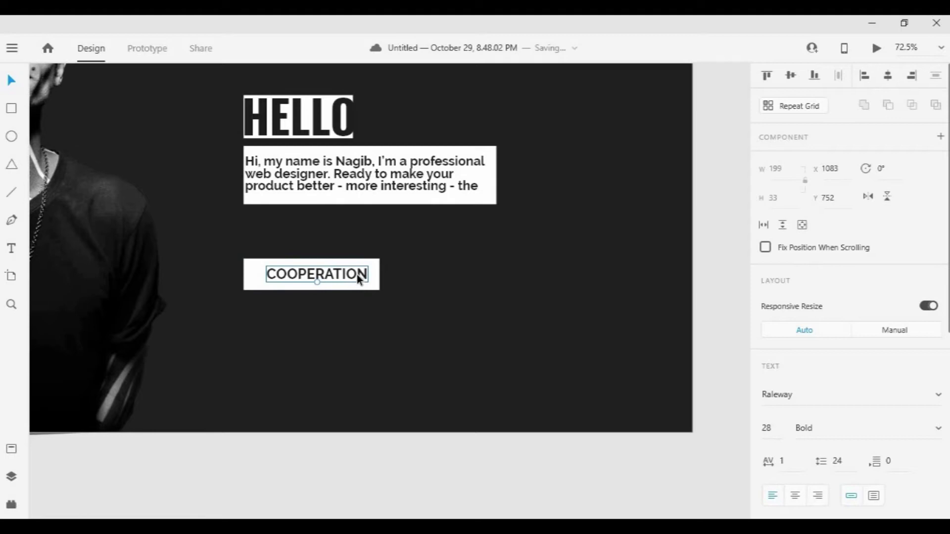
# Re-center the enlarged COOPERATION label on the white rectangle in both directions.
pyautogui.keyDown('shift'); pyautogui.click(257, 275); pyautogui.keyUp('shift')
pyautogui.click(793, 75)
pyautogui.click(883, 79)
pyautogui.click(422, 359)
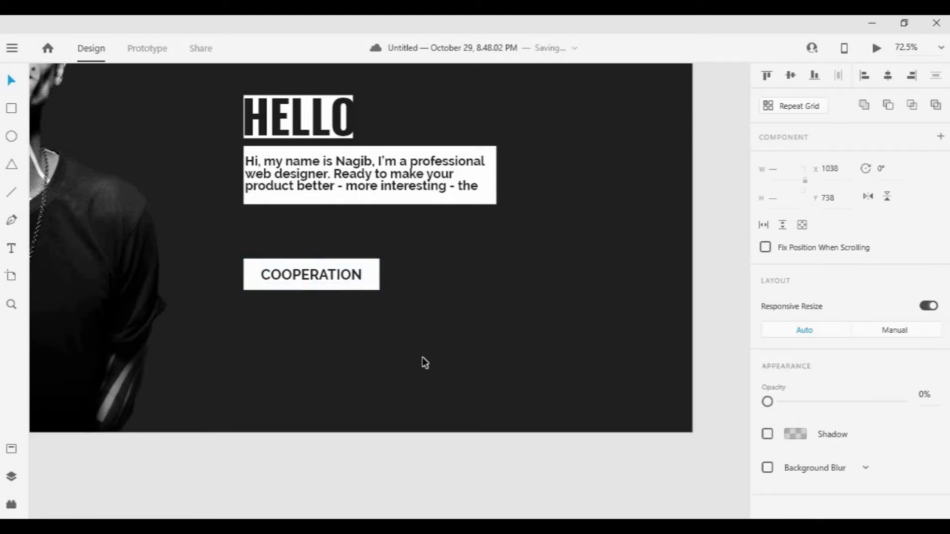
pyautogui.scroll(-3, 346, 325)
pyautogui.scroll(3, 346, 328)
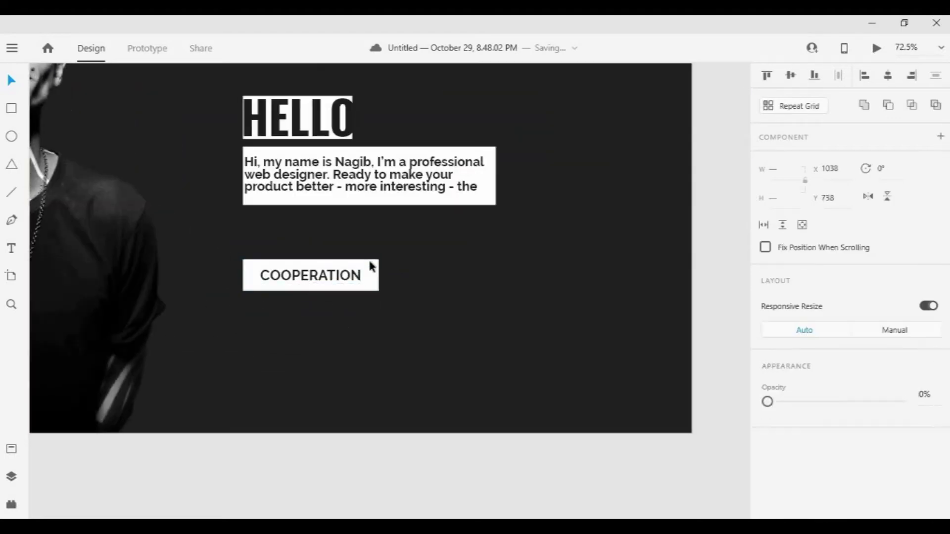
pyautogui.scroll(-3, 393, 287)
pyautogui.moveTo(656, 164); pyautogui.dragTo(653, 311)
# Fill the button rectangle with the red sampled from the circle beside the artboard.
pyautogui.click(348, 282)
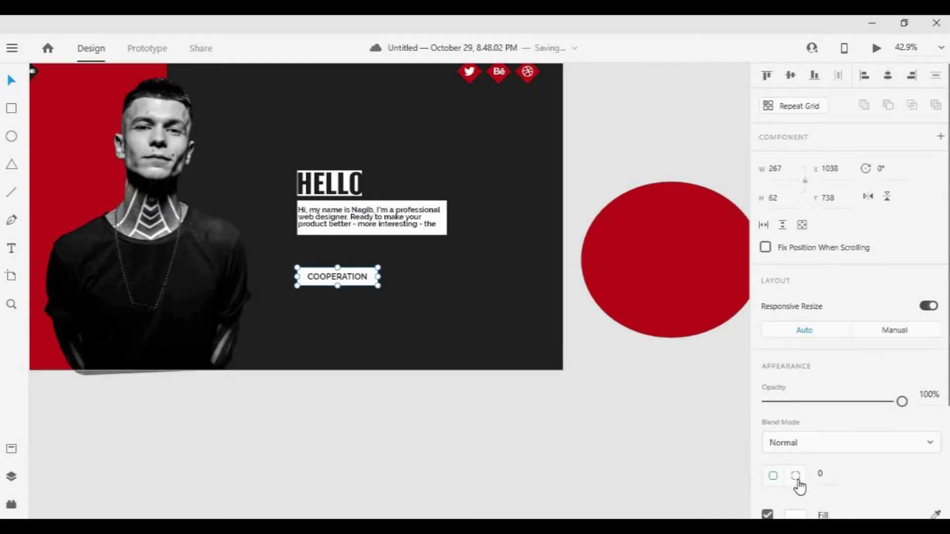
pyautogui.scroll(-3, 795, 493)
pyautogui.click(794, 362)
pyautogui.click(744, 424)
pyautogui.click(670, 223)
pyautogui.click(451, 293)
# Change the COOPERATION label's fill to white.
pyautogui.scroll(4, 331, 286)
pyautogui.click(339, 267)
pyautogui.scroll(-4, 797, 398)
pyautogui.click(791, 478)
pyautogui.moveTo(594, 332); pyautogui.dragTo(545, 279)
pyautogui.click(545, 280)
pyautogui.scroll(-5, 544, 332)
pyautogui.moveTo(597, 428); pyautogui.dragTo(557, 402)
pyautogui.scroll(5, 445, 327)
# Narrow the red button rectangle slightly from its right edge and keep the COOPERATION label centered on it.
pyautogui.click(458, 208)
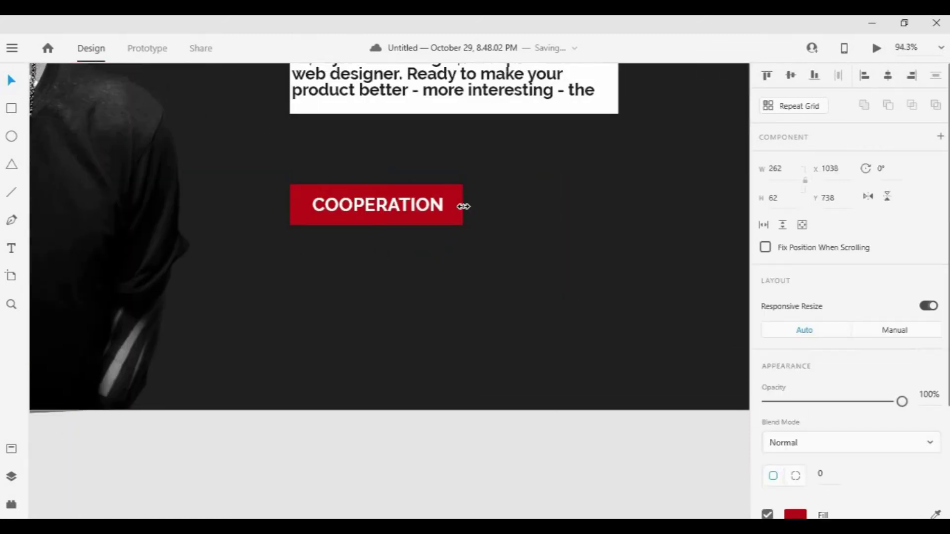
pyautogui.moveTo(455, 205); pyautogui.dragTo(450, 204)
pyautogui.keyDown('shift'); pyautogui.click(361, 210); pyautogui.keyUp('shift')
pyautogui.click(540, 265)
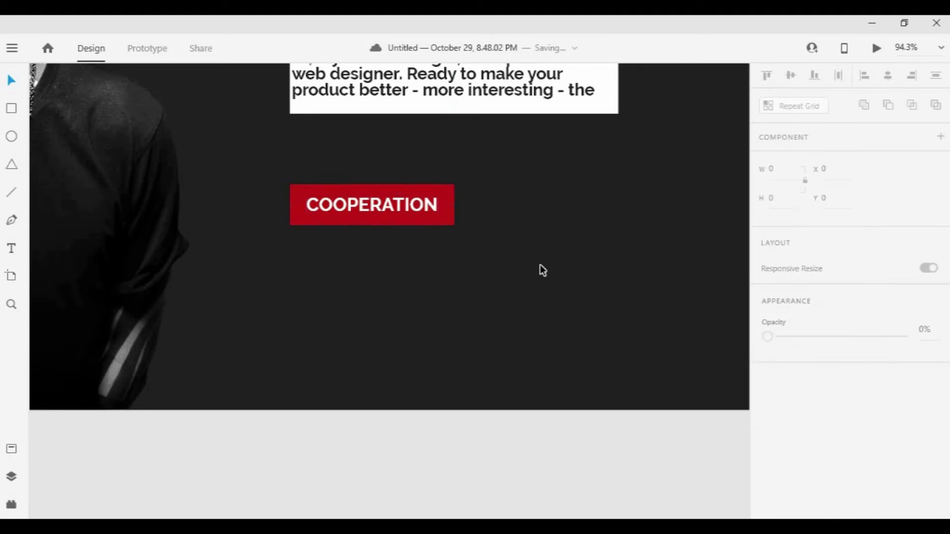
# Give the red button rectangle a black shadow with Y offset 6, blur 9 and about 45% opacity.
pyautogui.scroll(-3, 540, 266)
pyautogui.scroll(3, 423, 256)
pyautogui.click(401, 242)
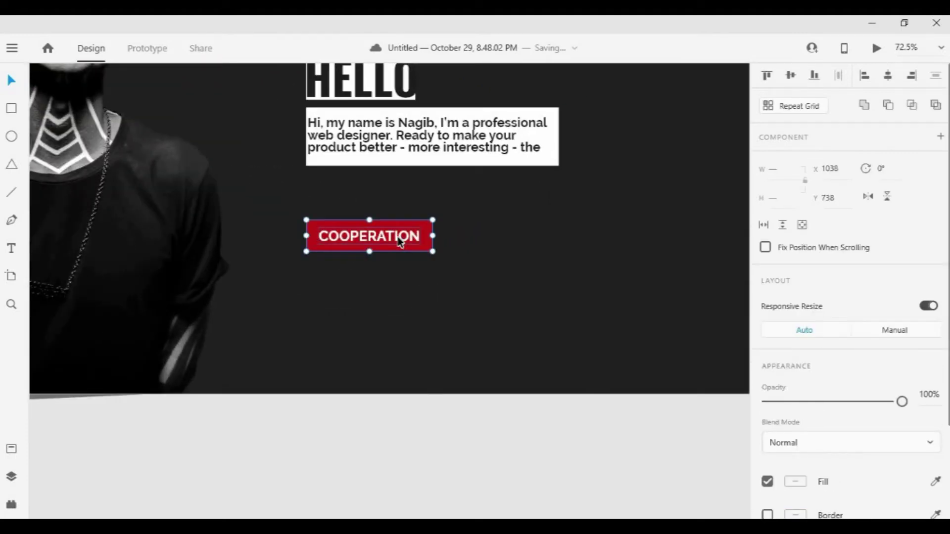
pyautogui.doubleClick(425, 242)
pyautogui.scroll(-3, 841, 346)
pyautogui.click(767, 429)
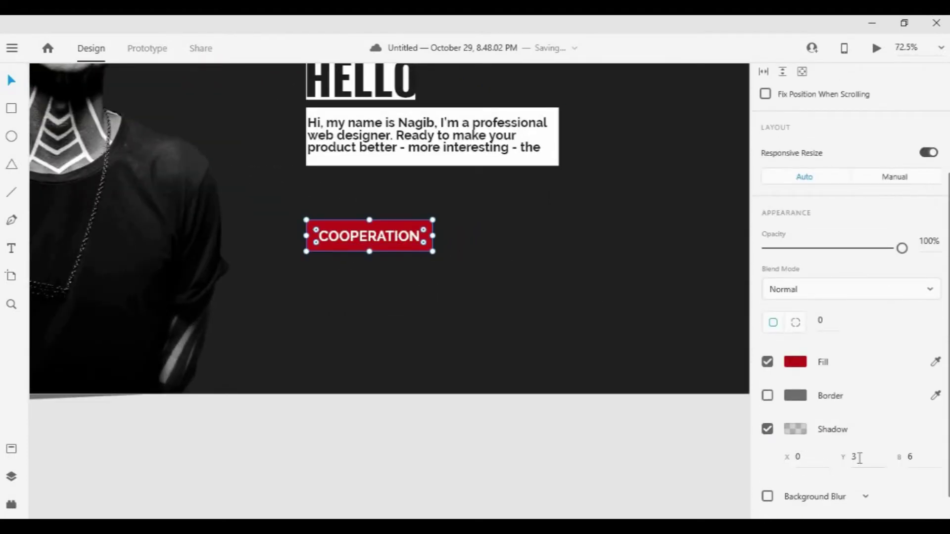
pyautogui.press('Return')
pyautogui.write('9')
pyautogui.click(797, 429)
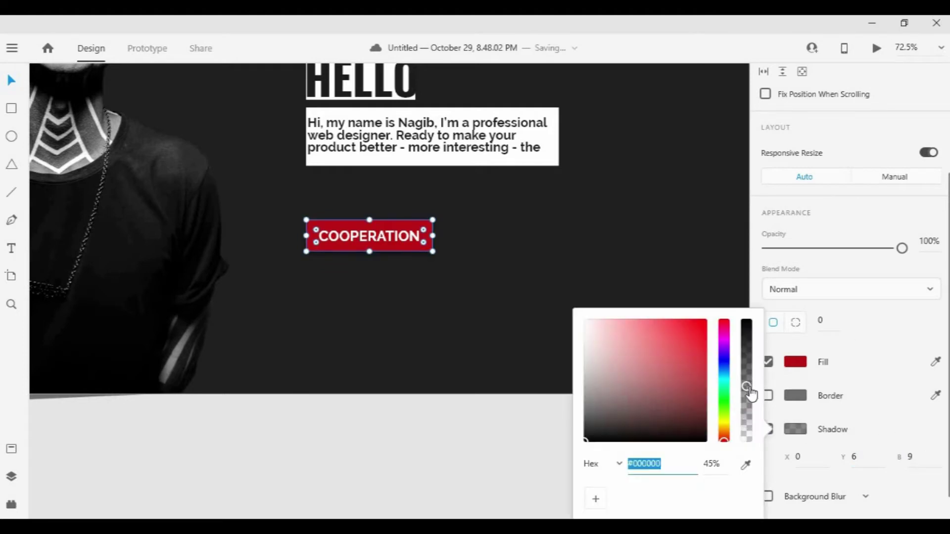
pyautogui.click(539, 424)
# Enlarge the intro text group to 544 by 159 and size the text box inside it to 499 by 90.
pyautogui.scroll(-5, 539, 425)
pyautogui.scroll(3, 468, 320)
pyautogui.moveTo(560, 452); pyautogui.dragTo(458, 436)
pyautogui.scroll(-2, 468, 320)
pyautogui.scroll(2, 468, 320)
pyautogui.click(454, 241)
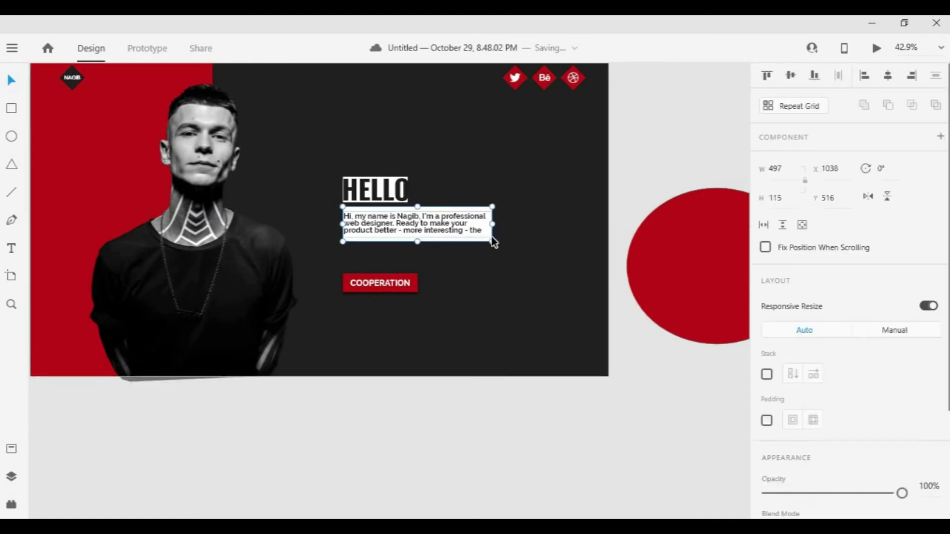
pyautogui.moveTo(497, 251); pyautogui.dragTo(505, 255)
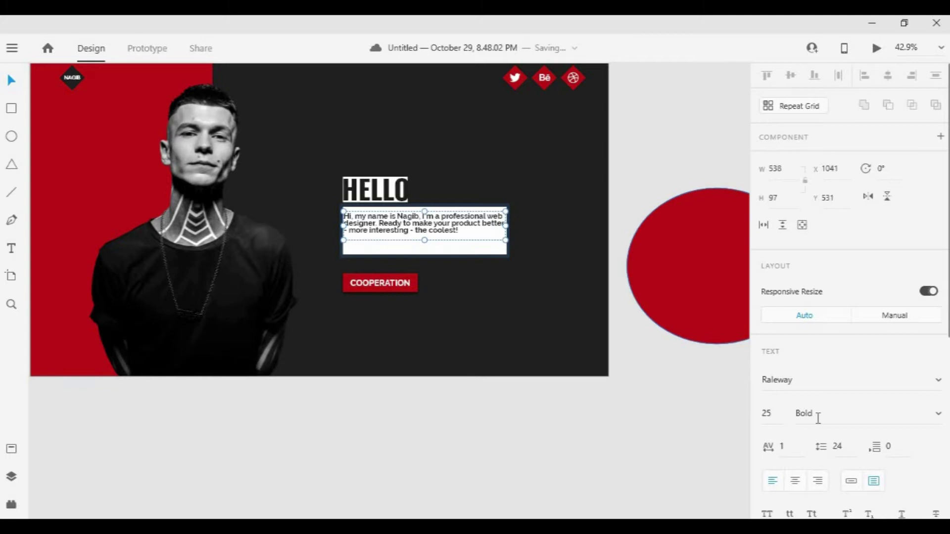
pyautogui.moveTo(505, 240); pyautogui.dragTo(495, 239)
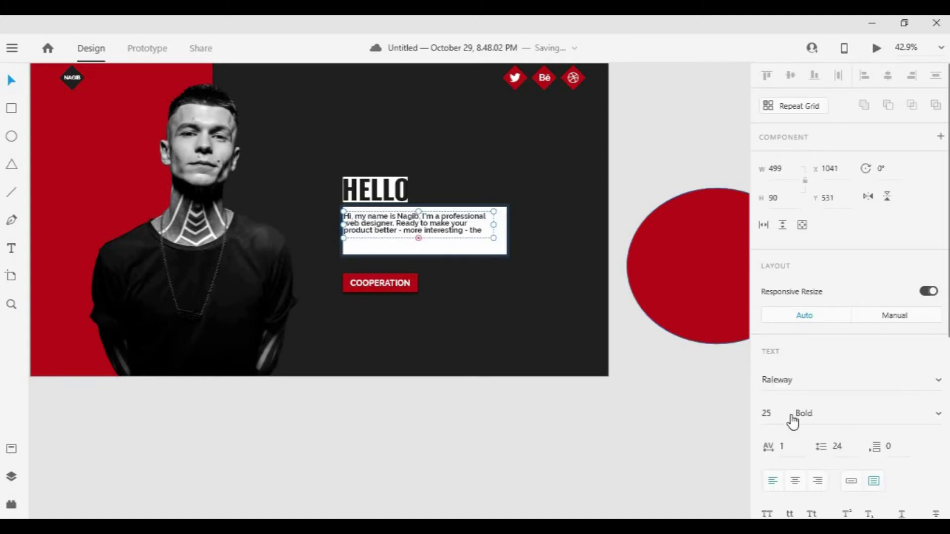
# Set the intro text's font size to 30 and try line spacings of 28 and 24 before settling on 26.
pyautogui.press('Return')
pyautogui.click(852, 448)
pyautogui.write('50')
pyautogui.press('Return')
pyautogui.write('28')
pyautogui.press('Return')
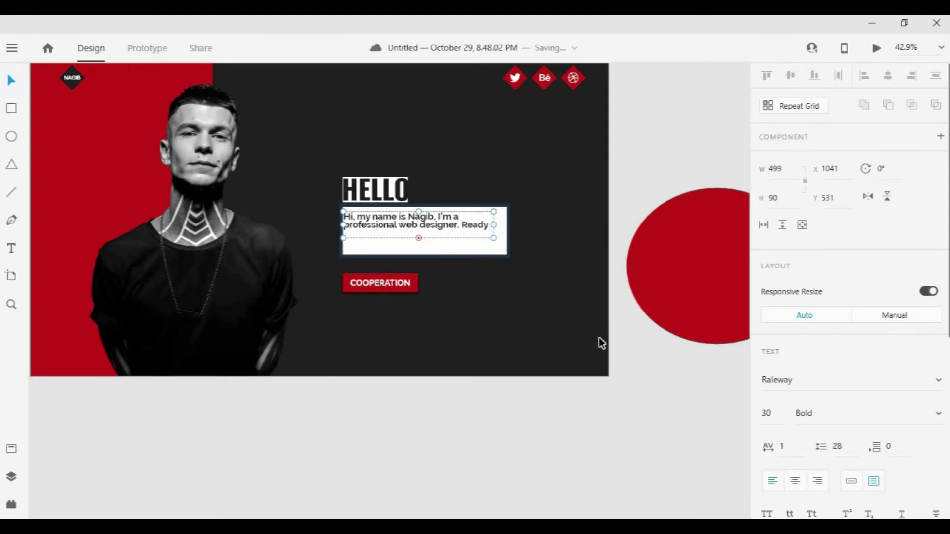
pyautogui.write('24')
pyautogui.press('Return')
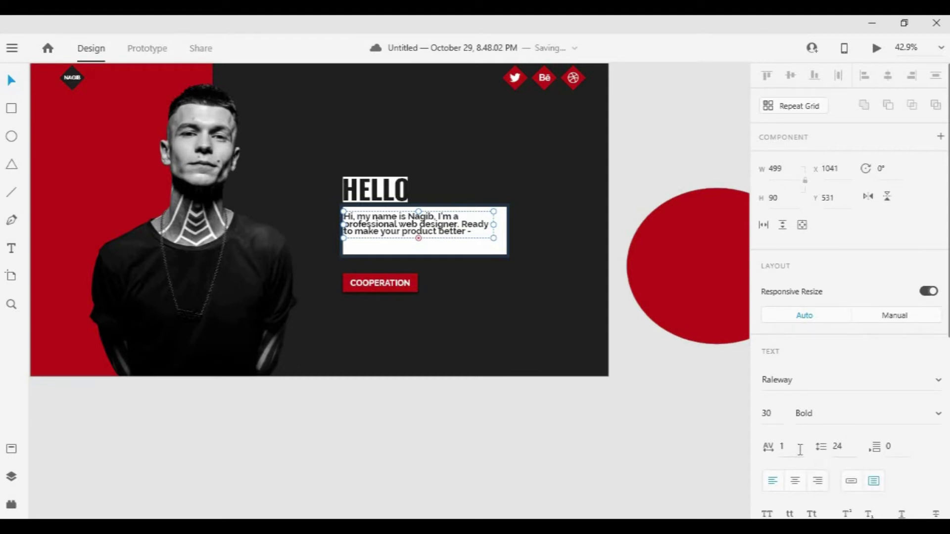
pyautogui.write('26')
pyautogui.press('Return')
# Enlarge the intro text box to about 132 high so all the text fits, and set its line spacing to 31.
pyautogui.moveTo(417, 239); pyautogui.dragTo(419, 251)
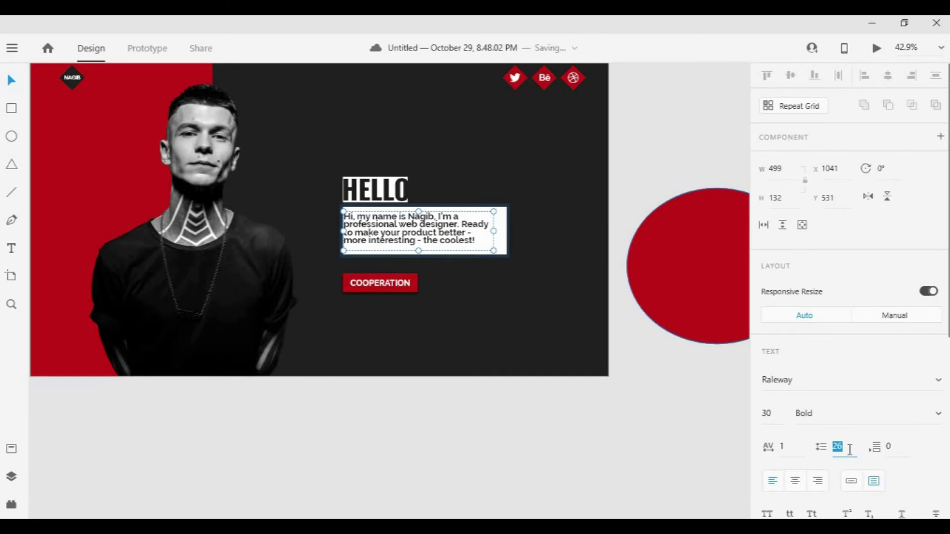
pyautogui.write('31')
pyautogui.press('Return')
pyautogui.moveTo(494, 251)
pyautogui.mouseDown()
pyautogui.moveTo(501, 259)
pyautogui.moveTo(506, 252)
pyautogui.mouseUp()
pyautogui.press('Escape')
pyautogui.scroll(-3, 844, 403)
pyautogui.click(693, 358)
# Widen the intro text group with its white box further to the right and ungroup it.
pyautogui.click(404, 226)
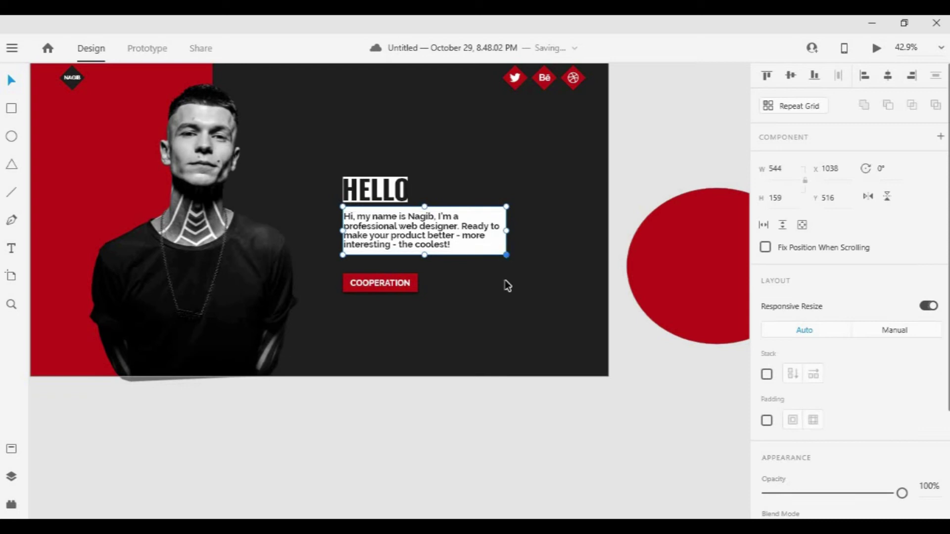
pyautogui.moveTo(506, 256); pyautogui.dragTo(527, 258)
pyautogui.hotkey('ctrl', 'shift', 'g')
pyautogui.click(737, 116)
# Examine the whole hero artboard at several zoom levels alongside the prepared portfolio elements.
pyautogui.scroll(-4, 492, 290)
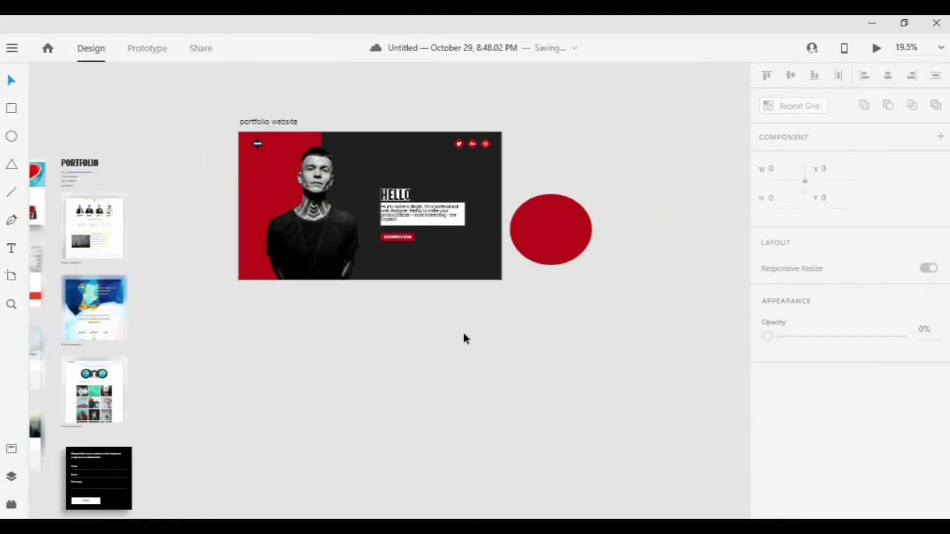
pyautogui.scroll(-2, 464, 334)
pyautogui.scroll(3, 464, 333)
pyautogui.moveTo(411, 333); pyautogui.dragTo(482, 362)
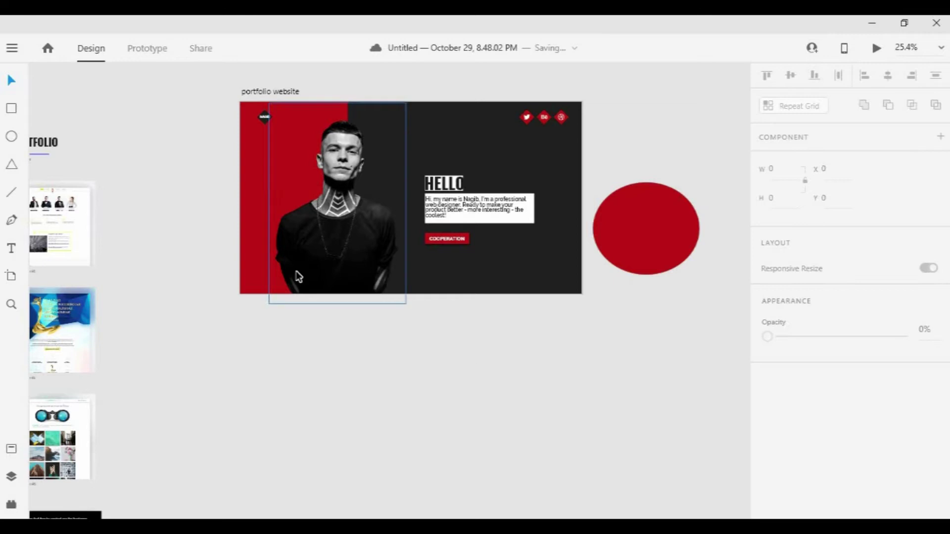
pyautogui.scroll(-2, 342, 366)
pyautogui.scroll(3, 341, 366)
pyautogui.scroll(-3, 341, 366)
pyautogui.moveTo(445, 397); pyautogui.dragTo(452, 345)
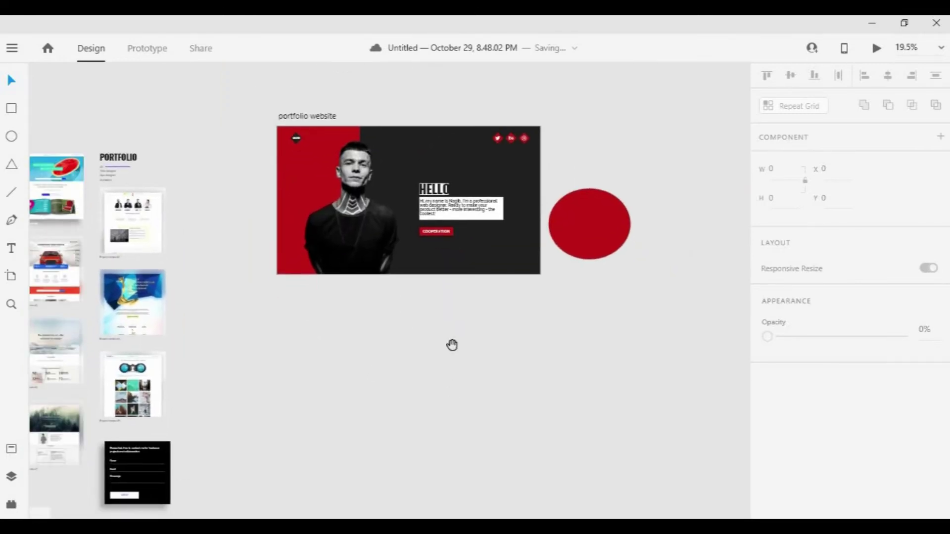
# Extend the portfolio website artboard downward to a height of about 2064.
pyautogui.click(316, 116)
pyautogui.moveTo(406, 275); pyautogui.dragTo(401, 413)
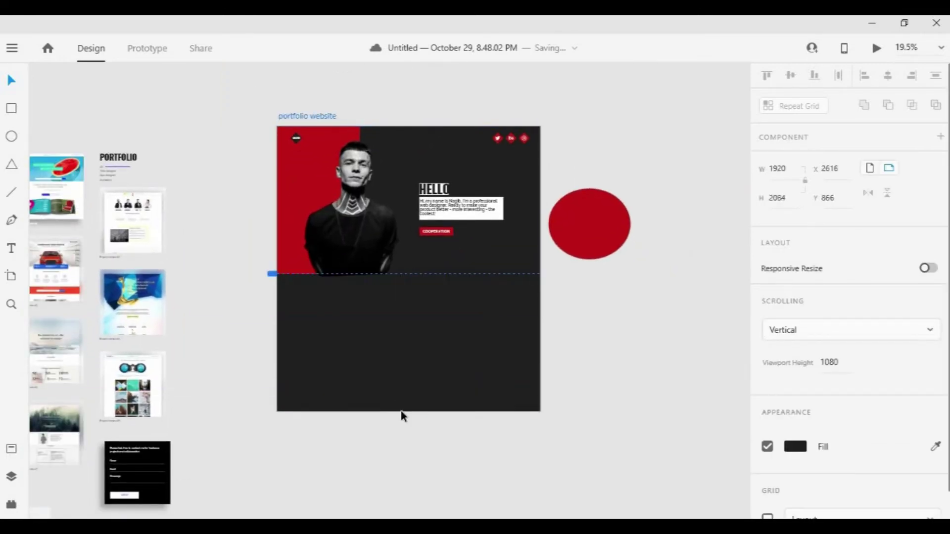
pyautogui.click(324, 299)
# Adjust the red background panel's bottom edge to end at the hero section's lower boundary line.
pyautogui.click(293, 212)
pyautogui.moveTo(317, 274); pyautogui.dragTo(320, 269)
pyautogui.click(317, 276)
pyautogui.scroll(5, 317, 276)
pyautogui.click(263, 245)
pyautogui.scroll(-5, 382, 325)
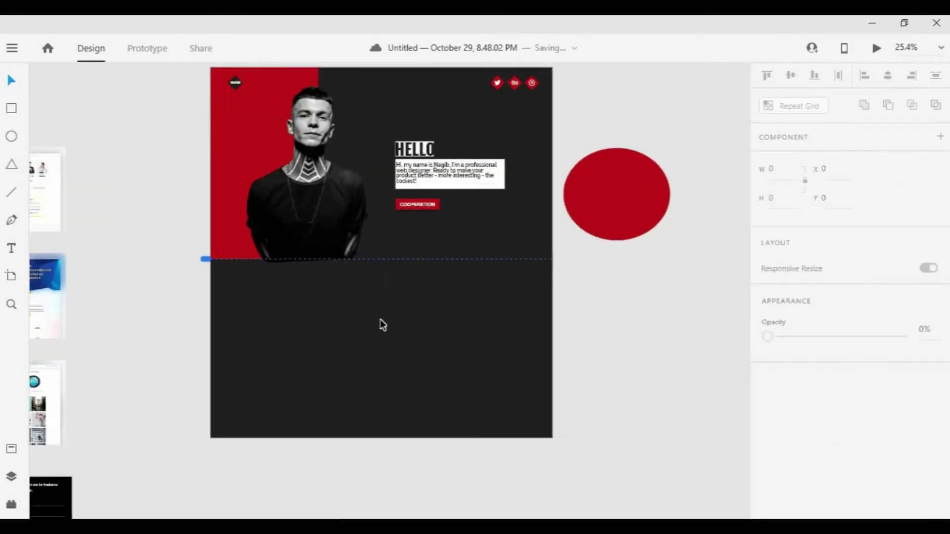
pyautogui.moveTo(628, 330); pyautogui.dragTo(643, 302)
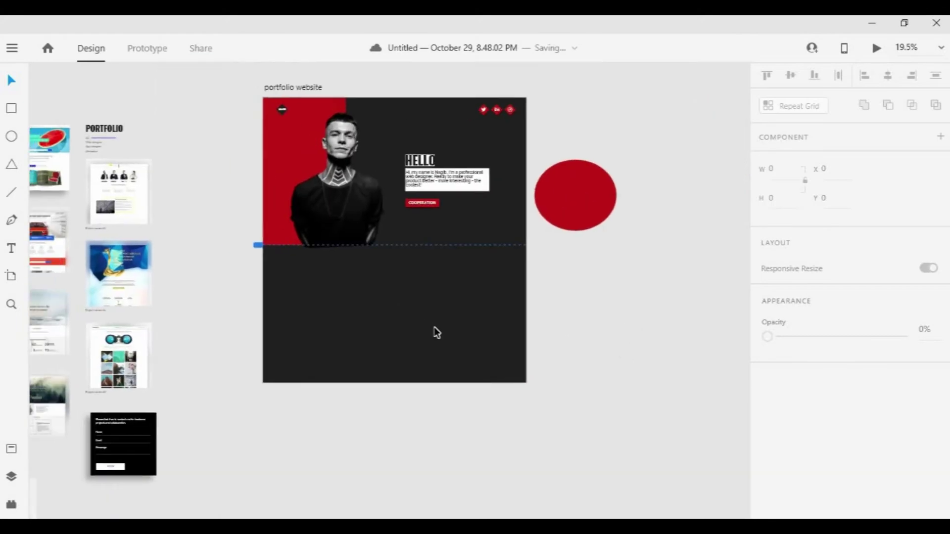
# Move the PORTFOLIO heading onto the artboard below the hero at X 824, Y 1152 and fill it with white.
pyautogui.moveTo(112, 131); pyautogui.dragTo(331, 267)
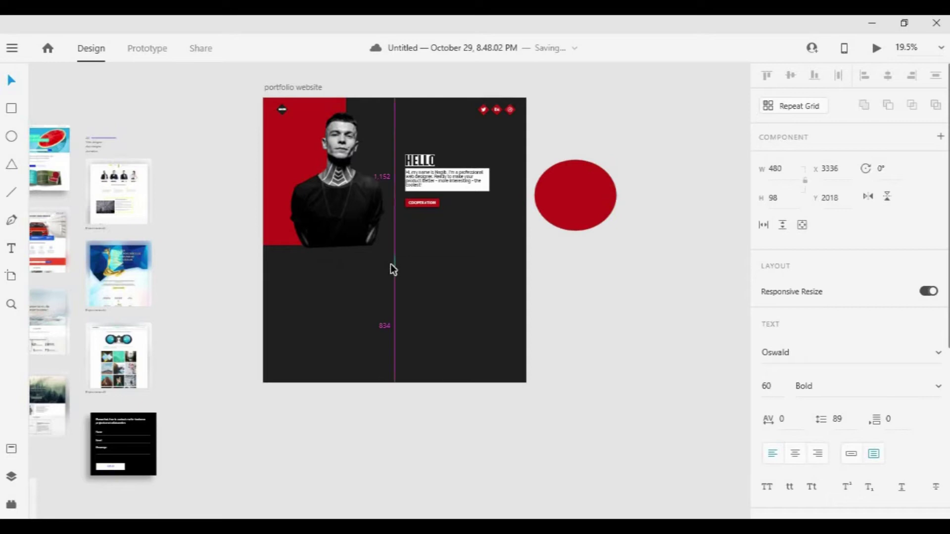
pyautogui.moveTo(403, 267); pyautogui.dragTo(403, 266)
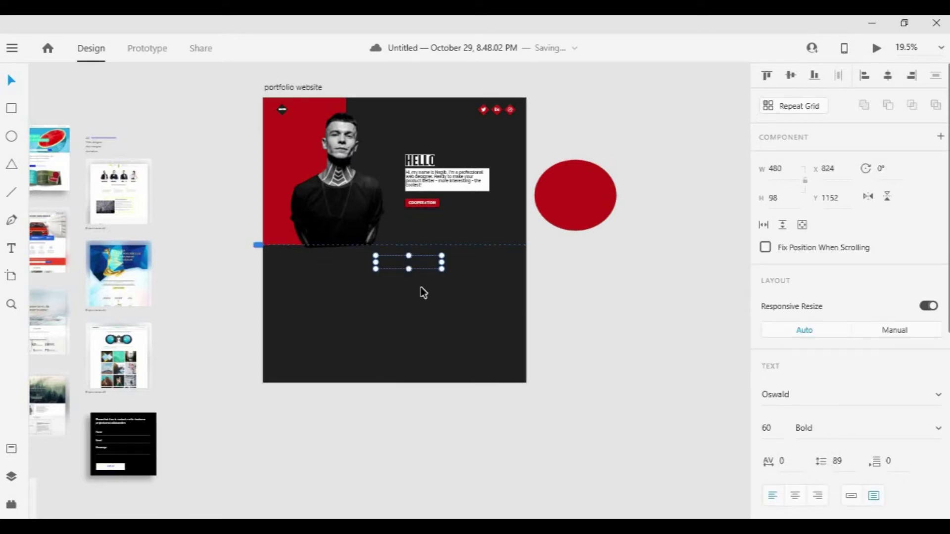
pyautogui.scroll(-5, 824, 447)
pyautogui.click(788, 362)
pyautogui.moveTo(598, 337); pyautogui.dragTo(543, 232)
pyautogui.click(543, 233)
# Shrink the PORTFOLIO heading's text box to 323 by 103 and raise its character spacing to about 52.
pyautogui.scroll(5, 396, 263)
pyautogui.click(413, 264)
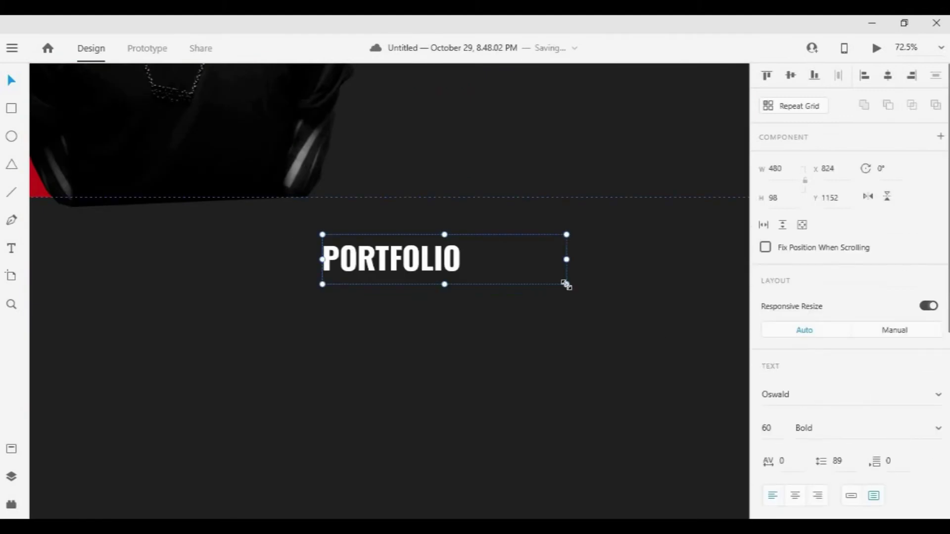
pyautogui.scroll(-2, 773, 436)
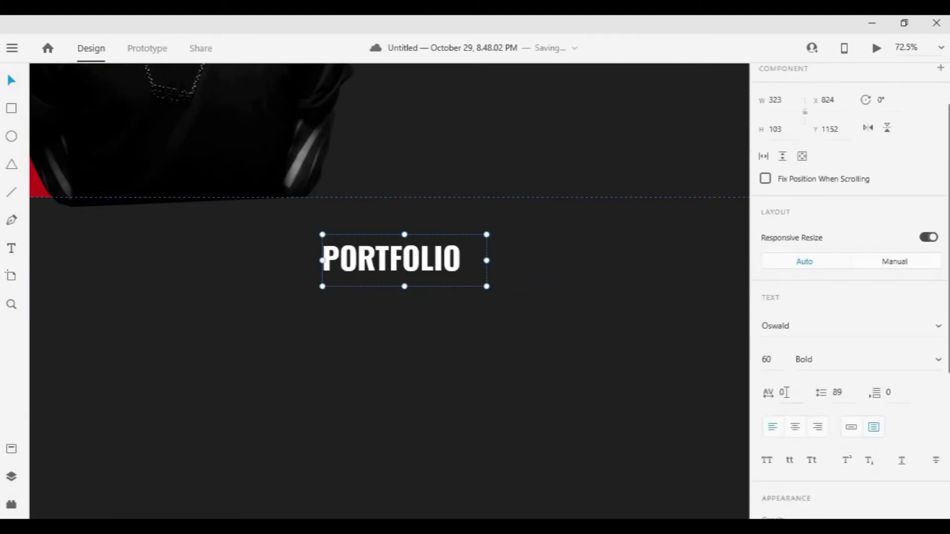
pyautogui.press('Up')
pyautogui.press('Up')
pyautogui.press('Up')
pyautogui.press('Up')
pyautogui.press('Up')
pyautogui.press('Up')
pyautogui.press('Up')
pyautogui.press('Up')
pyautogui.press('Up')
pyautogui.press('Up')
pyautogui.press('Up')
pyautogui.press('Up')
pyautogui.press('Up')
pyautogui.press('Up')
pyautogui.press('Up')
pyautogui.press('Up')
pyautogui.press('Up')
pyautogui.press('Up')
pyautogui.press('Up')
pyautogui.press('Up')
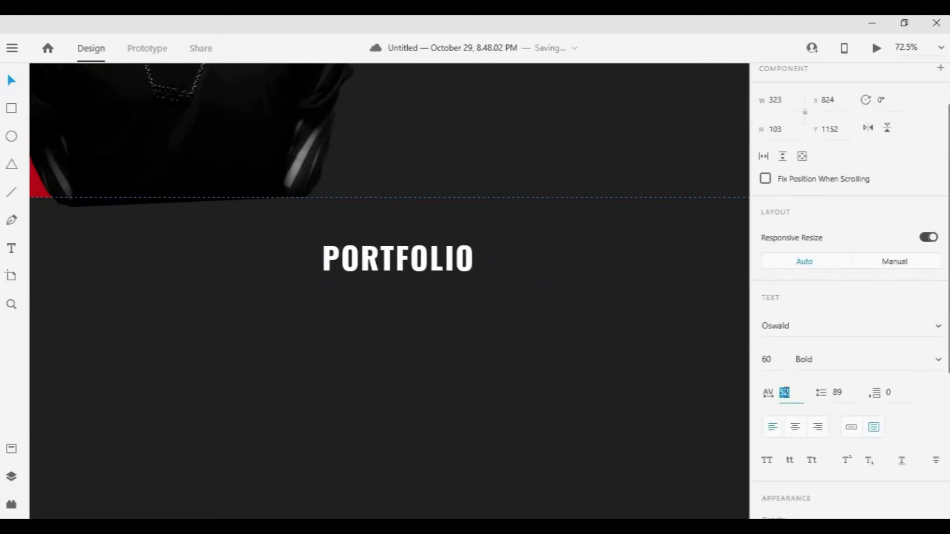
# Move the blue line from the prepared portfolio elements to the left of the PORTFOLIO heading and adjust its position and length.
pyautogui.scroll(-10, 566, 296)
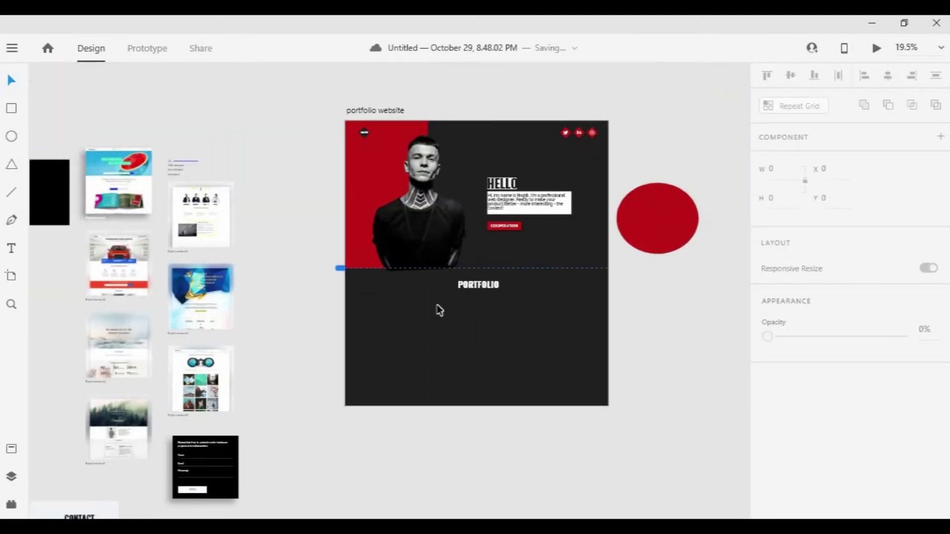
pyautogui.moveTo(176, 167); pyautogui.dragTo(435, 286)
pyautogui.scroll(5, 308, 297)
pyautogui.scroll(-2, 364, 296)
pyautogui.moveTo(352, 294); pyautogui.dragTo(327, 295)
pyautogui.moveTo(238, 293); pyautogui.dragTo(257, 293)
pyautogui.moveTo(458, 292); pyautogui.dragTo(461, 293)
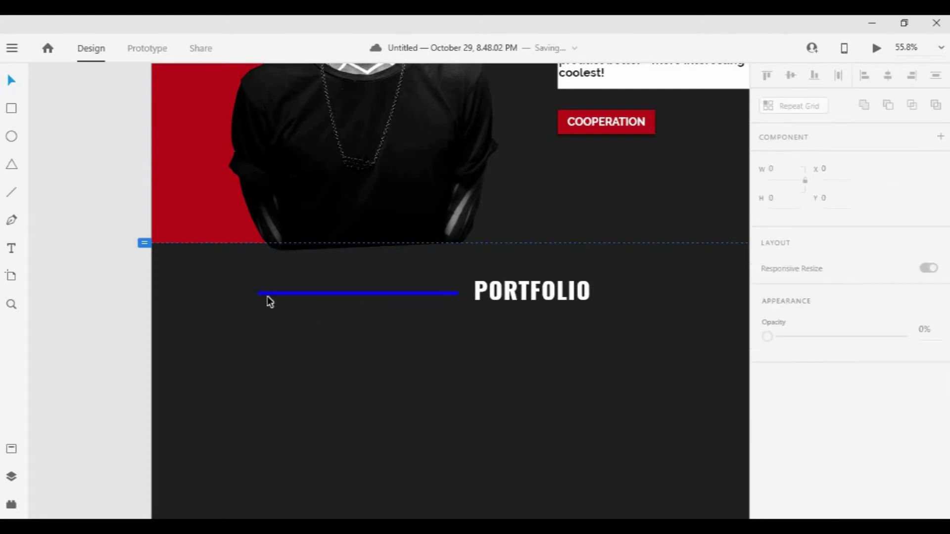
# Extend the blue line to the artboard's left edge and fill it with the red sampled from the circle.
pyautogui.moveTo(157, 296); pyautogui.dragTo(151, 296)
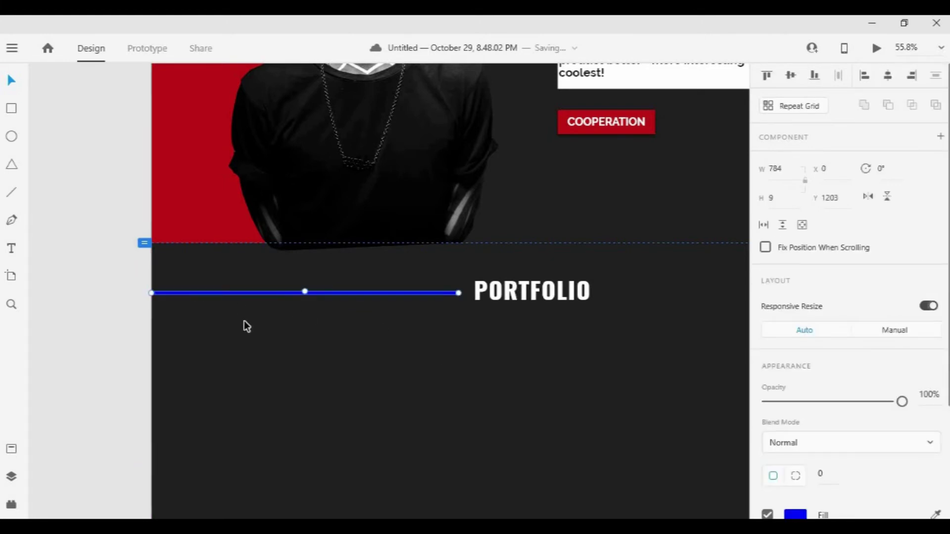
pyautogui.click(245, 324)
pyautogui.scroll(-3, 387, 296)
pyautogui.moveTo(501, 358); pyautogui.dragTo(410, 349)
pyautogui.click(298, 287)
pyautogui.click(792, 514)
pyautogui.click(744, 462)
pyautogui.click(625, 187)
# Move the category list text to the right of the PORTFOLIO heading, at X 1187, Y 1179.
pyautogui.scroll(3, 316, 290)
pyautogui.scroll(3, 317, 288)
pyautogui.moveTo(360, 302); pyautogui.dragTo(474, 253)
# Fill the category list text with the red sampled from the horizontal line.
pyautogui.scroll(-5, 842, 441)
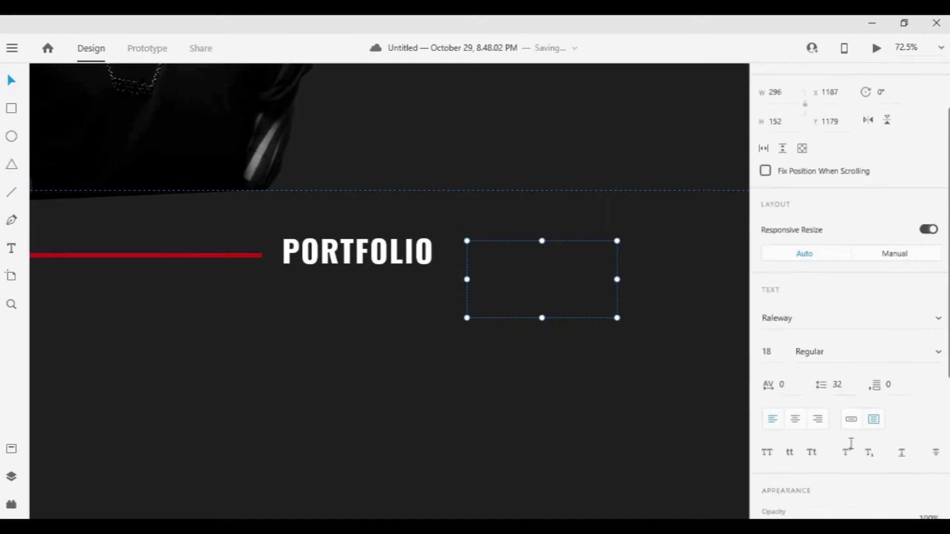
pyautogui.doubleClick(484, 278)
pyautogui.scroll(-4, 817, 347)
pyautogui.click(796, 362)
pyautogui.click(746, 413)
pyautogui.click(244, 256)
pyautogui.press('Escape')
# Set the category list text to Bold weight at size 25.
pyautogui.scroll(4, 832, 346)
pyautogui.click(840, 314)
pyautogui.write('Bold')
pyautogui.press('Return')
pyautogui.click(778, 317)
pyautogui.write('2')
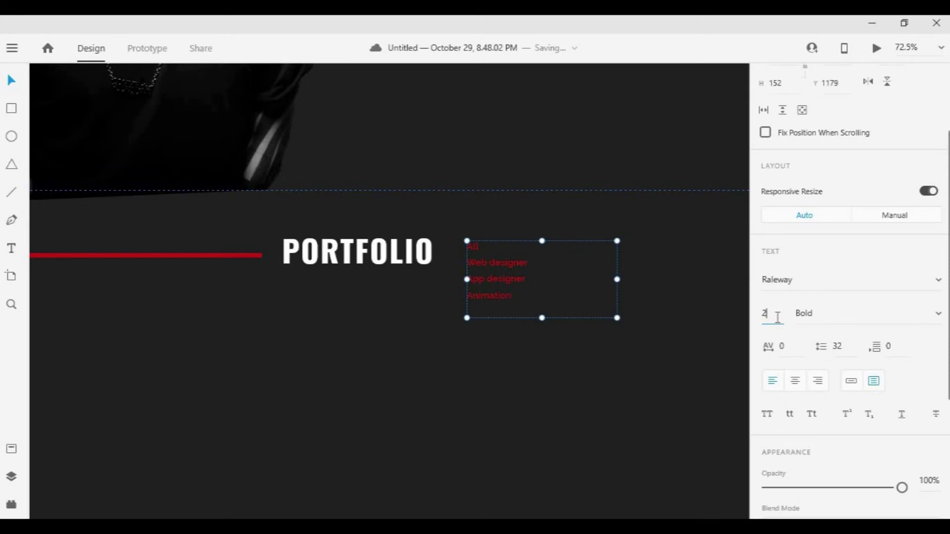
pyautogui.write('5')
pyautogui.press('Return')
pyautogui.click(491, 375)
# Duplicate the red line below the PORTFOLIO heading and shorten the copy to about 101 wide, near X 1059, Y 1313.
pyautogui.scroll(-5, 491, 375)
pyautogui.scroll(6, 499, 407)
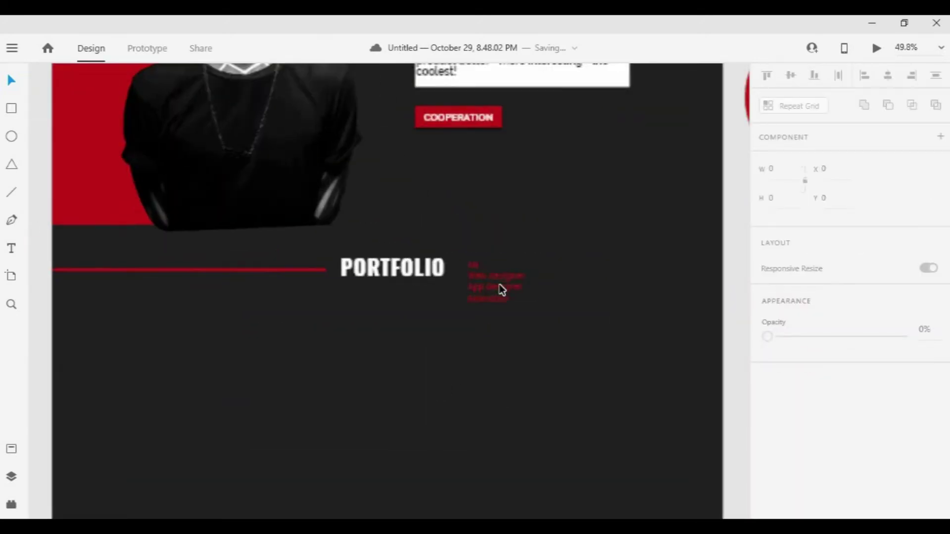
pyautogui.moveTo(153, 258); pyautogui.dragTo(172, 405)
pyautogui.scroll(2, 588, 390)
pyautogui.moveTo(246, 416); pyautogui.dragTo(736, 349)
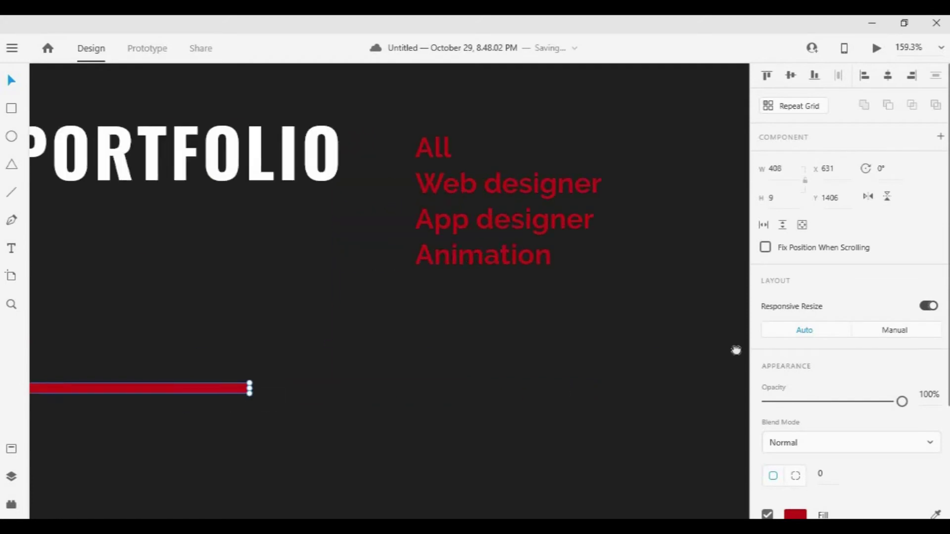
pyautogui.moveTo(656, 337); pyautogui.dragTo(619, 312)
pyautogui.moveTo(717, 360); pyautogui.dragTo(288, 444)
pyautogui.moveTo(193, 393); pyautogui.dragTo(344, 305)
# Change the category list text's fill to white.
pyautogui.click(435, 292)
pyautogui.scroll(-5, 839, 452)
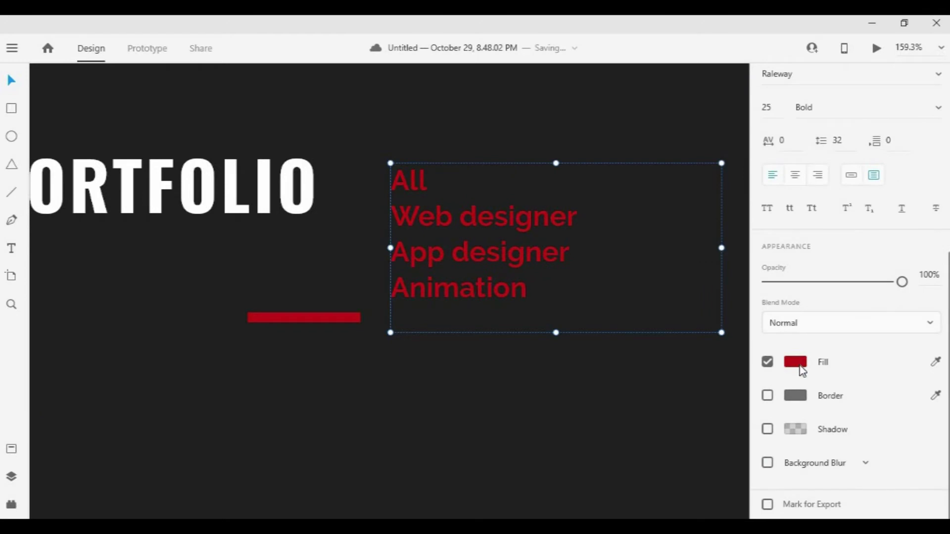
pyautogui.click(797, 363)
pyautogui.moveTo(593, 306); pyautogui.dragTo(579, 262)
# Rotate the short red line to 90° and place it between the PORTFOLIO heading and the category list.
pyautogui.click(335, 318)
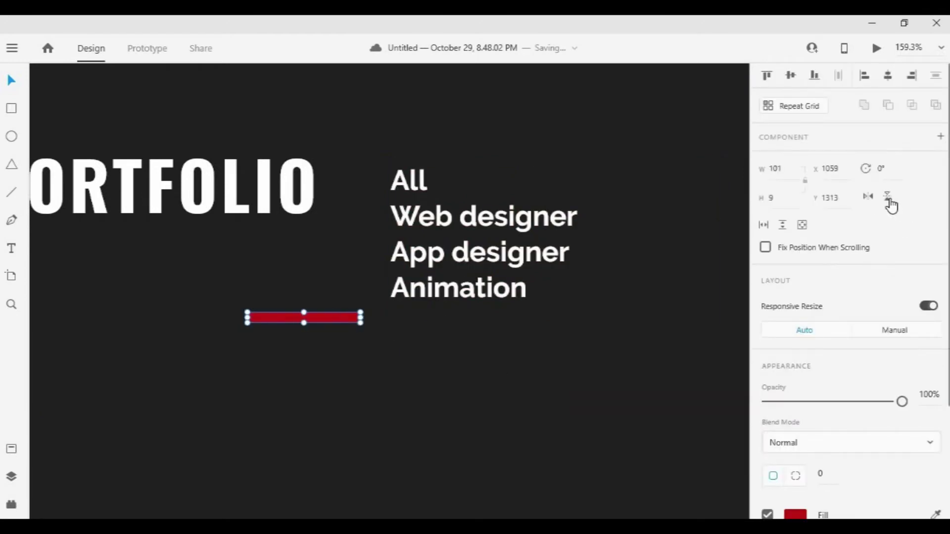
pyautogui.click(887, 168)
pyautogui.write('90')
pyautogui.press('Return')
pyautogui.moveTo(314, 290); pyautogui.dragTo(365, 299)
# Compare the appearance settings of the long horizontal red line and the short vertical divider.
pyautogui.scroll(-5, 362, 204)
pyautogui.click(238, 208)
pyautogui.scroll(-3, 934, 509)
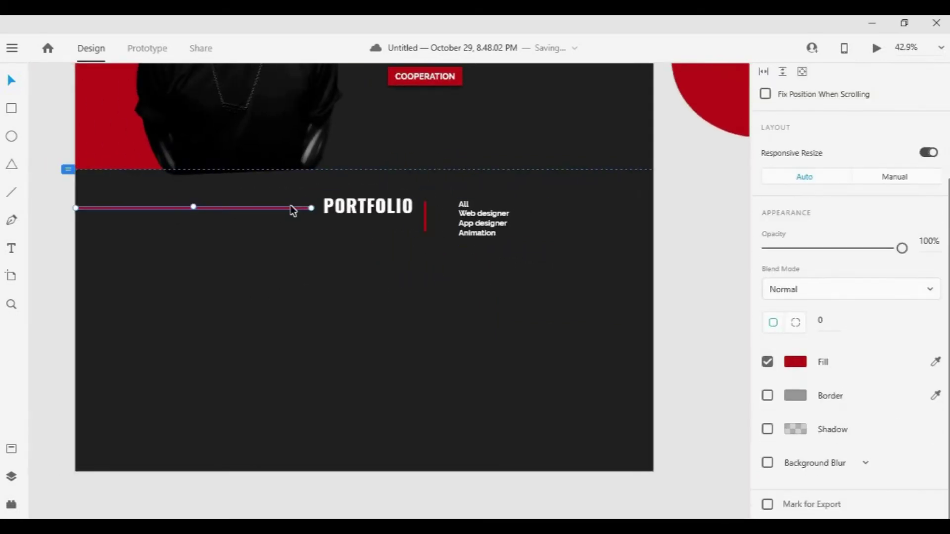
pyautogui.scroll(4, 293, 207)
pyautogui.scroll(3, 857, 378)
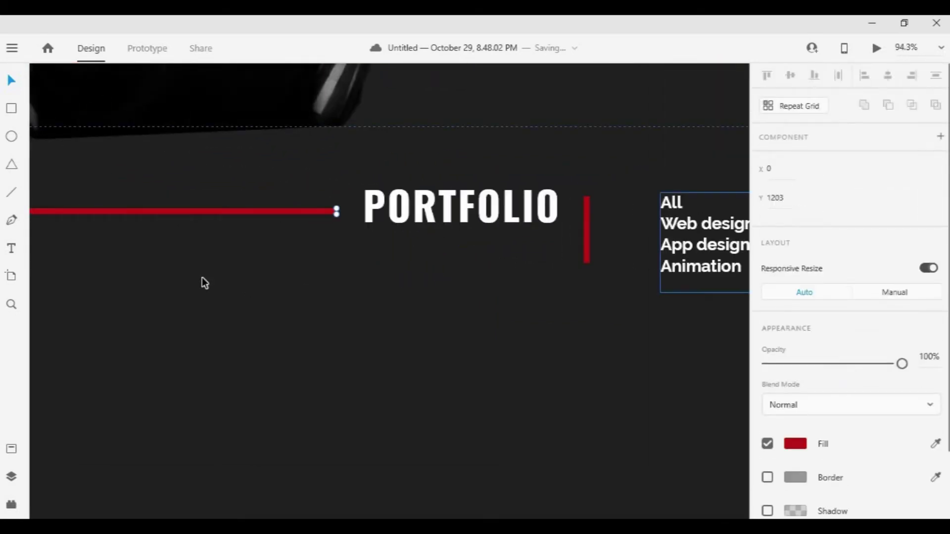
pyautogui.click(587, 229)
pyautogui.scroll(-3, 886, 437)
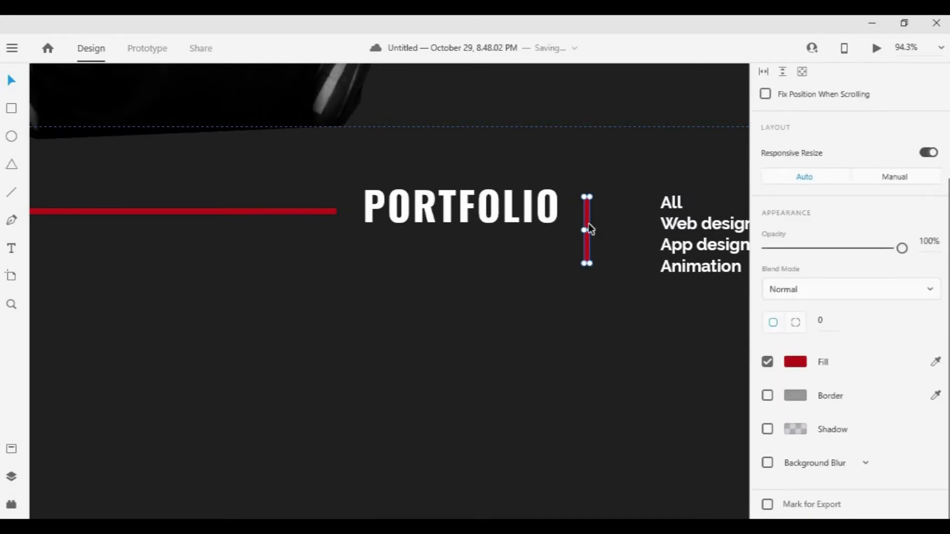
pyautogui.scroll(3, 588, 225)
# Lengthen the vertical red divider to span the category list and bring the divider and list close together.
pyautogui.scroll(3, 585, 257)
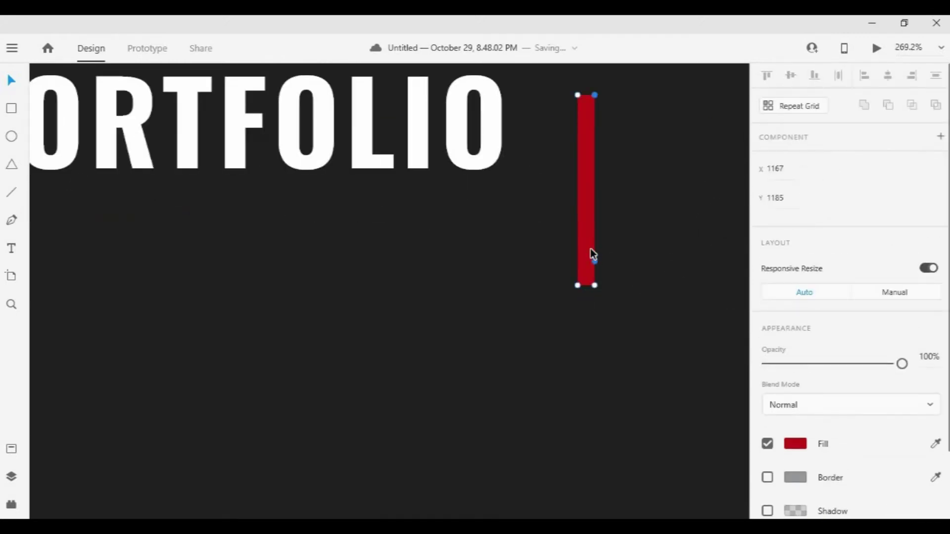
pyautogui.moveTo(622, 392); pyautogui.dragTo(318, 403)
pyautogui.moveTo(302, 150); pyautogui.dragTo(402, 168)
pyautogui.scroll(-5, 403, 168)
pyautogui.moveTo(467, 189)
pyautogui.mouseDown()
pyautogui.moveTo(450, 179)
pyautogui.moveTo(455, 174)
pyautogui.moveTo(433, 176)
pyautogui.moveTo(471, 183)
pyautogui.moveTo(465, 178)
pyautogui.mouseUp()
pyautogui.click(509, 278)
pyautogui.moveTo(531, 179); pyautogui.dragTo(499, 167)
pyautogui.click(500, 318)
# Align the horizontal red line and the PORTFOLIO heading on their vertical middles and group them.
pyautogui.scroll(-6, 501, 318)
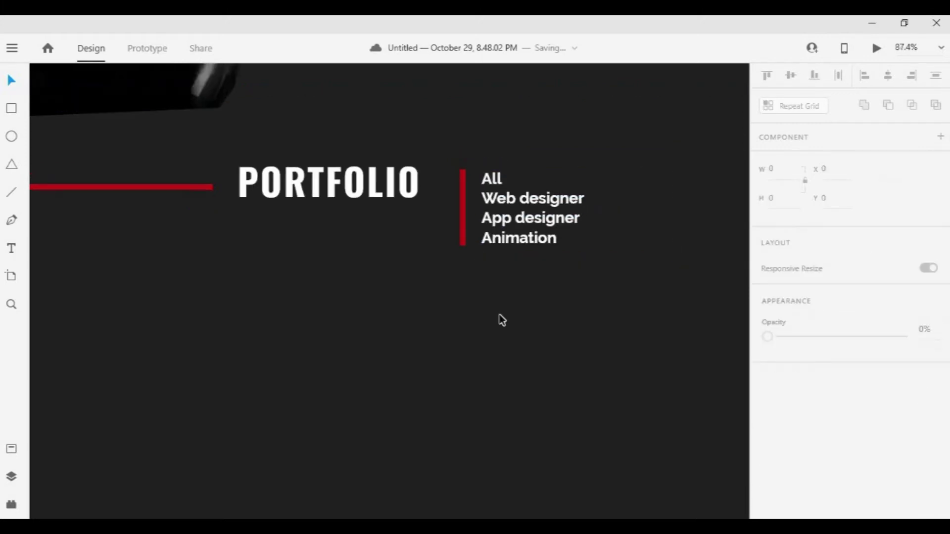
pyautogui.moveTo(494, 346); pyautogui.dragTo(492, 296)
pyautogui.scroll(4, 454, 282)
pyautogui.scroll(-2, 458, 287)
pyautogui.scroll(3, 454, 284)
pyautogui.click(440, 166)
pyautogui.keyDown('shift'); pyautogui.click(346, 167); pyautogui.keyUp('shift')
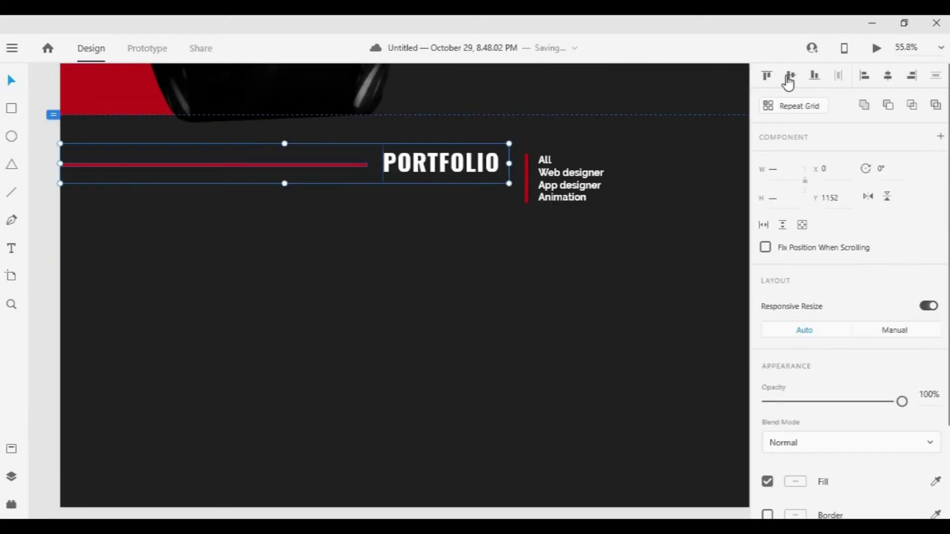
pyautogui.rightClick(449, 171)
pyautogui.click(487, 231)
# Group the vertical red divider with the category list text.
pyautogui.click(526, 180)
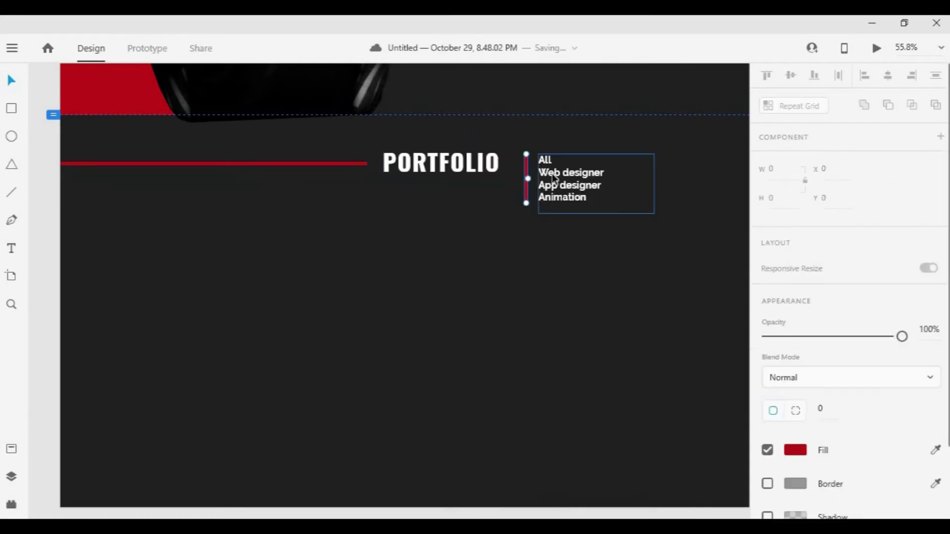
pyautogui.rightClick(554, 182)
pyautogui.click(584, 232)
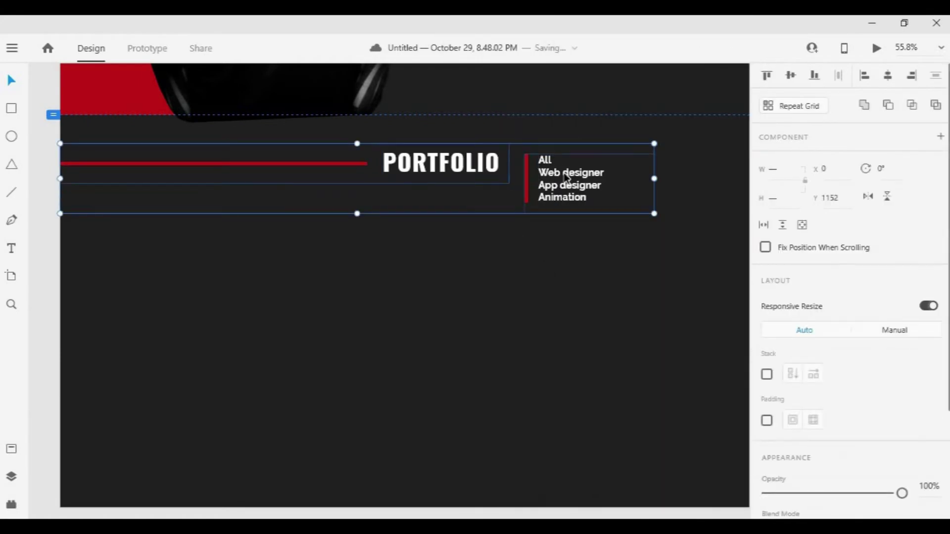
pyautogui.click(565, 270)
# Group the portrait with the red background panel in the hero section.
pyautogui.scroll(-3, 565, 270)
pyautogui.moveTo(477, 397); pyautogui.dragTo(386, 479)
pyautogui.click(376, 164)
pyautogui.keyDown('shift'); pyautogui.click(251, 152); pyautogui.keyUp('shift')
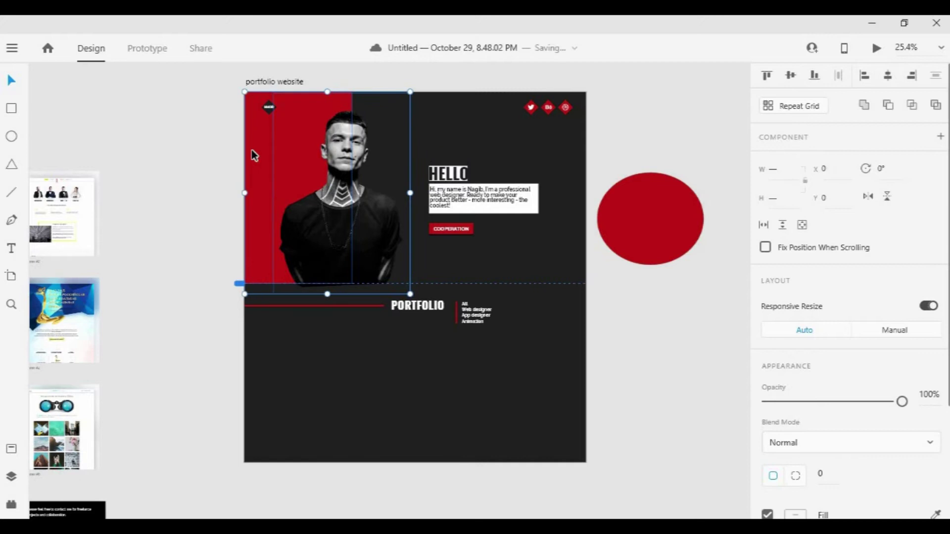
pyautogui.rightClick(251, 149)
pyautogui.click(296, 233)
# Group the header icons, and group the HELLO heading with the intro text and COOPERATION button.
pyautogui.rightClick(552, 111)
pyautogui.click(574, 237)
pyautogui.moveTo(420, 160); pyautogui.dragTo(494, 205)
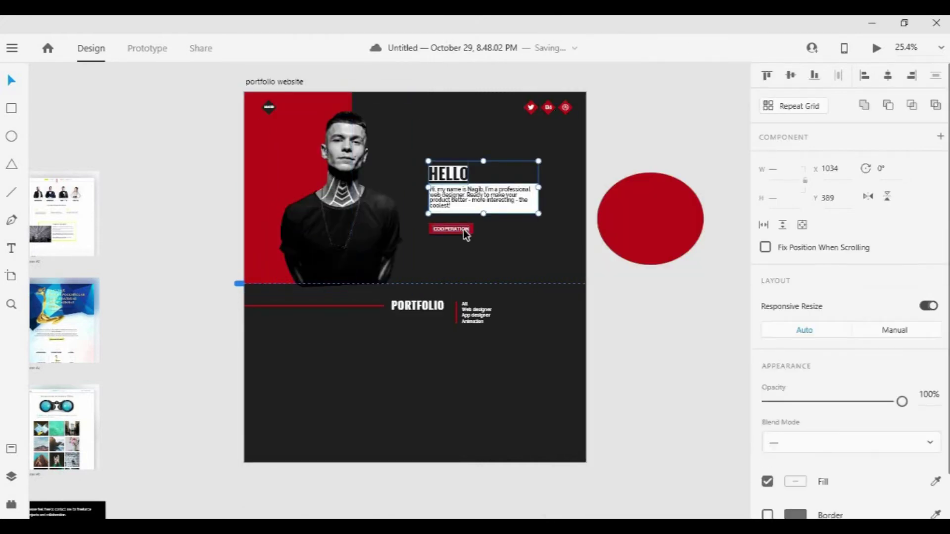
pyautogui.rightClick(466, 228)
pyautogui.click(487, 232)
# Combine the header icons group and the hero text group into one group.
pyautogui.click(554, 109)
pyautogui.keyDown('shift'); pyautogui.click(503, 197); pyautogui.keyUp('shift')
pyautogui.rightClick(503, 198)
pyautogui.click(533, 232)
pyautogui.keyDown('shift'); pyautogui.click(270, 256); pyautogui.keyUp('shift')
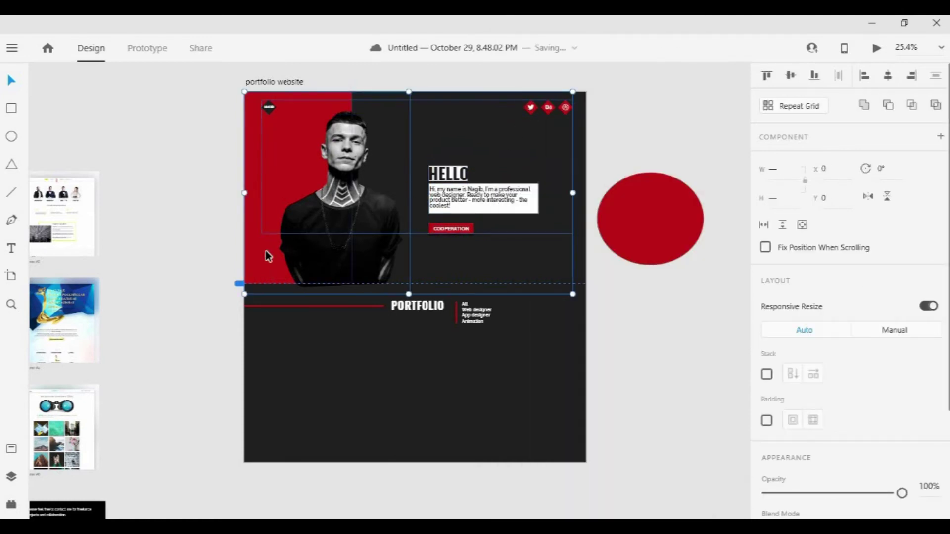
pyautogui.click(577, 331)
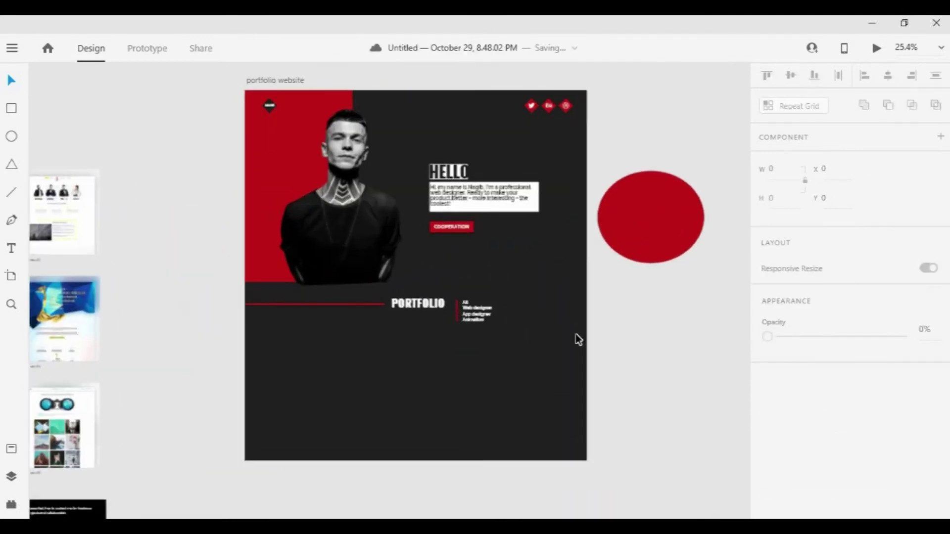
# Extend the portfolio website artboard's height downward to make room for more portfolio content.
pyautogui.scroll(2, 575, 334)
pyautogui.scroll(-3, 415, 377)
pyautogui.scroll(-4, 433, 369)
pyautogui.click(408, 323)
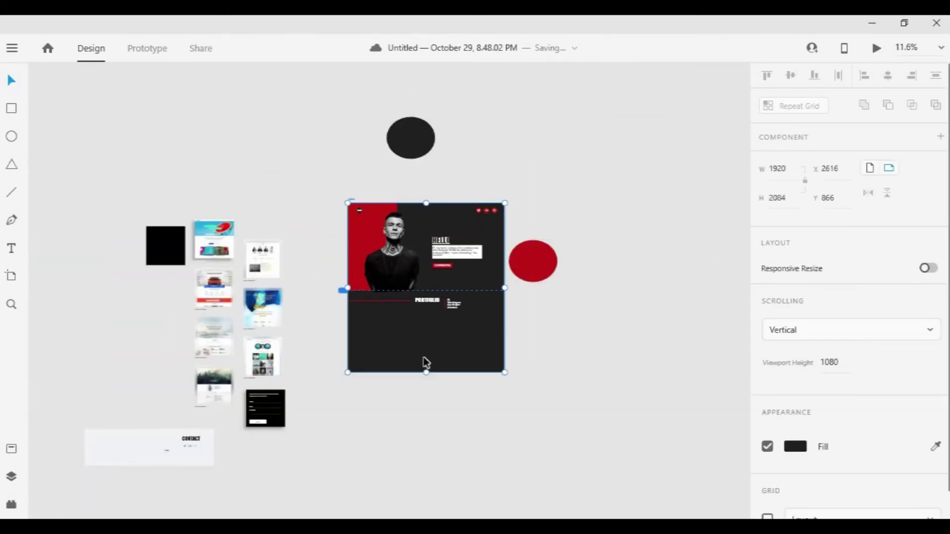
pyautogui.moveTo(428, 467); pyautogui.dragTo(428, 467)
pyautogui.scroll(-2, 494, 305)
pyautogui.moveTo(527, 170); pyautogui.dragTo(524, 212)
# Move the dark reference circle beside the artboard, below the red circle, to about X 4836, Y 2533.
pyautogui.scroll(2, 524, 212)
pyautogui.moveTo(361, 124); pyautogui.dragTo(468, 344)
pyautogui.moveTo(391, 367); pyautogui.dragTo(520, 267)
pyautogui.scroll(3, 572, 321)
pyautogui.moveTo(572, 321); pyautogui.dragTo(545, 430)
pyautogui.scroll(-2, 456, 354)
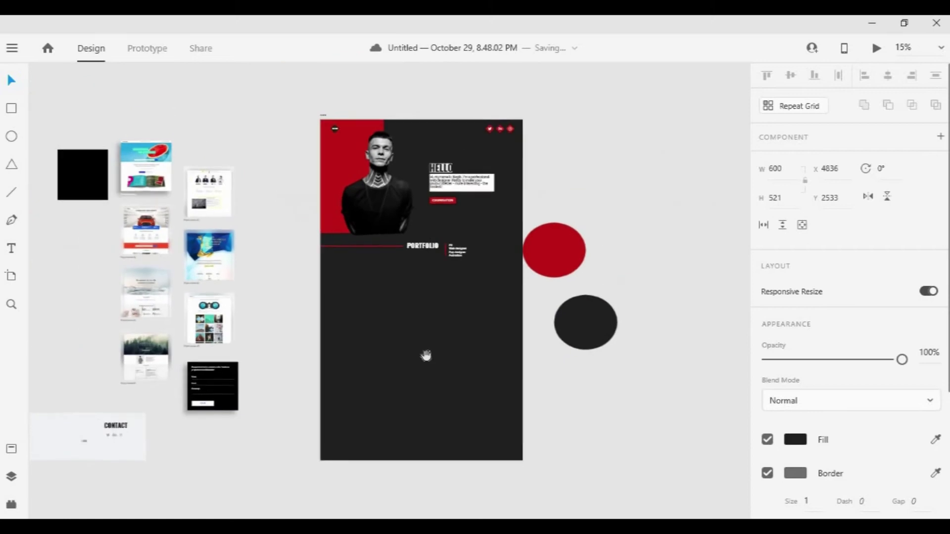
# Move the watermelon project screenshot onto the artboard below the PORTFOLIO heading, at X 255, Y 1382.
pyautogui.moveTo(158, 150); pyautogui.dragTo(391, 280)
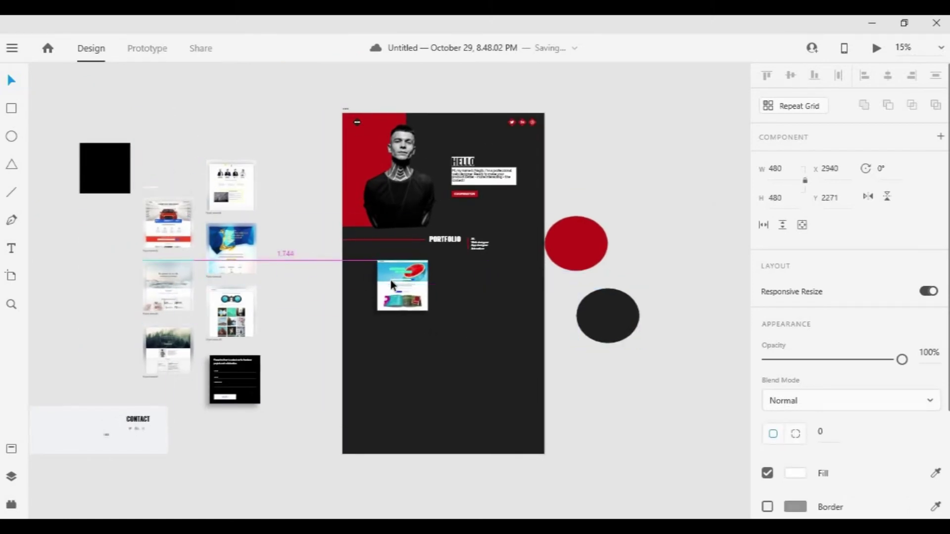
pyautogui.moveTo(386, 275); pyautogui.dragTo(384, 275)
pyautogui.click(299, 240)
# Place the black square on the artboard at X 170, Y 1465 and bring the watermelon screenshot in front of it.
pyautogui.moveTo(114, 165); pyautogui.dragTo(393, 284)
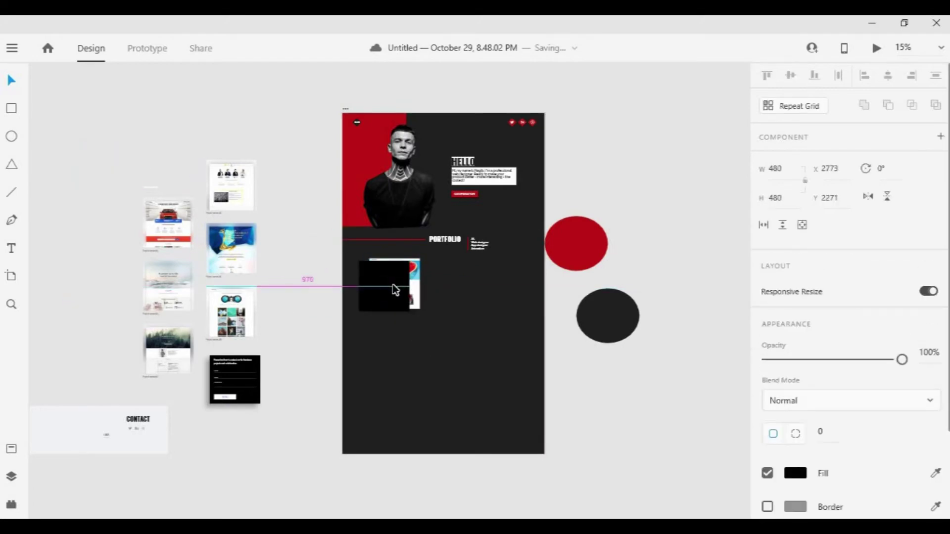
pyautogui.rightClick(393, 284)
pyautogui.moveTo(526, 366)
pyautogui.click(307, 333)
pyautogui.rightClick(417, 282)
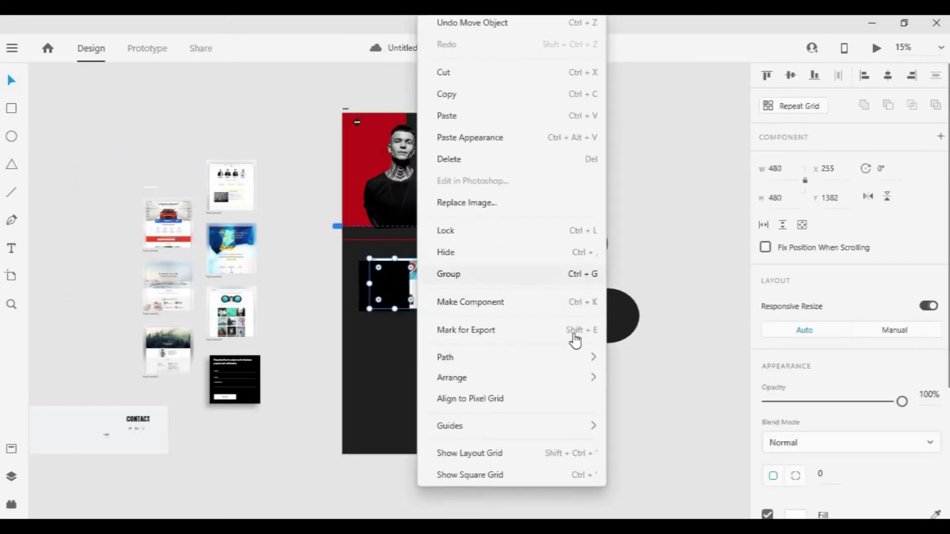
pyautogui.moveTo(577, 382)
pyautogui.click(643, 378)
pyautogui.click(444, 352)
pyautogui.moveTo(365, 283); pyautogui.dragTo(361, 285)
# Move the "Project names #1" caption beneath the watermelon screenshot, aligned to its left edge at X 255, Y 1890.
pyautogui.moveTo(153, 188); pyautogui.dragTo(388, 312)
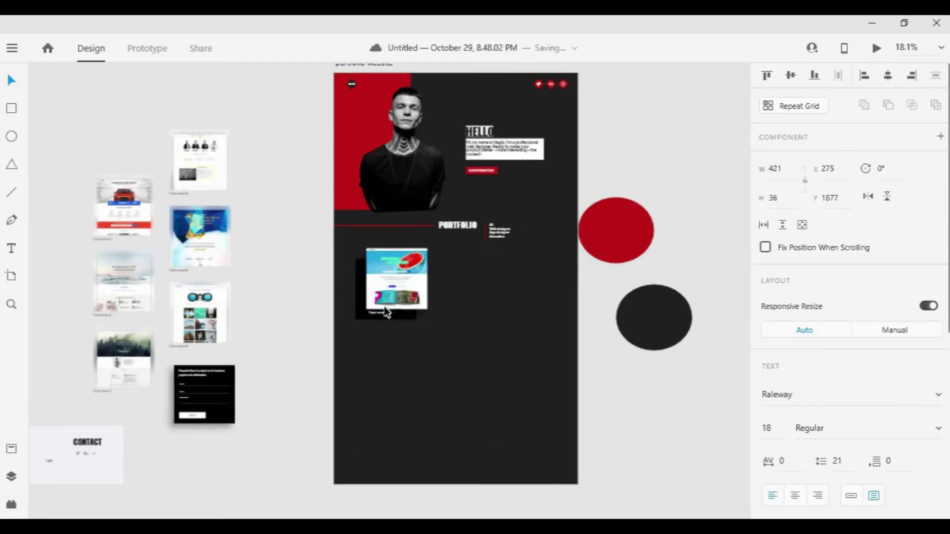
pyautogui.scroll(5, 388, 313)
pyautogui.moveTo(326, 370); pyautogui.dragTo(325, 371)
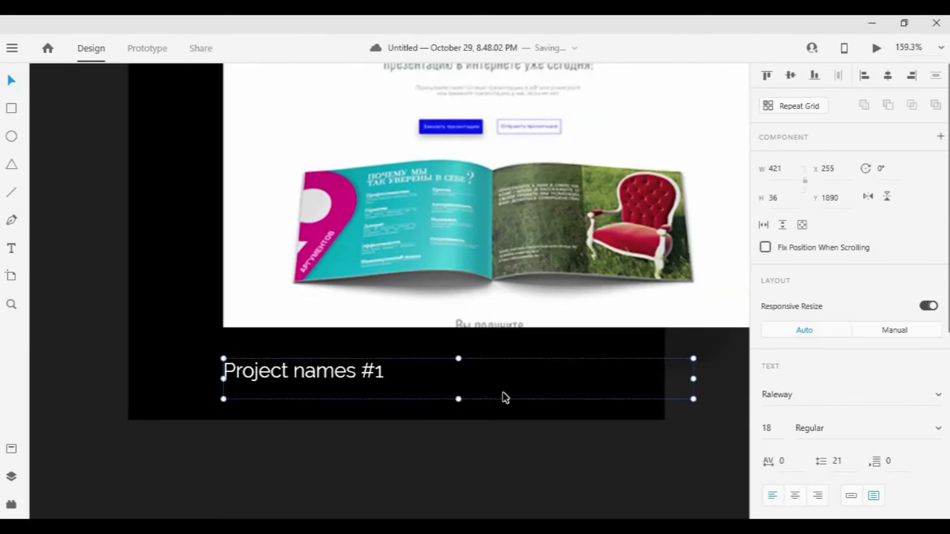
pyautogui.click(504, 411)
# Fill the black square behind the watermelon screenshot with red.
pyautogui.scroll(-3, 505, 411)
pyautogui.moveTo(628, 472); pyautogui.dragTo(474, 390)
pyautogui.scroll(-2, 474, 390)
pyautogui.moveTo(497, 349); pyautogui.dragTo(411, 375)
pyautogui.scroll(-2, 413, 381)
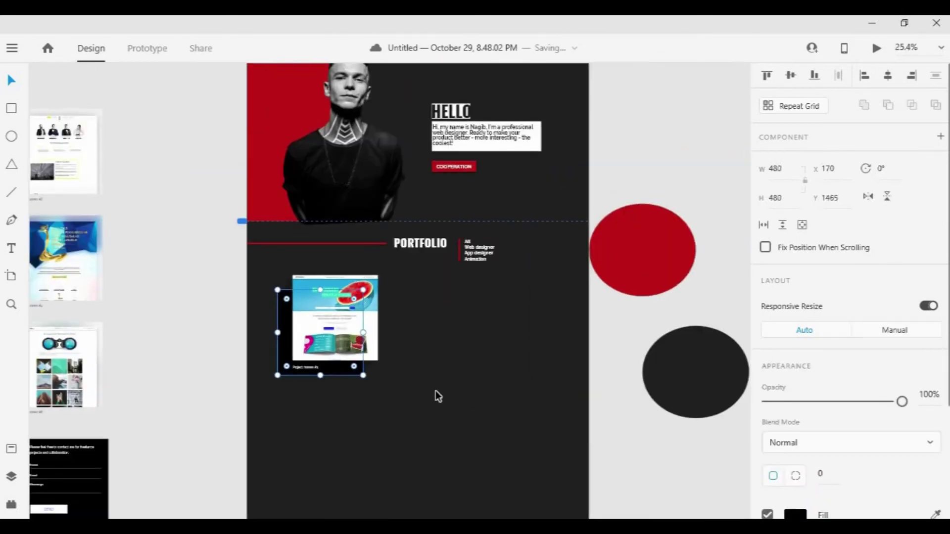
pyautogui.click(795, 515)
pyautogui.click(521, 390)
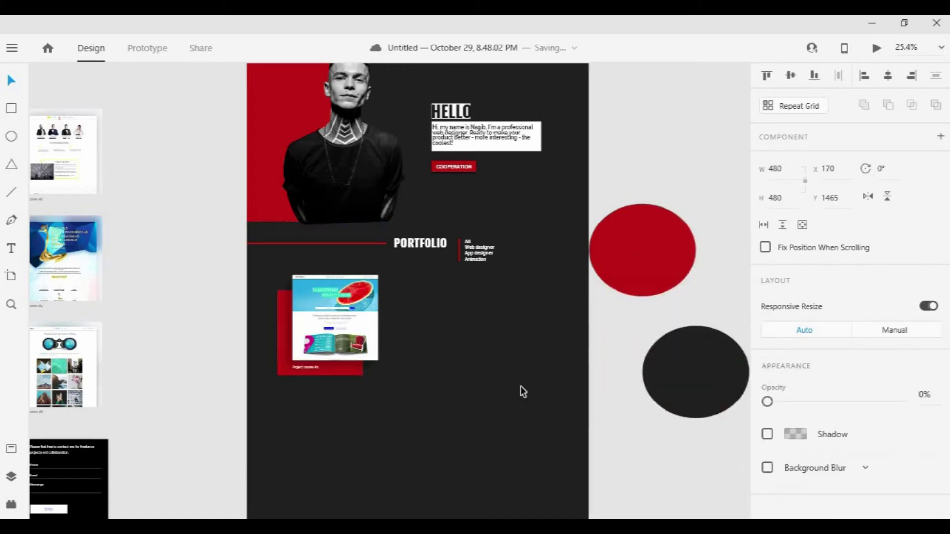
# Move the team-page project card onto the artboard, to the right of the watermelon screenshot, at X 1183, Y 1354.
pyautogui.scroll(-3, 448, 376)
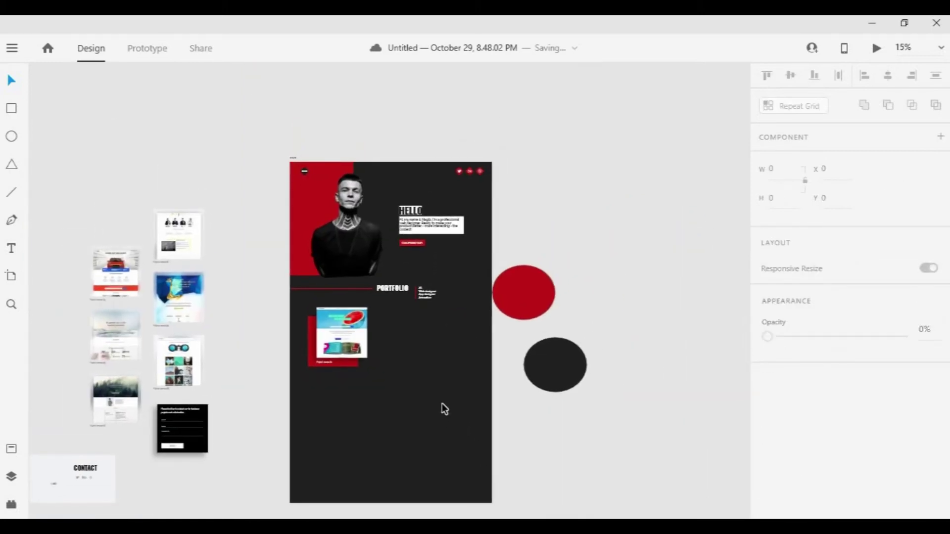
pyautogui.moveTo(179, 241); pyautogui.dragTo(469, 315)
pyautogui.scroll(1, 411, 337)
pyautogui.scroll(3, 411, 336)
pyautogui.click(317, 323)
pyautogui.press('Right')
pyautogui.press('Right')
pyautogui.press('Right')
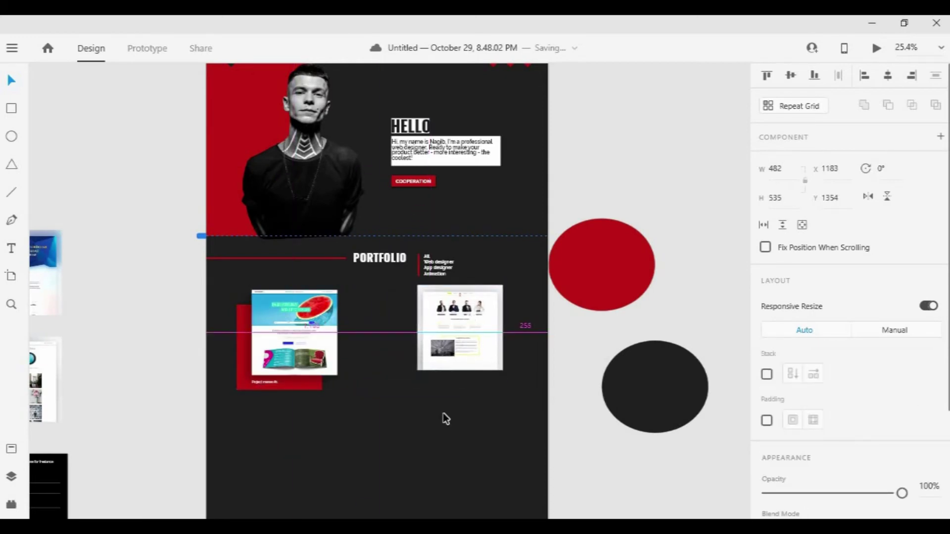
pyautogui.click(444, 417)
# Line up the team-page card with the top of the watermelon screenshot, at X 1170, Y 1382.
pyautogui.scroll(-2, 441, 420)
pyautogui.click(350, 345)
pyautogui.keyDown('shift'); pyautogui.click(435, 348); pyautogui.keyUp('shift')
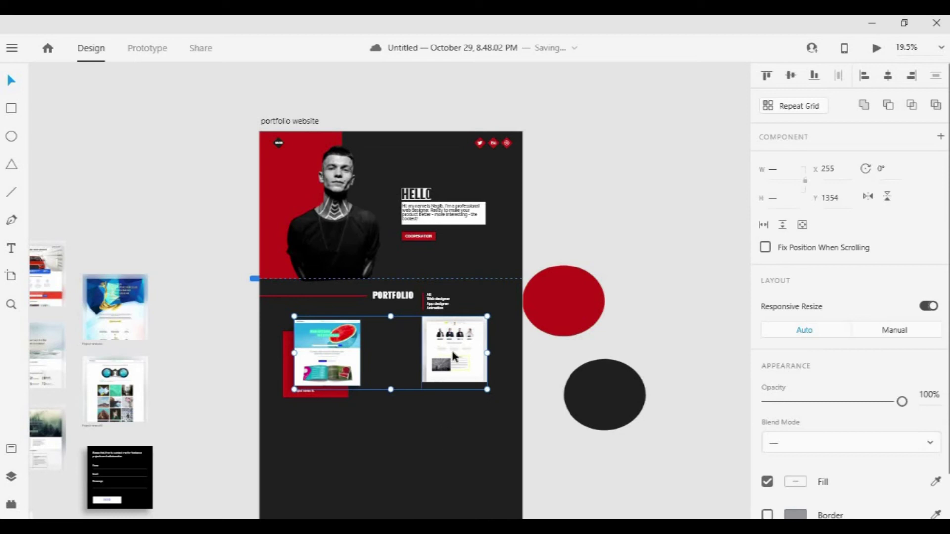
pyautogui.click(450, 442)
pyautogui.click(448, 356)
pyautogui.moveTo(453, 353); pyautogui.dragTo(456, 355)
pyautogui.press('Right')
pyautogui.press('Right')
pyautogui.press('Right')
pyautogui.press('Right')
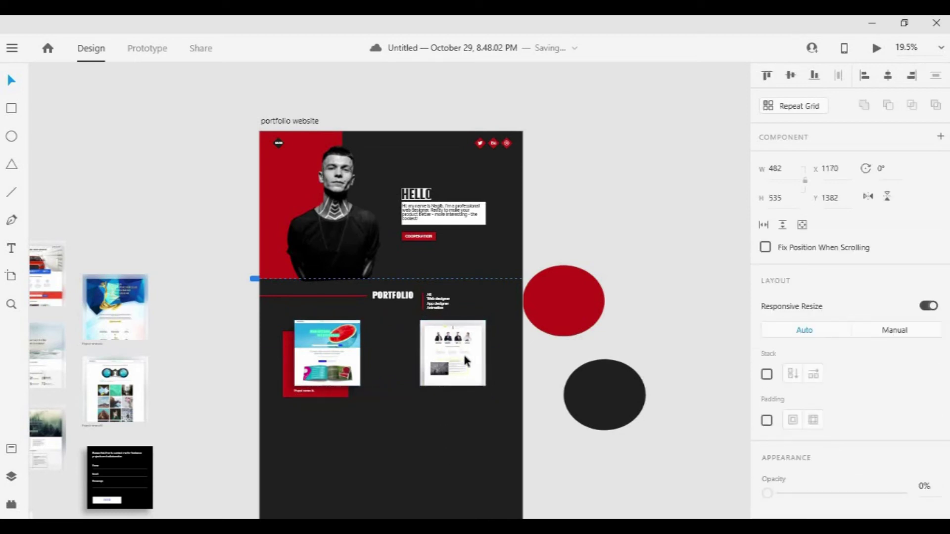
pyautogui.moveTo(465, 356); pyautogui.dragTo(465, 357)
pyautogui.click(353, 403)
# Fill the project name caption under the team-page screenshot with white.
pyautogui.click(446, 376)
pyautogui.scroll(4, 460, 372)
pyautogui.scroll(3, 460, 376)
pyautogui.click(350, 439)
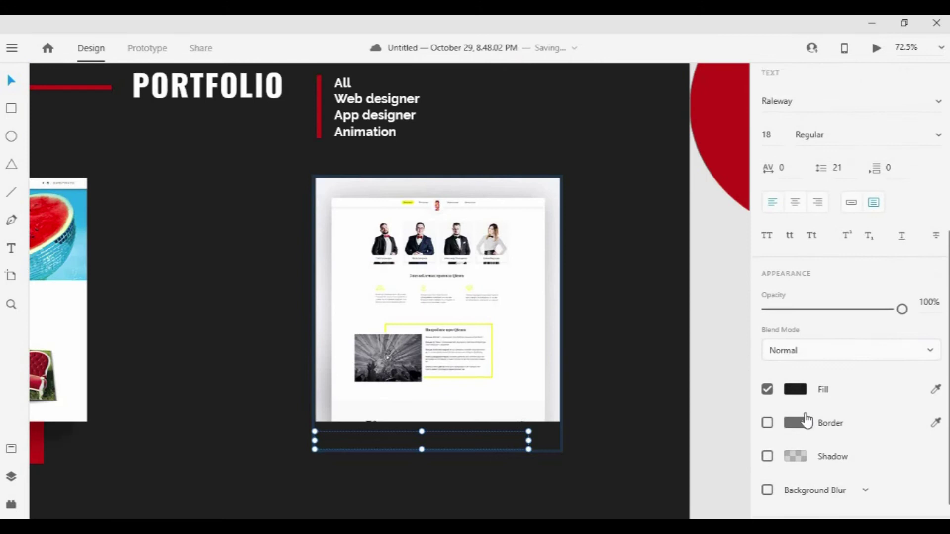
pyautogui.scroll(-1, 806, 422)
pyautogui.click(795, 363)
pyautogui.click(528, 429)
# Set the watermelon screenshot and the red square behind it to 500 px wide and 500 px high.
pyautogui.scroll(-3, 527, 425)
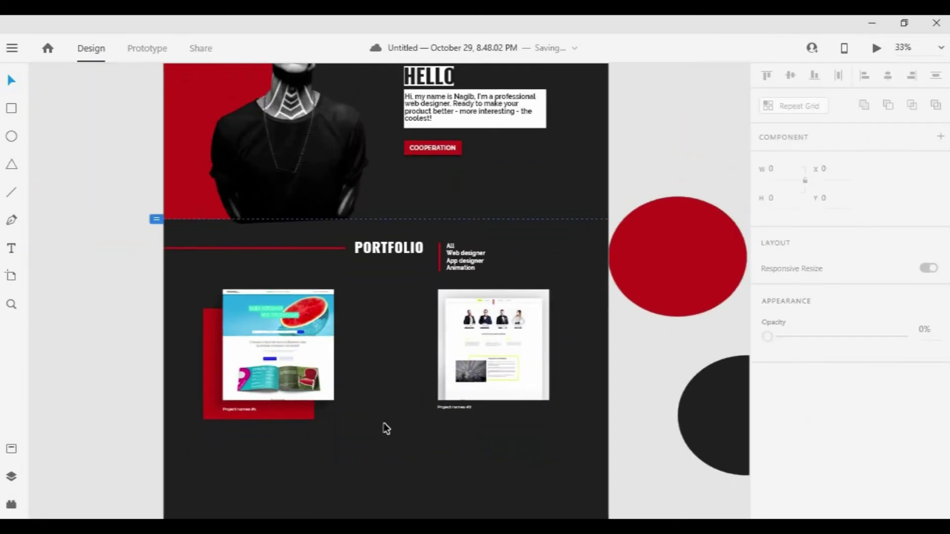
pyautogui.click(332, 397)
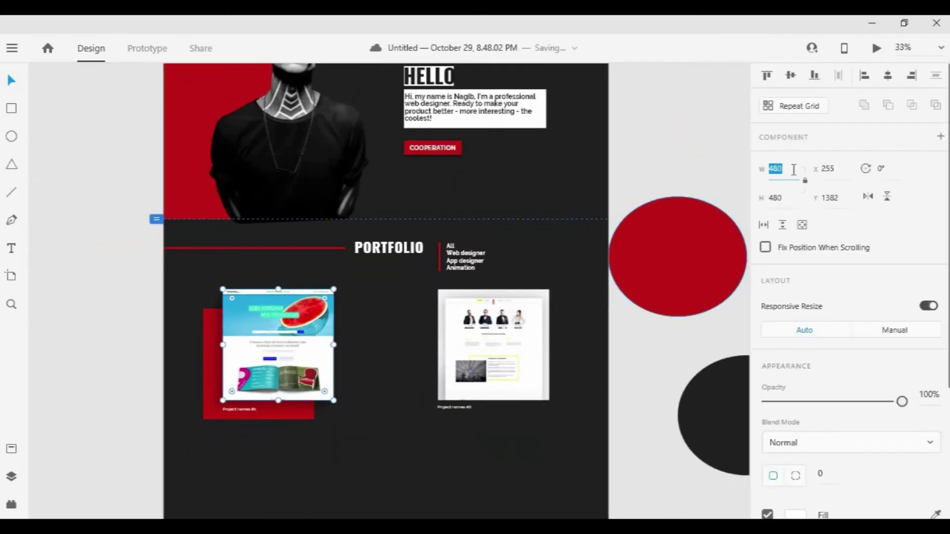
pyautogui.click(794, 169)
pyautogui.write('500')
pyautogui.press('Return')
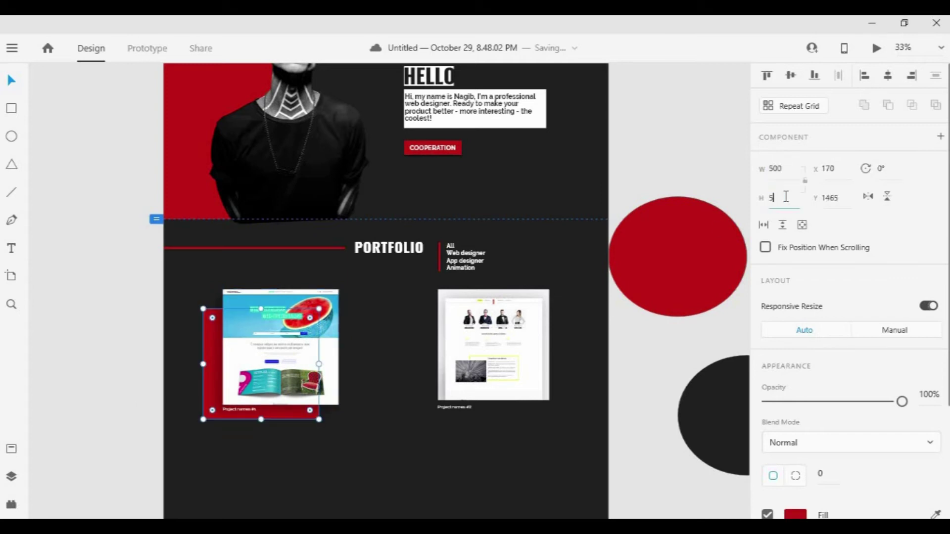
pyautogui.click(440, 441)
pyautogui.scroll(-3, 438, 438)
# Enlarge the team-page card proportionally to about 660 by 733 px.
pyautogui.click(426, 379)
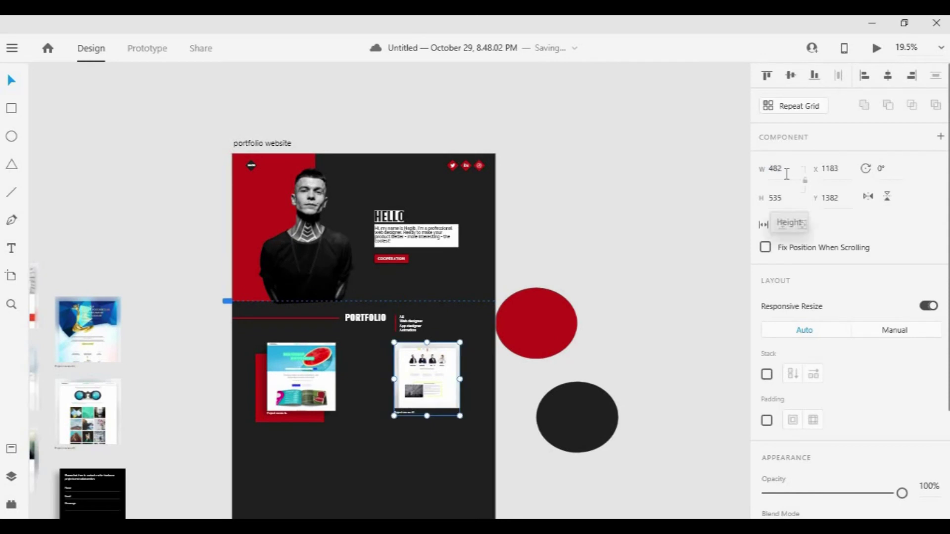
pyautogui.click(386, 453)
pyautogui.scroll(-3, 385, 451)
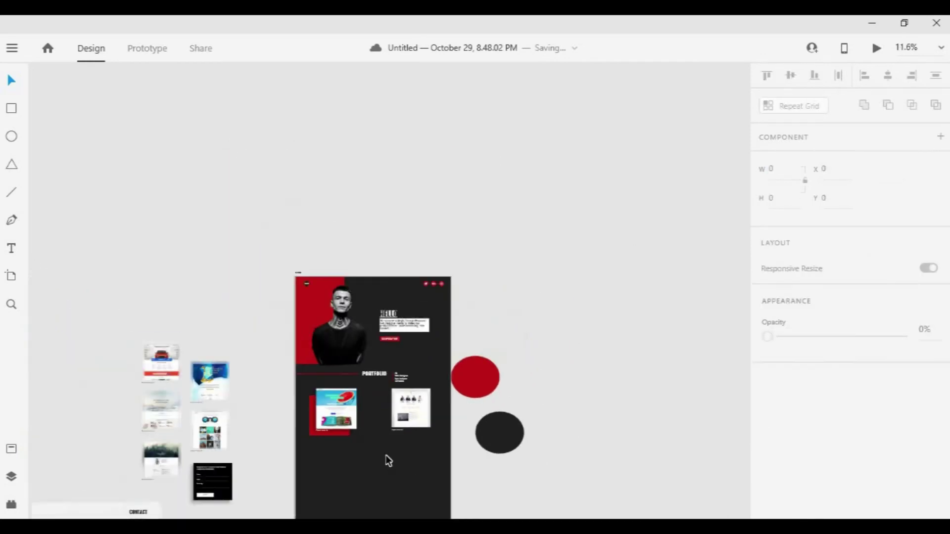
pyautogui.scroll(4, 385, 451)
pyautogui.moveTo(390, 480); pyautogui.dragTo(388, 459)
pyautogui.moveTo(461, 359)
pyautogui.mouseDown()
pyautogui.moveTo(443, 367)
pyautogui.moveTo(478, 408)
pyautogui.moveTo(451, 360)
pyautogui.mouseUp()
pyautogui.press('Escape')
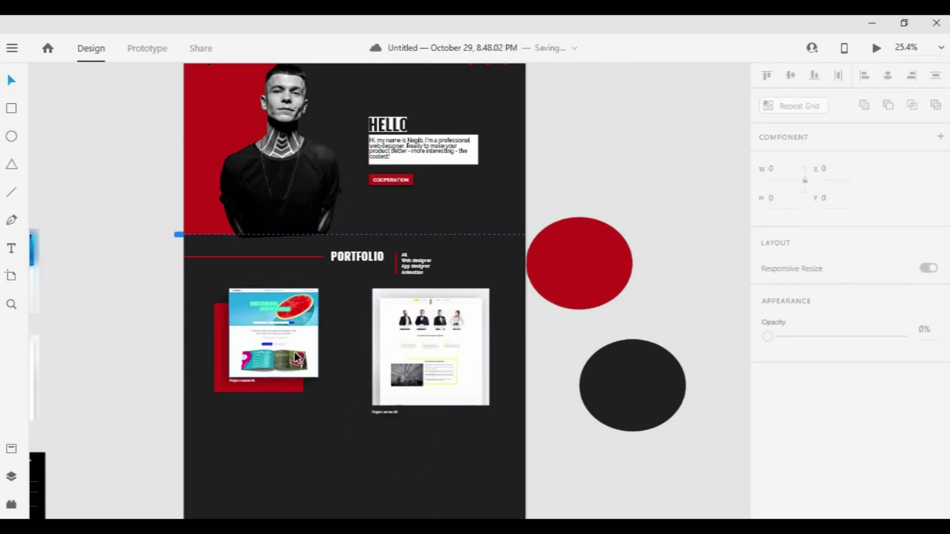
# Enlarge the watermelon screenshot and the red square behind it to about 666 by 666 px, keeping the square offset behind the image.
pyautogui.click(317, 375)
pyautogui.moveTo(318, 377); pyautogui.dragTo(333, 393)
pyautogui.moveTo(297, 366); pyautogui.dragTo(306, 366)
pyautogui.moveTo(218, 369); pyautogui.dragTo(245, 405)
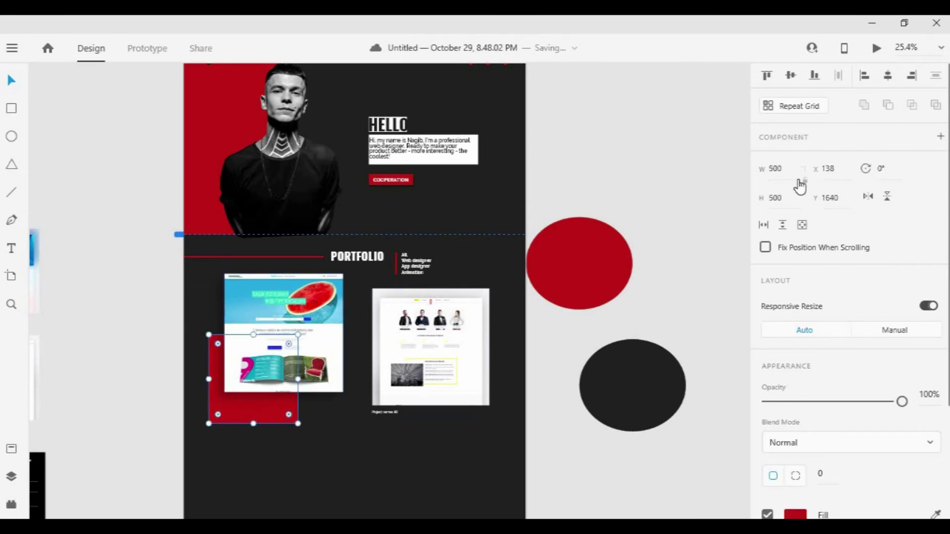
pyautogui.press('Return')
pyautogui.moveTo(303, 424); pyautogui.dragTo(304, 376)
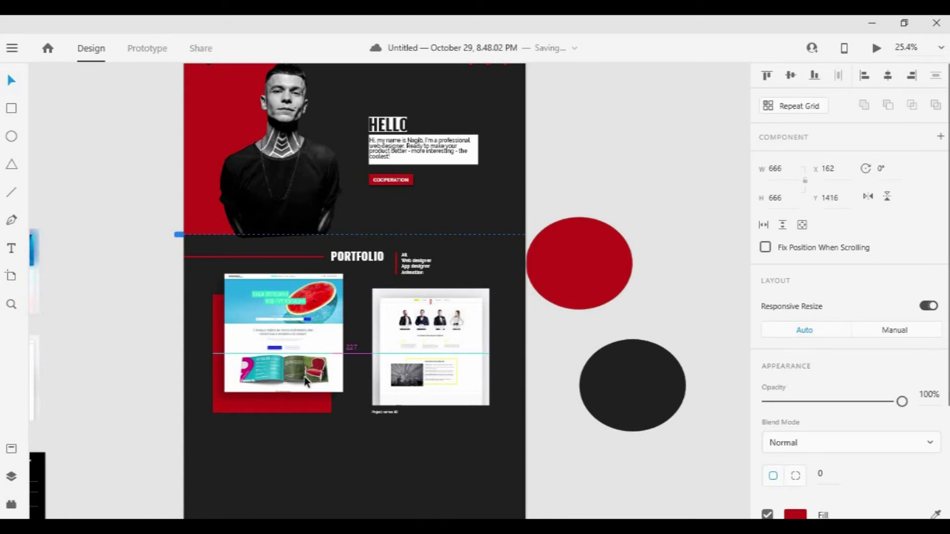
# Shift the team-page card slightly down and right, and offset the red square further down and left behind the watermelon screenshot.
pyautogui.click(426, 340)
pyautogui.moveTo(426, 339); pyautogui.dragTo(433, 356)
pyautogui.moveTo(229, 356); pyautogui.dragTo(211, 376)
# Set the artboard's height to about 3243 px.
pyautogui.click(340, 462)
pyautogui.scroll(-1, 340, 462)
pyautogui.scroll(-4, 349, 396)
pyautogui.scroll(4, 346, 382)
pyautogui.moveTo(329, 390); pyautogui.dragTo(340, 380)
pyautogui.scroll(-4, 342, 383)
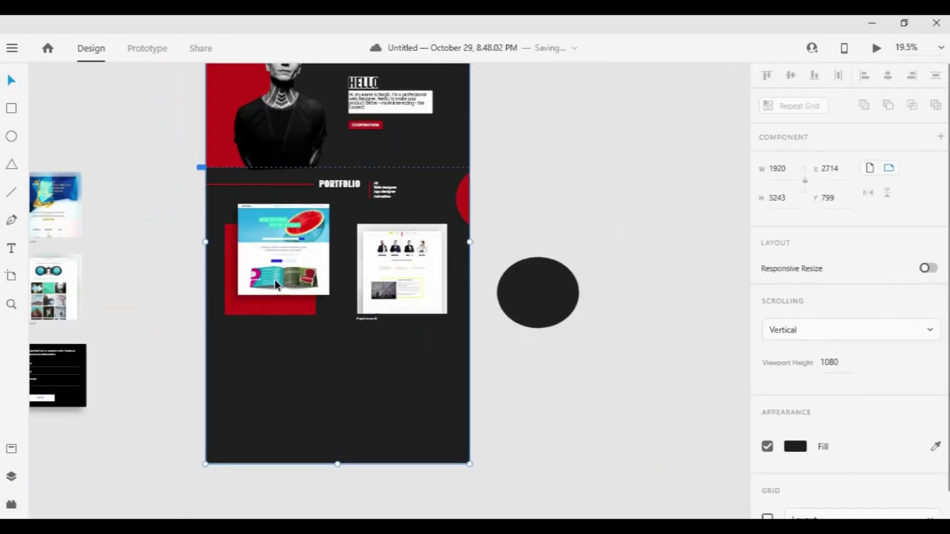
# Place the first project's caption at X 231, Y 2054 below the watermelon screenshot and the red square at X 140, Y 1445.
pyautogui.scroll(5, 275, 279)
pyautogui.click(228, 317)
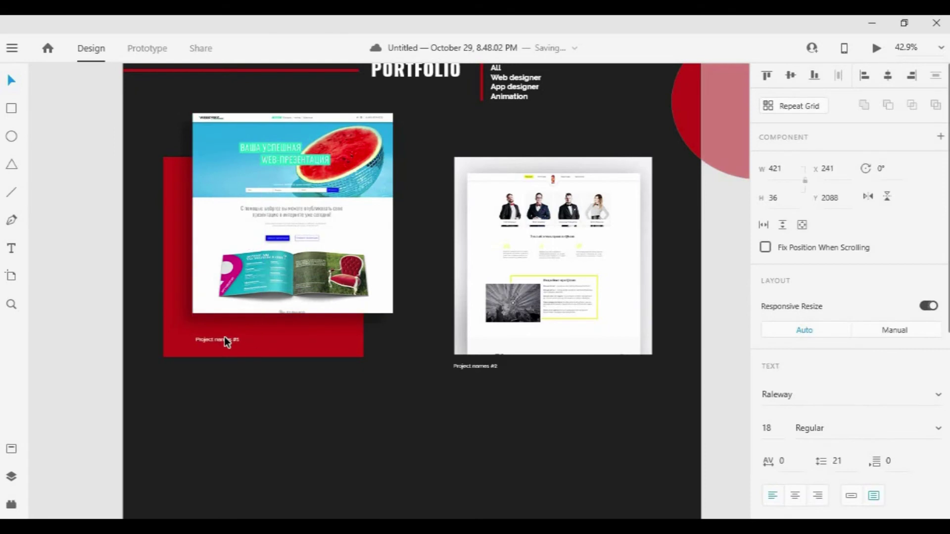
pyautogui.moveTo(224, 335); pyautogui.dragTo(222, 330)
pyautogui.click(344, 343)
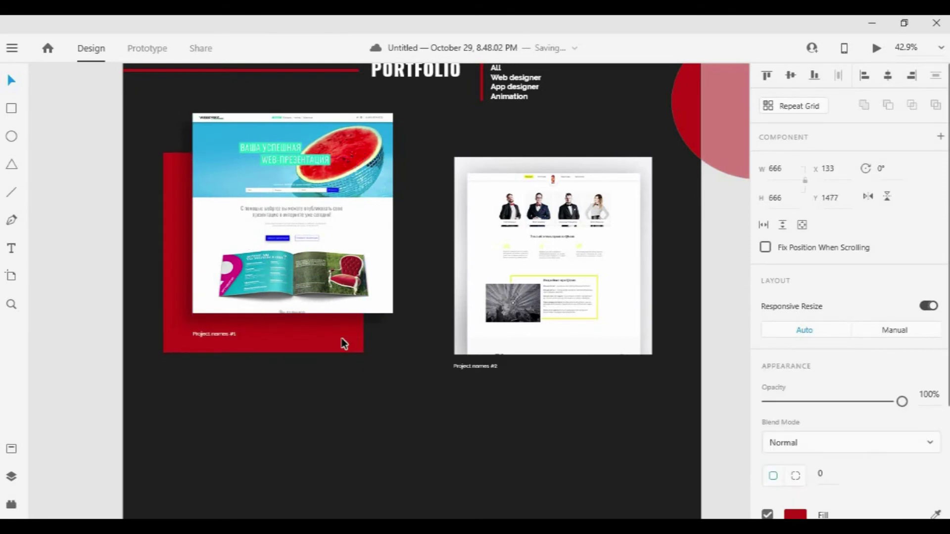
pyautogui.click(225, 336)
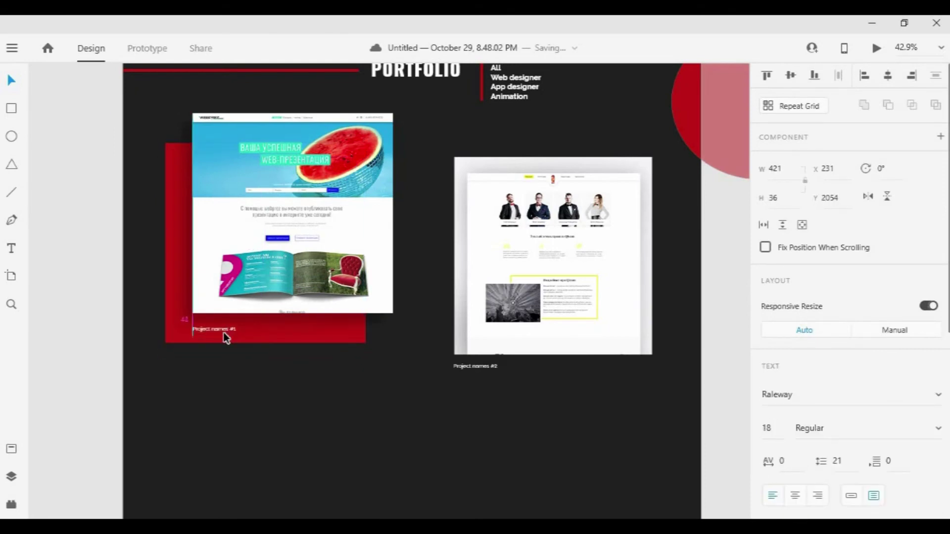
# Move the team-page card up beside the watermelon screenshot, to X 1087, Y 1412.
pyautogui.click(501, 397)
pyautogui.click(553, 308)
pyautogui.press('Up')
pyautogui.press('Up')
pyautogui.press('Up')
pyautogui.press('Up')
pyautogui.press('Up')
pyautogui.press('Up')
pyautogui.press('Up')
pyautogui.press('Up')
pyautogui.press('Up')
pyautogui.press('Up')
pyautogui.press('Up')
pyautogui.press('Up')
pyautogui.press('Up')
pyautogui.press('Up')
pyautogui.press('Up')
pyautogui.press('Up')
pyautogui.press('Up')
pyautogui.press('Up')
pyautogui.press('Up')
pyautogui.press('Up')
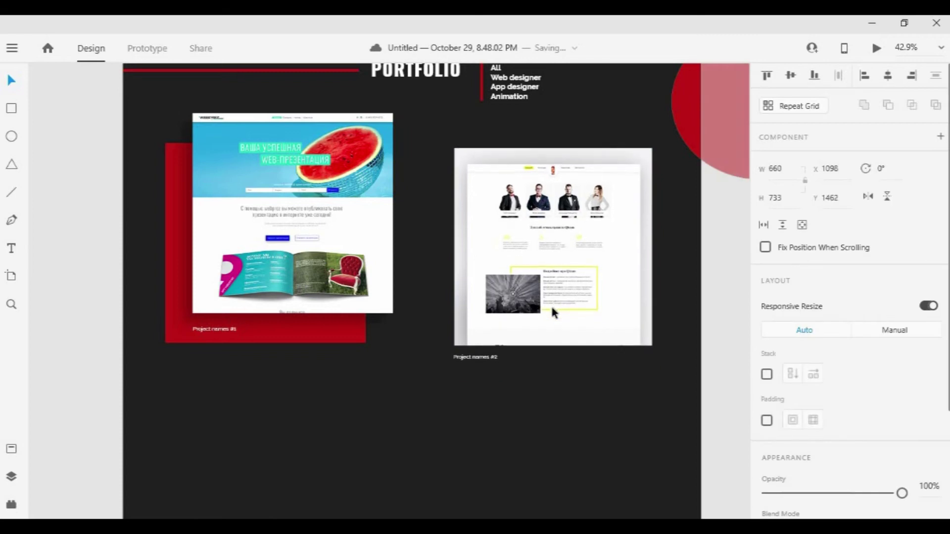
pyautogui.moveTo(550, 305); pyautogui.dragTo(548, 283)
pyautogui.click(180, 262)
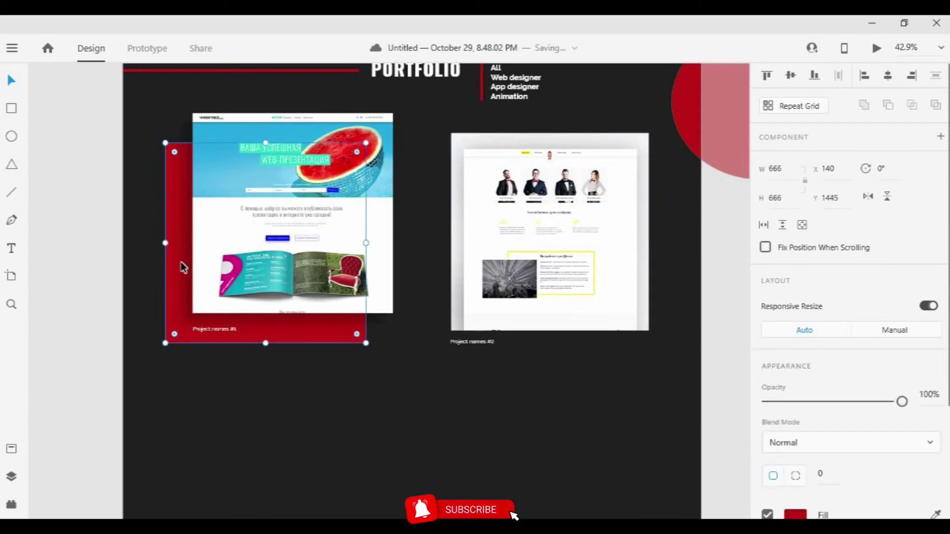
pyautogui.click(250, 252)
pyautogui.click(390, 427)
pyautogui.scroll(-3, 391, 426)
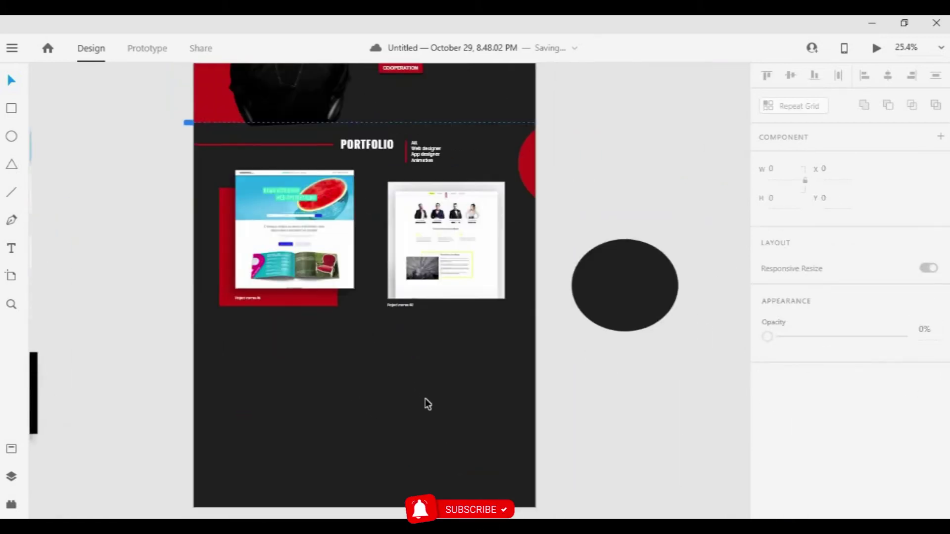
# Move the blue award card onto the artboard below the team-page card and enlarge it to roughly that card's width.
pyautogui.scroll(-2, 428, 405)
pyautogui.moveTo(155, 219); pyautogui.dragTo(491, 371)
pyautogui.click(500, 247)
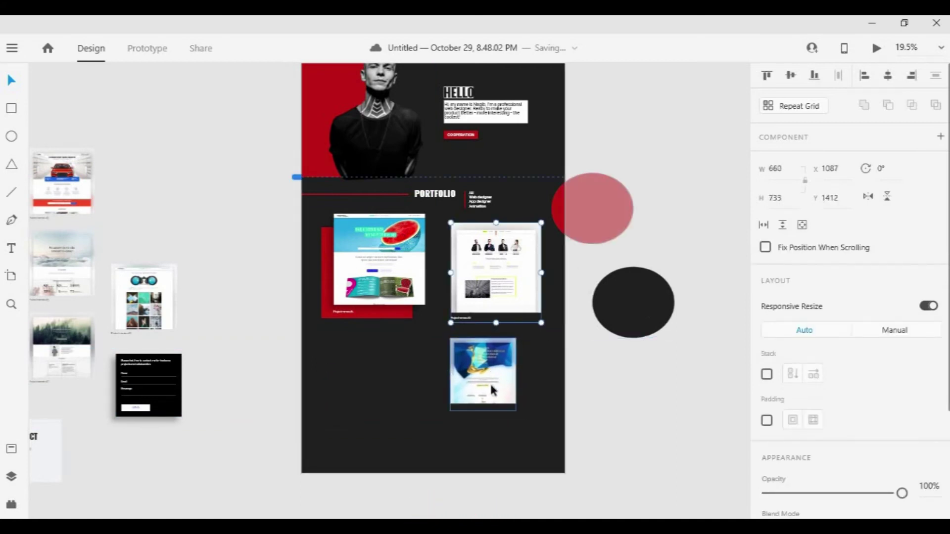
pyautogui.moveTo(515, 412); pyautogui.dragTo(537, 426)
pyautogui.moveTo(495, 381); pyautogui.dragTo(468, 301)
# Fill the project name caption under the blue award screenshot with white.
pyautogui.scroll(5, 505, 402)
pyautogui.doubleClick(319, 400)
pyautogui.scroll(-4, 812, 396)
pyautogui.click(798, 462)
pyautogui.click(421, 453)
# Move the red ellipse off the artboard, to X 5007, Y 1870.
pyautogui.scroll(-4, 420, 452)
pyautogui.moveTo(299, 377); pyautogui.dragTo(353, 386)
pyautogui.scroll(-3, 349, 383)
pyautogui.moveTo(528, 195); pyautogui.dragTo(589, 200)
# Move the forest project card onto the artboard, below the watermelon screenshot.
pyautogui.scroll(-5, 549, 386)
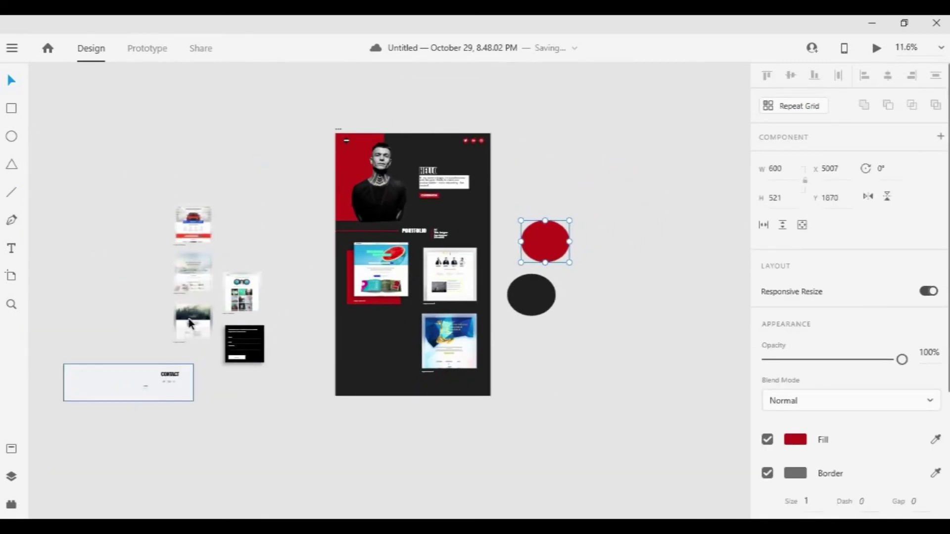
pyautogui.scroll(5, 194, 289)
pyautogui.moveTo(345, 187); pyautogui.dragTo(314, 172)
pyautogui.moveTo(187, 315); pyautogui.dragTo(156, 299)
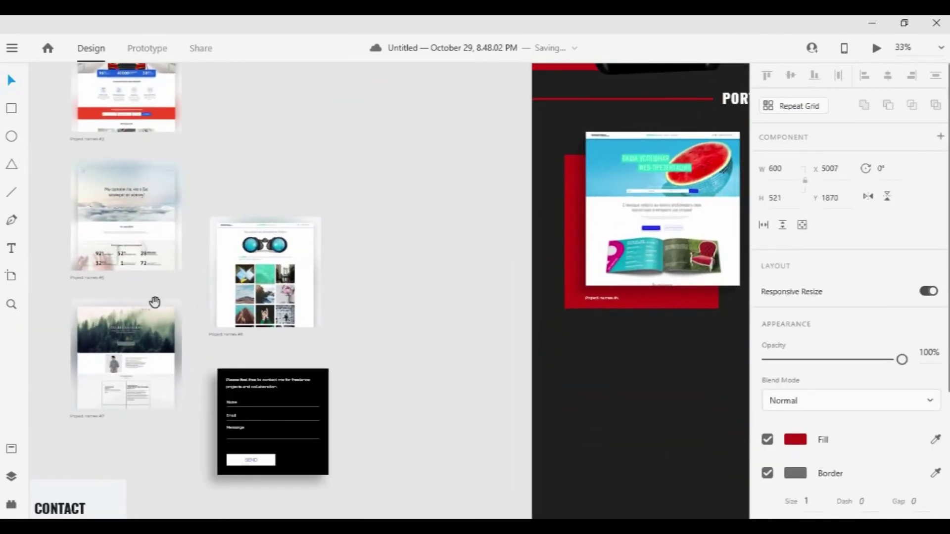
pyautogui.moveTo(237, 215); pyautogui.dragTo(230, 199)
pyautogui.moveTo(98, 320); pyautogui.dragTo(605, 419)
pyautogui.moveTo(627, 437); pyautogui.dragTo(372, 277)
# Enlarge the forest card to about 690 by 765 px and place it level with the award card, at X 142, Y 2226.
pyautogui.moveTo(442, 352); pyautogui.dragTo(469, 372)
pyautogui.moveTo(375, 290); pyautogui.dragTo(399, 284)
pyautogui.moveTo(473, 188); pyautogui.dragTo(477, 183)
pyautogui.moveTo(412, 278); pyautogui.dragTo(409, 280)
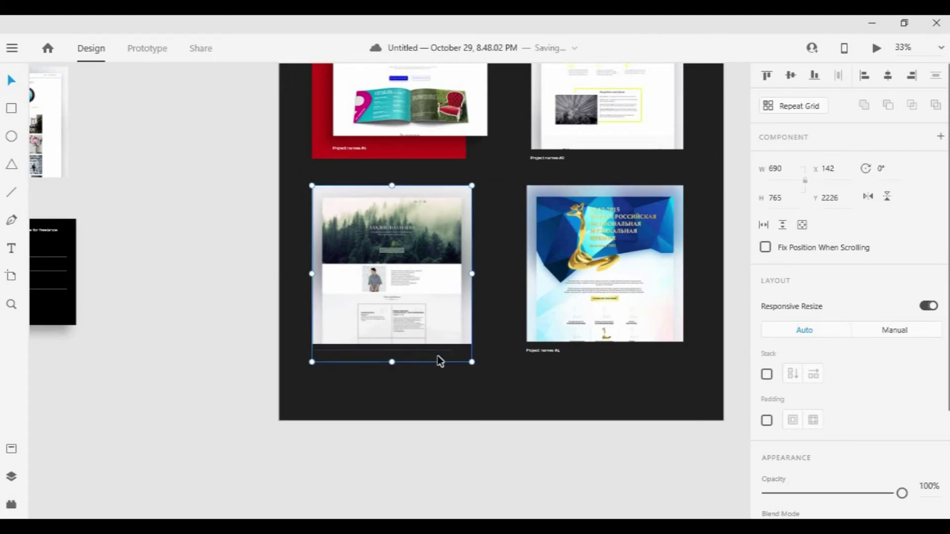
# Fill the project name caption under the forest screenshot with white.
pyautogui.click(584, 321)
pyautogui.scroll(-3, 817, 431)
pyautogui.click(795, 429)
pyautogui.moveTo(619, 392); pyautogui.dragTo(558, 307)
pyautogui.click(497, 319)
pyautogui.scroll(-3, 462, 323)
pyautogui.scroll(-2, 578, 428)
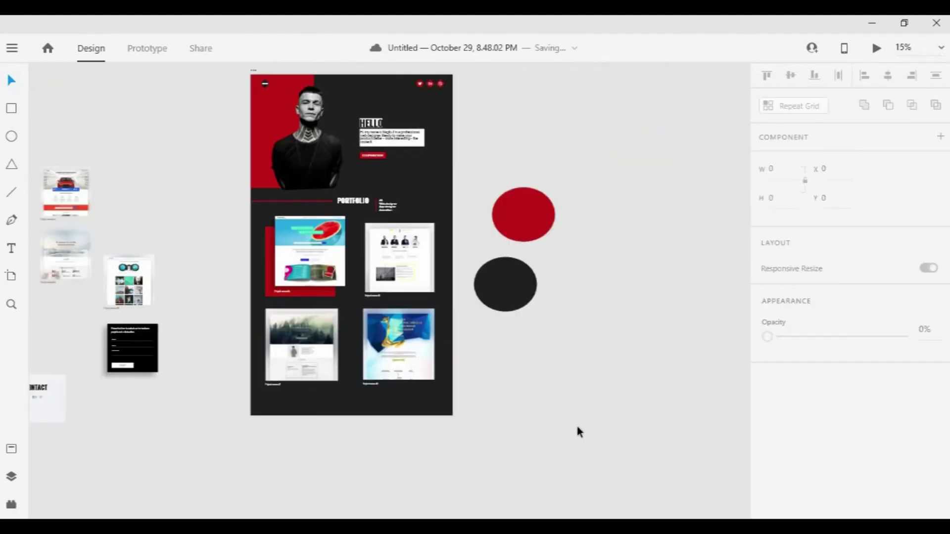
pyautogui.hscroll(-3, 536, 393)
# Group the watermelon screenshot with its red square and caption.
pyautogui.scroll(4, 539, 364)
pyautogui.moveTo(206, 159); pyautogui.dragTo(634, 399)
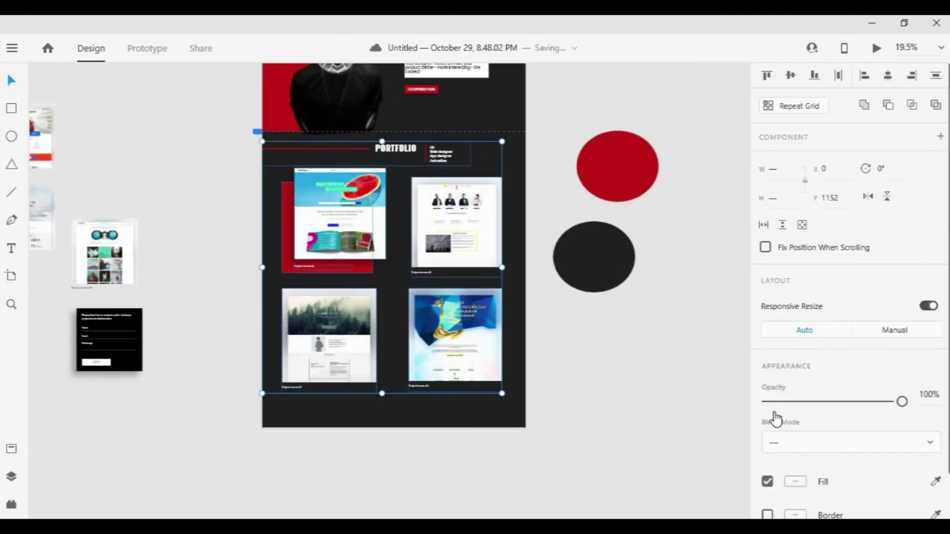
pyautogui.scroll(3, 317, 247)
pyautogui.click(297, 312)
pyautogui.rightClick(297, 312)
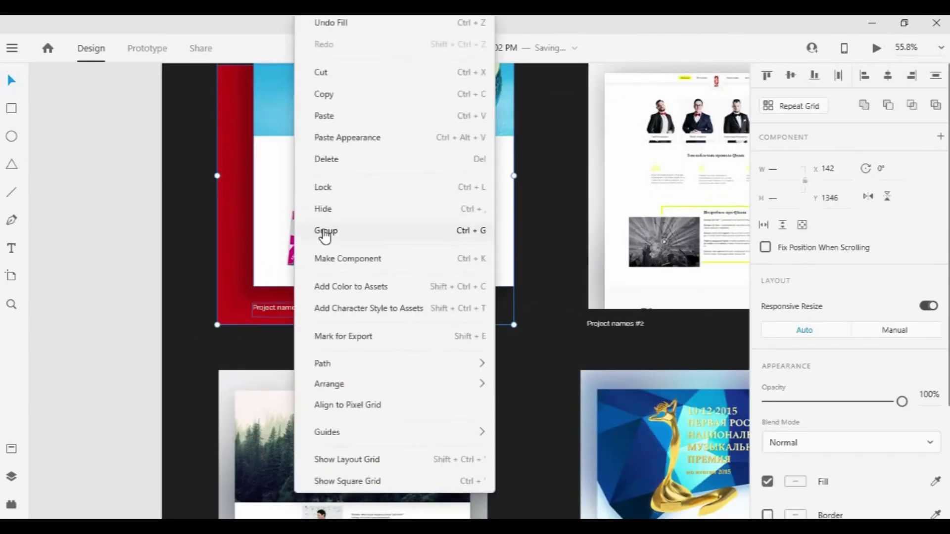
pyautogui.click(325, 231)
pyautogui.click(170, 276)
# Group the watermelon card and the team-page card as one row.
pyautogui.scroll(-4, 170, 276)
pyautogui.click(396, 232)
pyautogui.keyDown('shift'); pyautogui.click(297, 233); pyautogui.keyUp('shift')
pyautogui.rightClick(255, 233)
pyautogui.click(280, 236)
# Group the forest card and the blue award card as one row.
pyautogui.click(275, 353)
pyautogui.keyDown('shift'); pyautogui.click(391, 356); pyautogui.keyUp('shift')
pyautogui.rightClick(395, 357)
pyautogui.click(427, 232)
# Group both rows of project cards together with the PORTFOLIO heading.
pyautogui.keyDown('shift'); pyautogui.click(396, 233); pyautogui.keyUp('shift')
pyautogui.keyDown('shift'); pyautogui.click(343, 139); pyautogui.keyUp('shift')
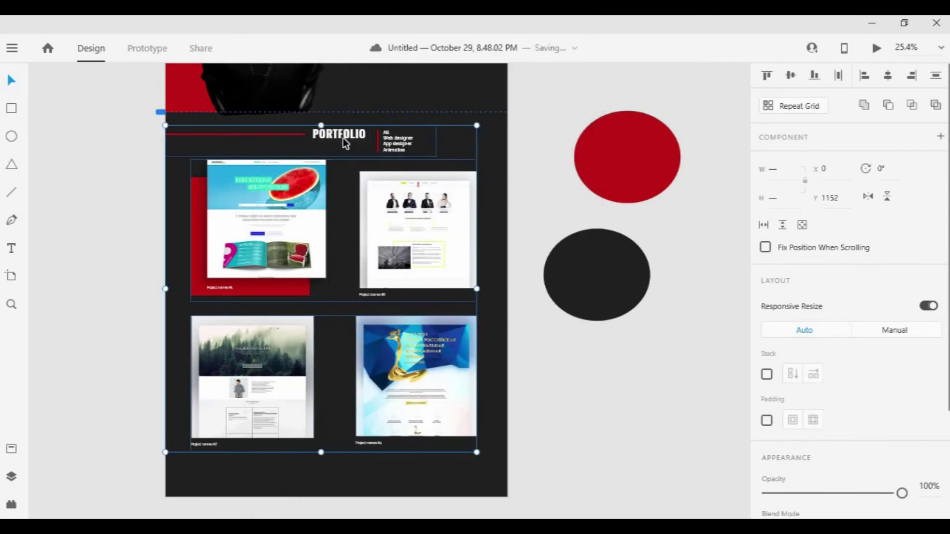
pyautogui.rightClick(346, 144)
pyautogui.click(386, 238)
# Delete the three unused project cards beside the artboard.
pyautogui.scroll(-4, 599, 396)
pyautogui.moveTo(90, 179); pyautogui.dragTo(218, 266)
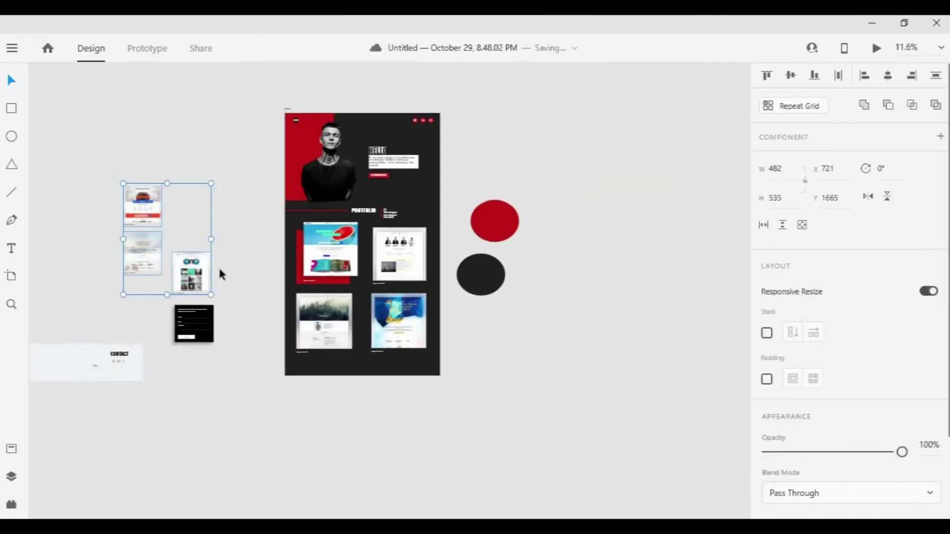
pyautogui.press('Delete')
# Extend the artboard's height to about 3310 px.
pyautogui.hscroll(1, 549, 319)
pyautogui.click(340, 354)
pyautogui.moveTo(332, 355)
pyautogui.mouseDown()
pyautogui.moveTo(333, 256)
pyautogui.moveTo(332, 360)
pyautogui.mouseUp()
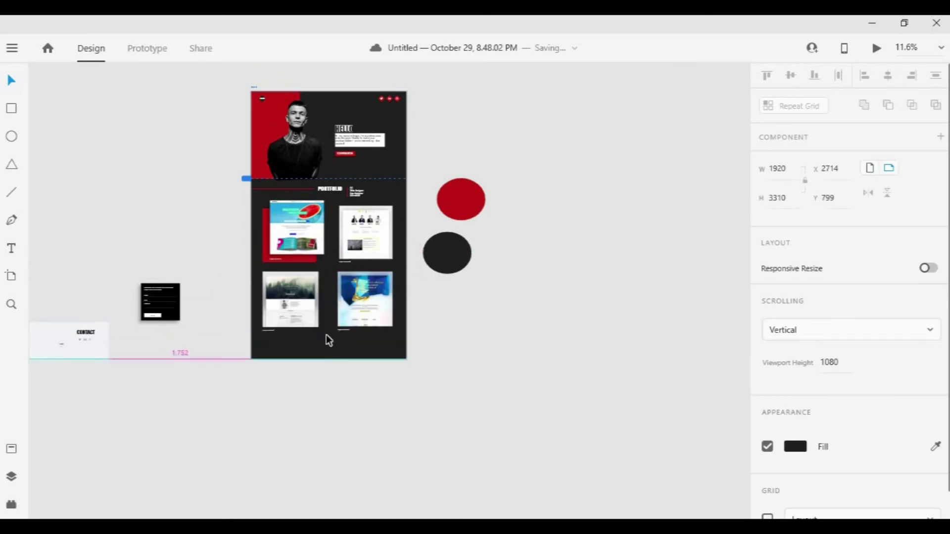
pyautogui.scroll(-3, 285, 242)
# Ungroup the whole PORTFOLIO section and its upper row of project cards.
pyautogui.scroll(7, 285, 241)
pyautogui.moveTo(322, 280); pyautogui.dragTo(261, 339)
pyautogui.rightClick(259, 262)
pyautogui.click(269, 270)
pyautogui.click(246, 280)
pyautogui.rightClick(246, 280)
pyautogui.click(283, 315)
pyautogui.click(64, 243)
# Shrink the watermelon card to about 566 by 571 px and the team-page card to about 514 by 571 px, both at Y 1370.
pyautogui.scroll(-2, 79, 258)
pyautogui.click(237, 282)
pyautogui.moveTo(274, 336); pyautogui.dragTo(333, 287)
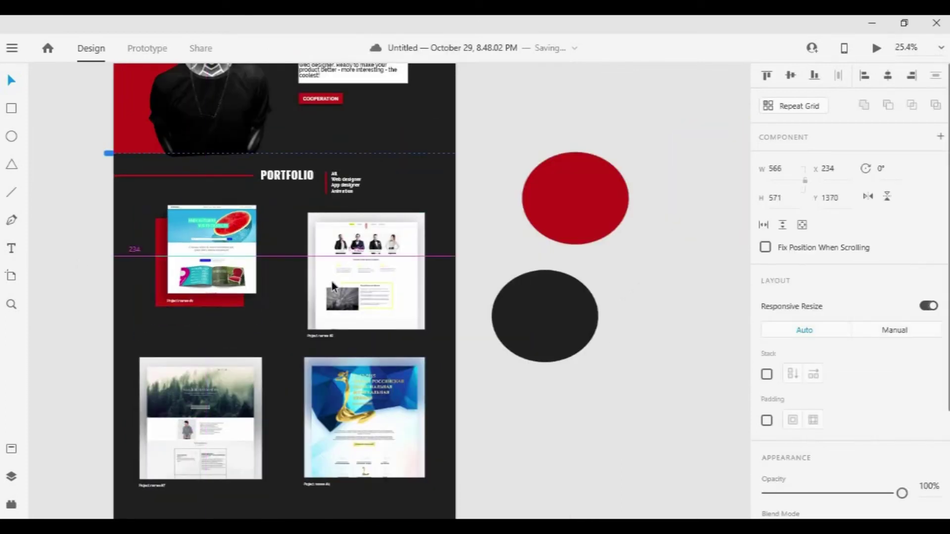
pyautogui.moveTo(426, 345); pyautogui.dragTo(414, 329)
pyautogui.moveTo(359, 265)
pyautogui.mouseDown()
pyautogui.moveTo(367, 254)
pyautogui.moveTo(353, 261)
pyautogui.mouseUp()
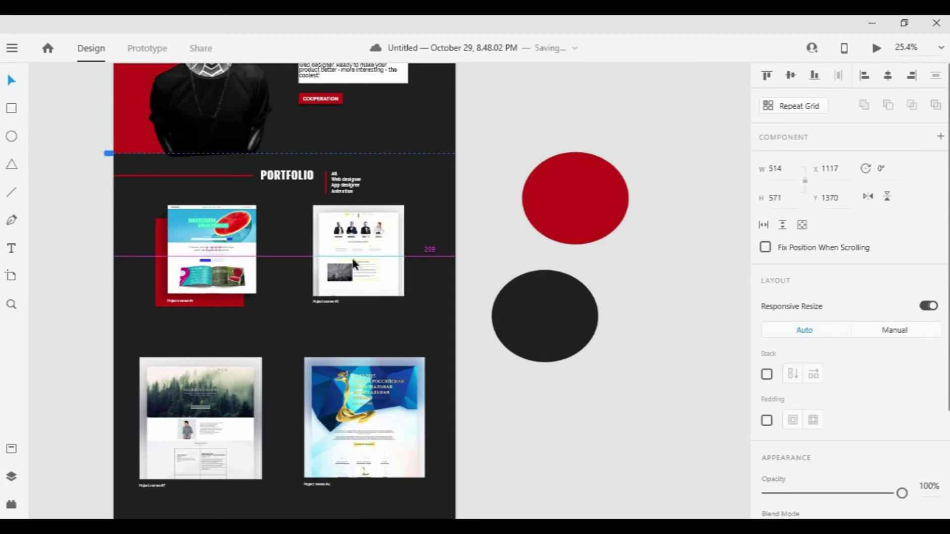
# Move the row with the forest and award cards up under the first row and shrink it to about 531 px high.
pyautogui.moveTo(375, 337); pyautogui.dragTo(211, 421)
pyautogui.moveTo(211, 421); pyautogui.dragTo(213, 395)
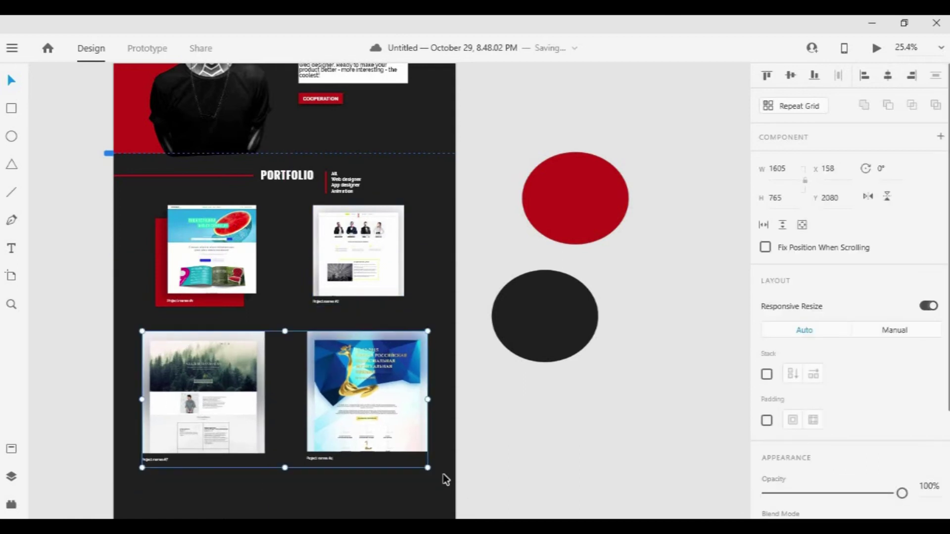
pyautogui.moveTo(428, 468); pyautogui.dragTo(404, 456)
pyautogui.moveTo(354, 394); pyautogui.dragTo(352, 377)
pyautogui.click(305, 476)
pyautogui.click(318, 411)
pyautogui.moveTo(404, 439); pyautogui.dragTo(342, 398)
# Ungroup the lower row, placing the forest card at X 320, Y 2033 and the award card below the team-page card.
pyautogui.rightClick(217, 388)
pyautogui.click(250, 252)
pyautogui.click(268, 462)
pyautogui.moveTo(250, 390); pyautogui.dragTo(235, 391)
pyautogui.moveTo(353, 388); pyautogui.dragTo(354, 387)
pyautogui.click(218, 377)
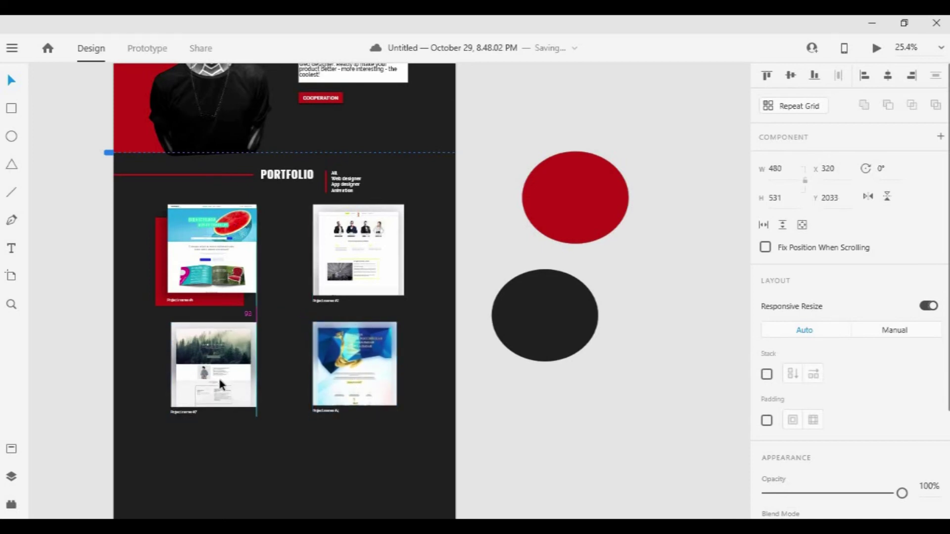
# Shrink the watermelon card and the team-page card slightly to match the cards in the lower row.
pyautogui.click(252, 289)
pyautogui.moveTo(255, 306); pyautogui.dragTo(252, 301)
pyautogui.click(335, 286)
pyautogui.moveTo(404, 306); pyautogui.dragTo(400, 301)
pyautogui.click(535, 406)
# Reduce the artboard's height to about 2093 px.
pyautogui.scroll(-5, 262, 353)
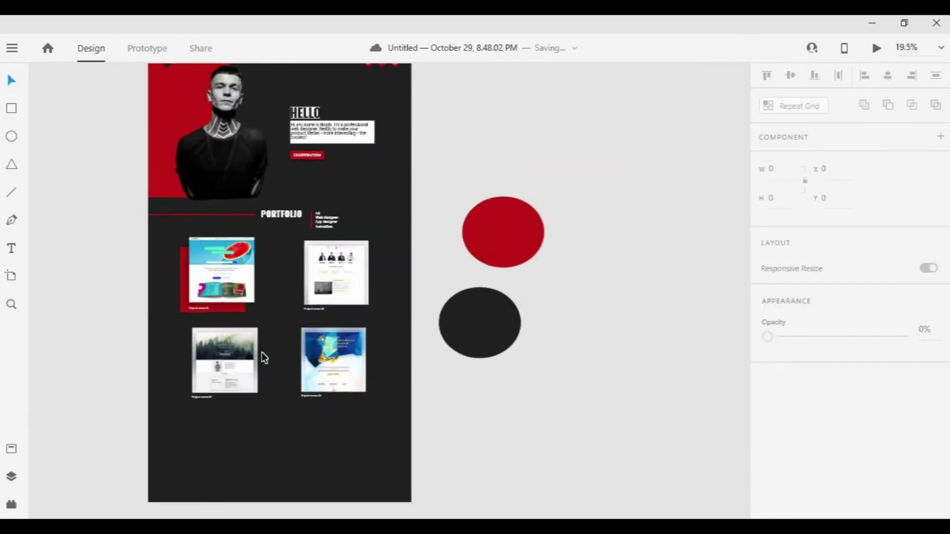
pyautogui.click(214, 217)
pyautogui.moveTo(270, 427); pyautogui.dragTo(269, 345)
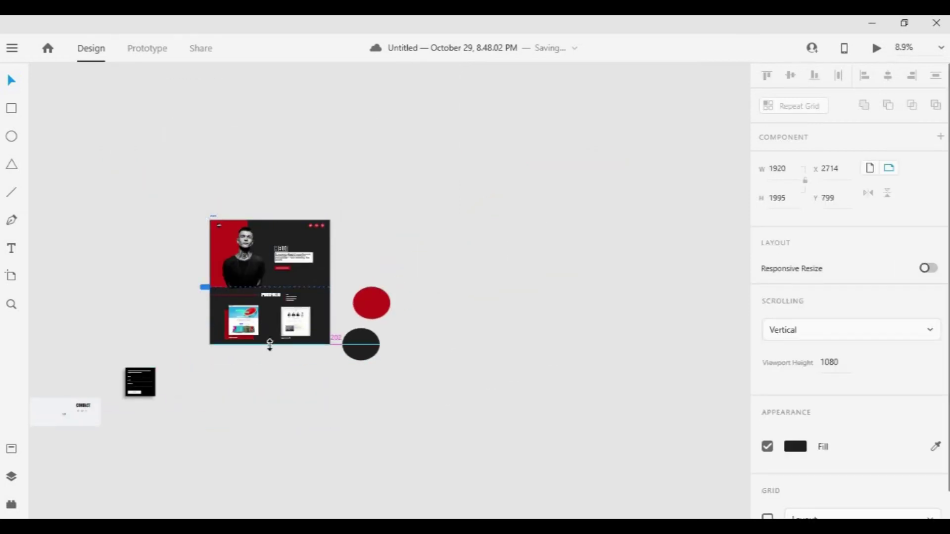
pyautogui.scroll(5, 262, 338)
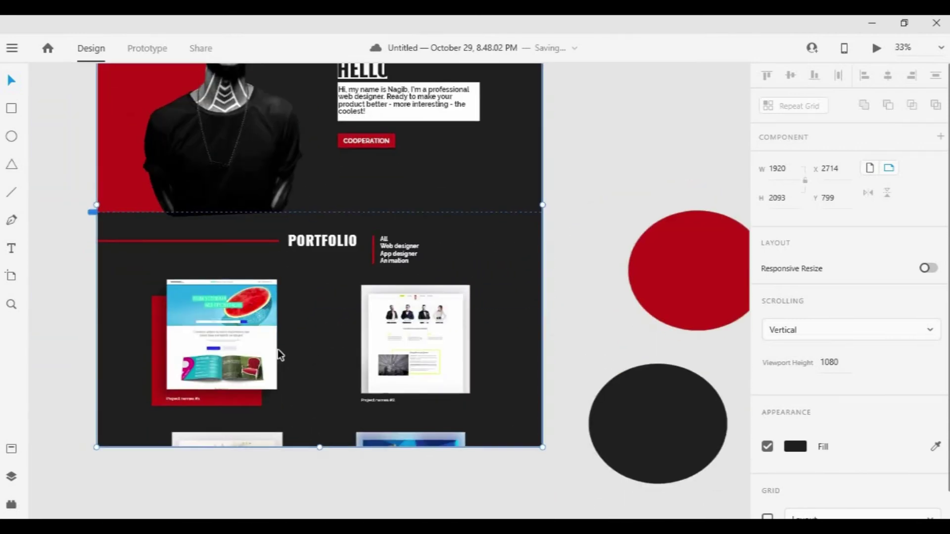
# Shrink the watermelon card to about 370 by 375 px and place it at about X 320, Y 1394.
pyautogui.click(280, 355)
pyautogui.moveTo(281, 403); pyautogui.dragTo(261, 372)
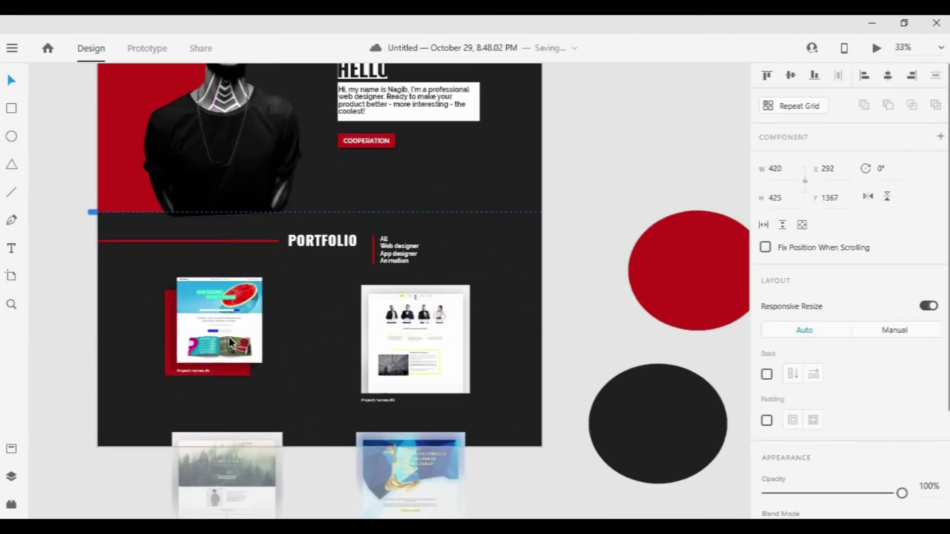
pyautogui.hotkey('ctrl', 'z')
pyautogui.moveTo(262, 393); pyautogui.dragTo(257, 389)
pyautogui.moveTo(219, 353)
pyautogui.mouseDown()
pyautogui.moveTo(218, 329)
pyautogui.moveTo(221, 344)
pyautogui.mouseUp()
# Shrink the team-page card slightly and align it with the watermelon card's row.
pyautogui.click(429, 335)
pyautogui.moveTo(470, 402); pyautogui.dragTo(455, 396)
pyautogui.moveTo(424, 347); pyautogui.dragTo(420, 333)
# Shrink the forest card and move the lower row closer to the first, with the award card at X 1157, Y 1881.
pyautogui.moveTo(426, 444); pyautogui.dragTo(427, 433)
pyautogui.scroll(-2, 460, 455)
pyautogui.moveTo(403, 404); pyautogui.dragTo(405, 386)
pyautogui.moveTo(272, 400); pyautogui.dragTo(269, 375)
pyautogui.moveTo(305, 440); pyautogui.dragTo(285, 406)
pyautogui.moveTo(266, 370); pyautogui.dragTo(284, 366)
pyautogui.moveTo(395, 371); pyautogui.dragTo(394, 369)
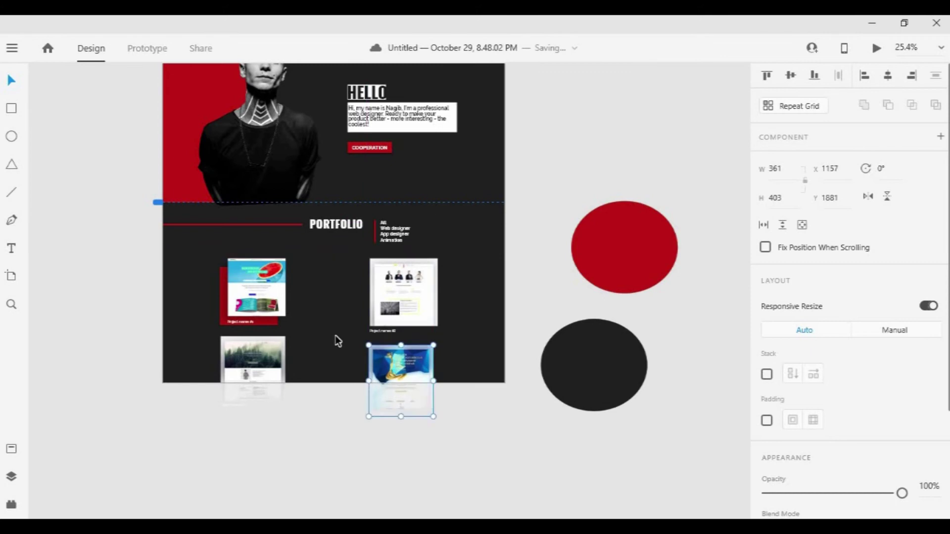
# Examine the spacing and alignment of the portfolio card grid.
pyautogui.click(337, 338)
pyautogui.scroll(-4, 338, 334)
pyautogui.scroll(6, 335, 332)
pyautogui.scroll(-5, 334, 331)
pyautogui.scroll(4, 335, 332)
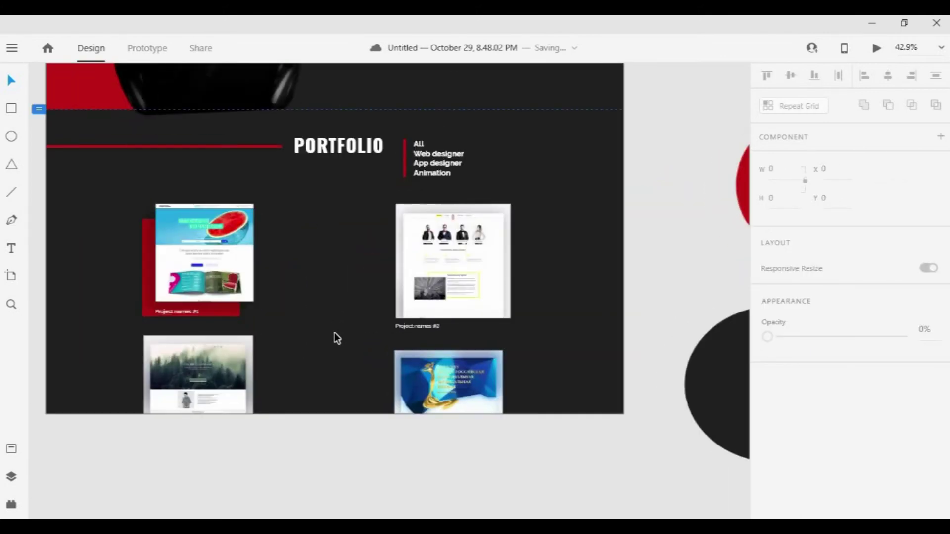
pyautogui.scroll(-4, 333, 333)
pyautogui.scroll(2, 321, 324)
pyautogui.scroll(2, 322, 324)
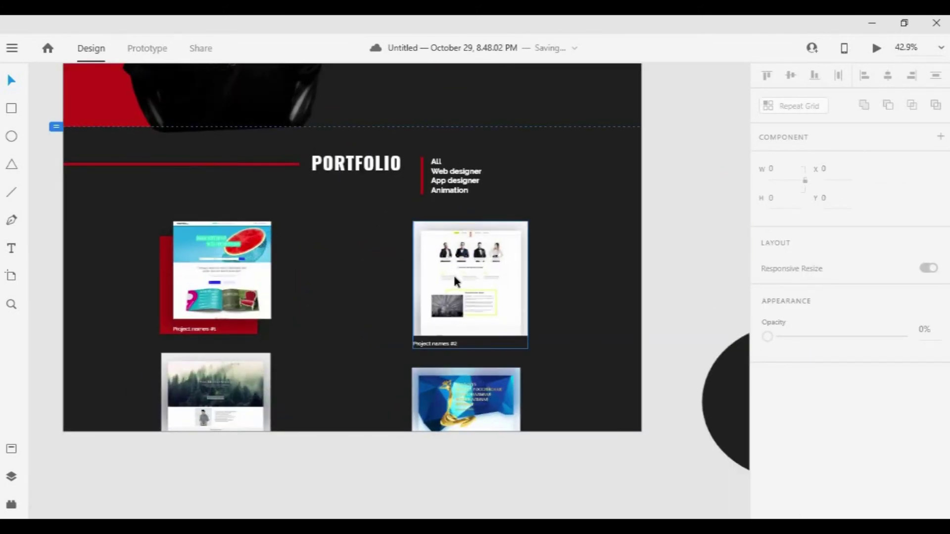
# Place a copy of the red palette circle over the artboard's right edge, beside the team-page card.
pyautogui.scroll(-4, 450, 275)
pyautogui.hscroll(-1, 422, 411)
pyautogui.moveTo(573, 258); pyautogui.dragTo(506, 259)
pyautogui.moveTo(555, 239); pyautogui.dragTo(644, 225)
pyautogui.moveTo(541, 330); pyautogui.dragTo(657, 355)
pyautogui.scroll(2, 473, 275)
# Copy the red circle to the artboard's left edge beside the forest card and make it smaller.
pyautogui.moveTo(451, 254); pyautogui.dragTo(73, 326)
pyautogui.moveTo(149, 380); pyautogui.dragTo(124, 360)
pyautogui.moveTo(106, 343); pyautogui.dragTo(125, 355)
pyautogui.click(251, 444)
# Set the artboard's height to 2160 px.
pyautogui.scroll(-2, 408, 415)
pyautogui.moveTo(502, 414); pyautogui.dragTo(500, 378)
pyautogui.scroll(3, 387, 328)
pyautogui.scroll(-3, 387, 327)
pyautogui.scroll(4, 387, 326)
pyautogui.scroll(-4, 495, 366)
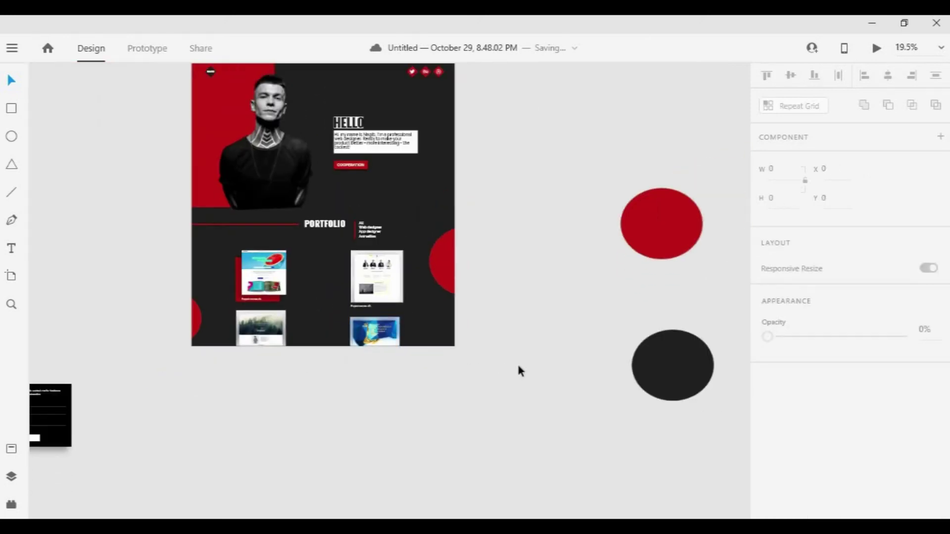
pyautogui.click(291, 183)
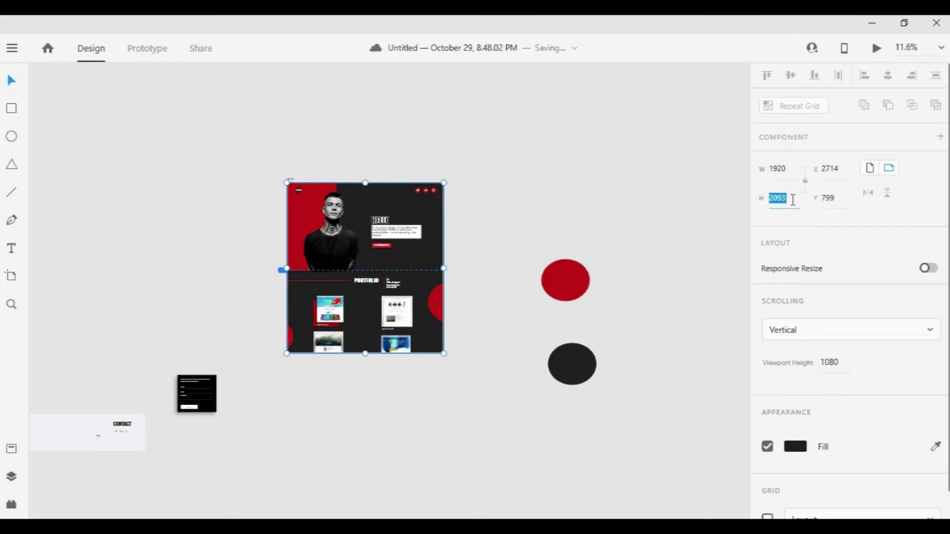
pyautogui.click(783, 202)
pyautogui.write('216')
pyautogui.press('Return')
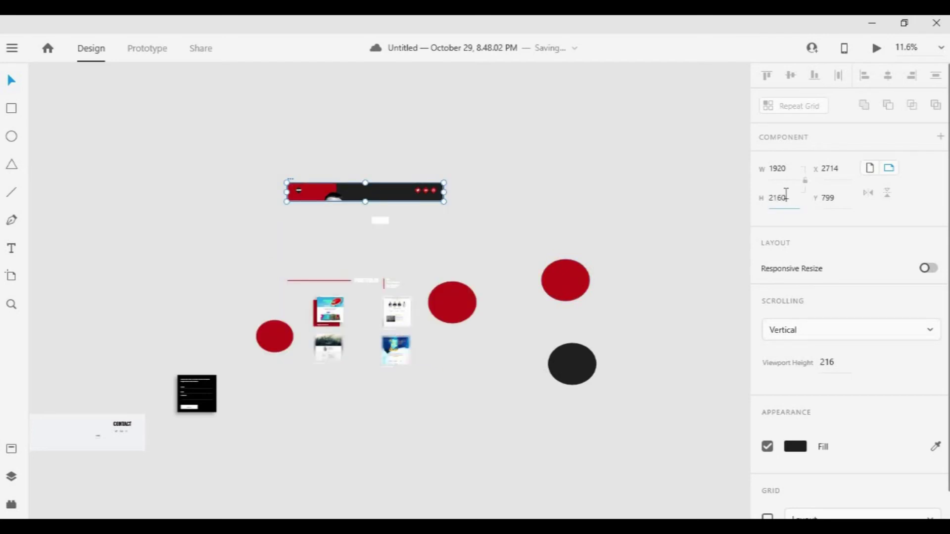
pyautogui.write('0')
pyautogui.press('Return')
pyautogui.click(289, 177)
# Extend the artboard downward well past the lower row of portfolio cards.
pyautogui.scroll(2, 382, 368)
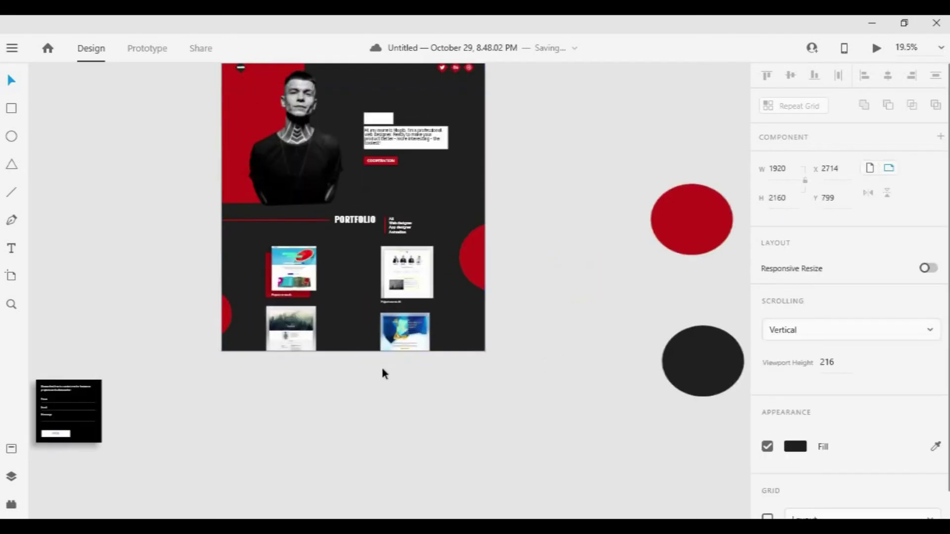
pyautogui.scroll(2, 383, 369)
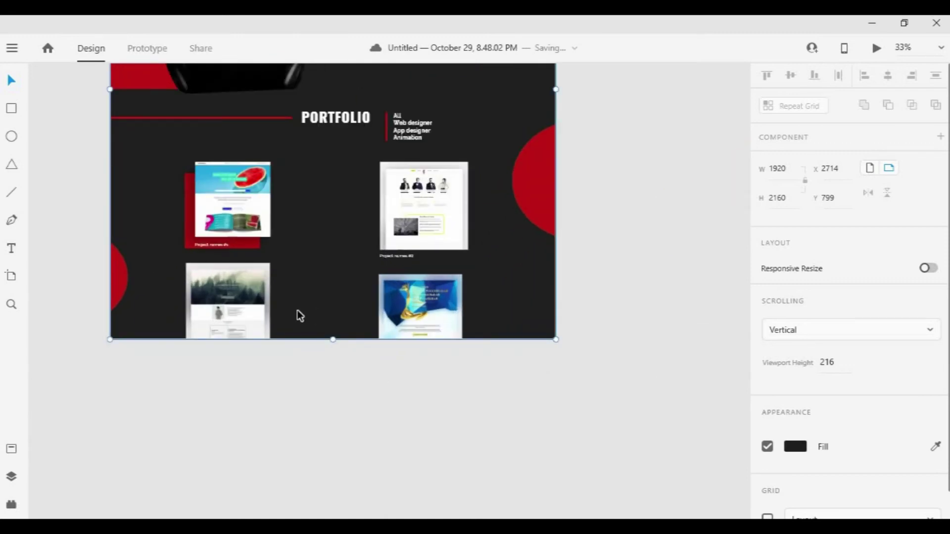
pyautogui.scroll(-4, 298, 312)
pyautogui.moveTo(312, 323); pyautogui.dragTo(310, 393)
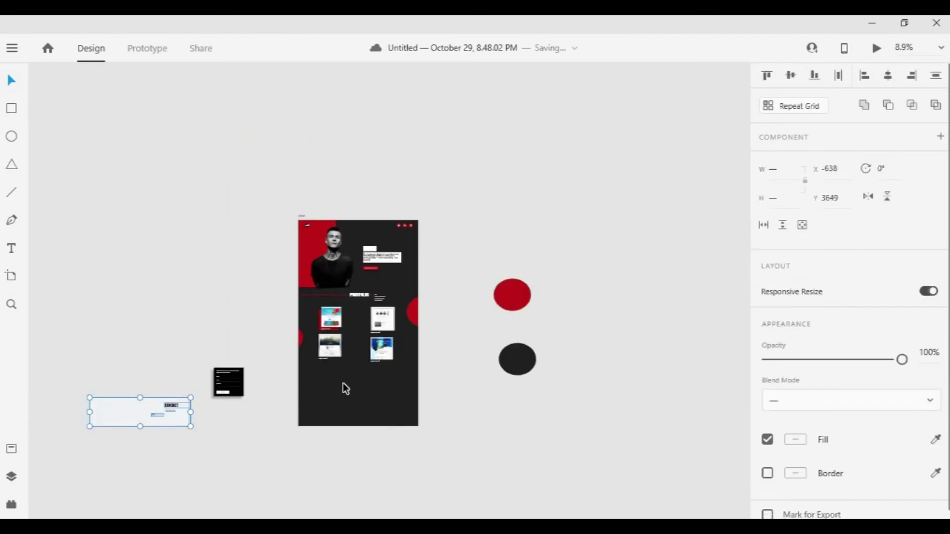
# Delete the forest card and the award card from the portfolio grid.
pyautogui.scroll(4, 401, 396)
pyautogui.scroll(-1, 502, 366)
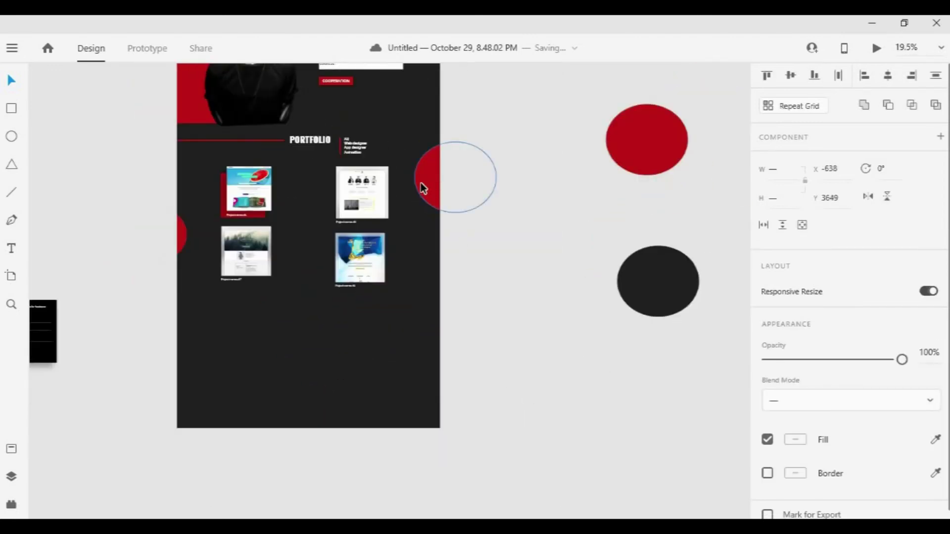
pyautogui.click(357, 260)
pyautogui.press('Delete')
# Enlarge the watermelon card and reposition it beneath the PORTFOLIO heading.
pyautogui.click(249, 188)
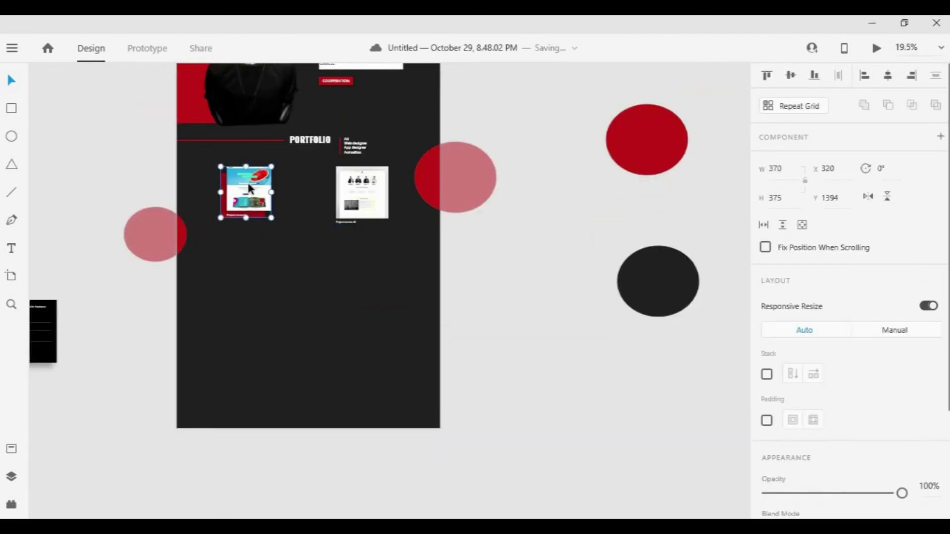
pyautogui.moveTo(273, 218); pyautogui.dragTo(297, 247)
pyautogui.moveTo(261, 201); pyautogui.dragTo(263, 208)
# Enlarge the team-page card, lower it slightly, and shift the adjacent red circle a little further outward.
pyautogui.click(371, 208)
pyautogui.moveTo(389, 219); pyautogui.dragTo(407, 237)
pyautogui.moveTo(381, 196); pyautogui.dragTo(391, 220)
pyautogui.moveTo(483, 197); pyautogui.dragTo(495, 197)
pyautogui.click(397, 219)
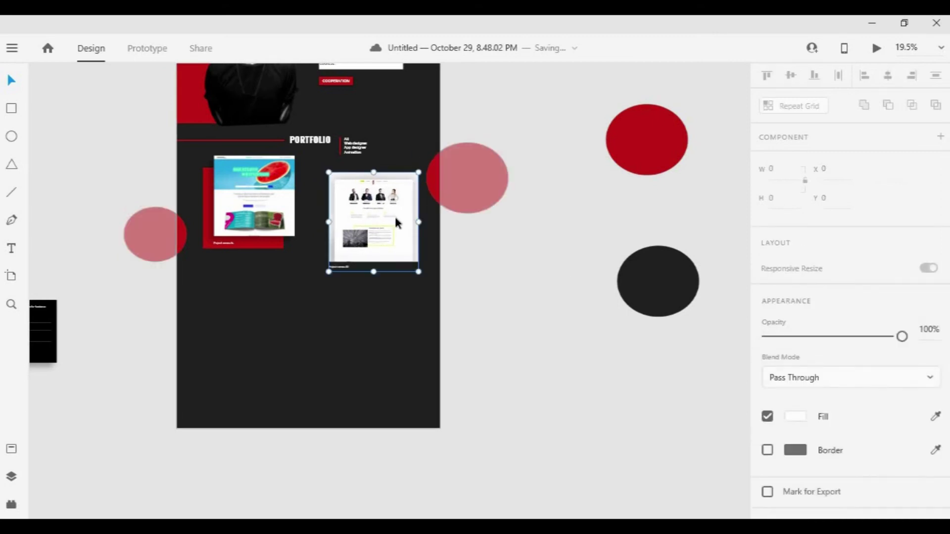
pyautogui.moveTo(396, 218); pyautogui.dragTo(394, 222)
pyautogui.click(477, 310)
# Reduce the artboard's height to about 2235 px so it ends just below the two project cards.
pyautogui.scroll(-3, 477, 307)
pyautogui.moveTo(487, 284); pyautogui.dragTo(486, 268)
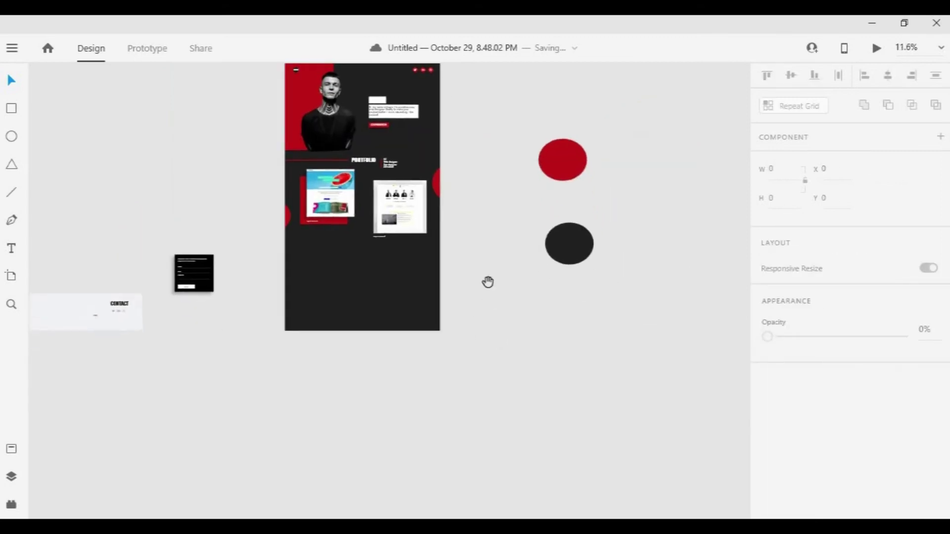
pyautogui.moveTo(113, 227); pyautogui.dragTo(149, 238)
pyautogui.moveTo(277, 218); pyautogui.dragTo(225, 249)
pyautogui.click(271, 100)
pyautogui.moveTo(345, 372); pyautogui.dragTo(348, 272)
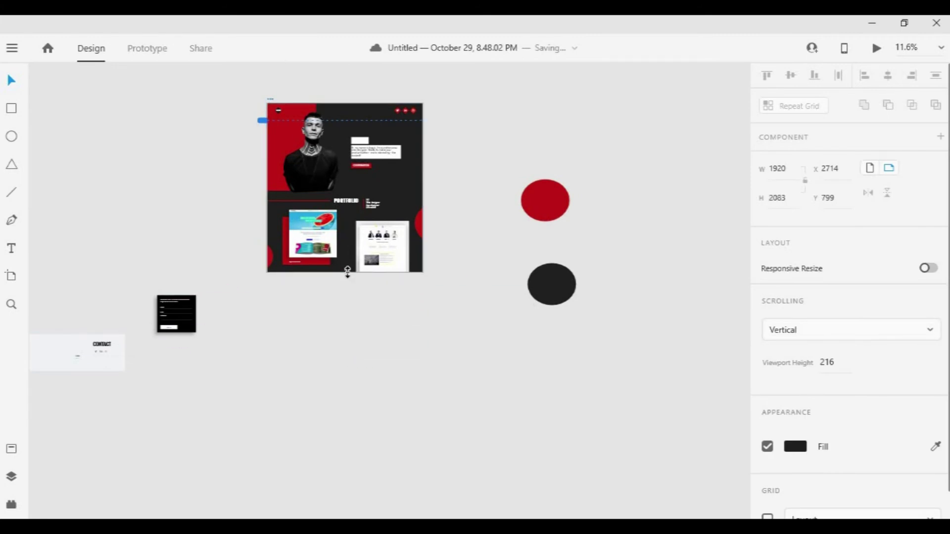
# Shrink the team-page card to about 608 by 675 px and place it at about X 1146, Y 1418.
pyautogui.click(312, 240)
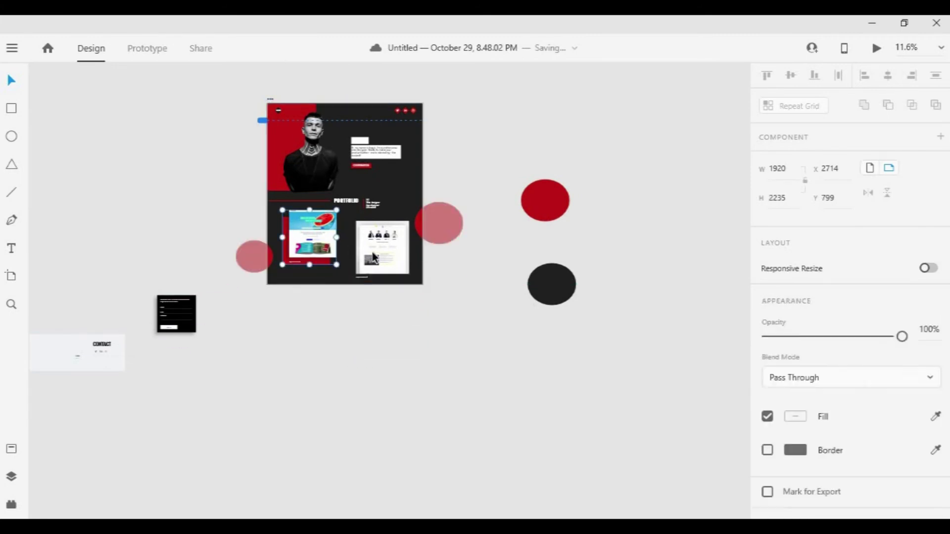
pyautogui.click(371, 252)
pyautogui.moveTo(410, 279); pyautogui.dragTo(397, 253)
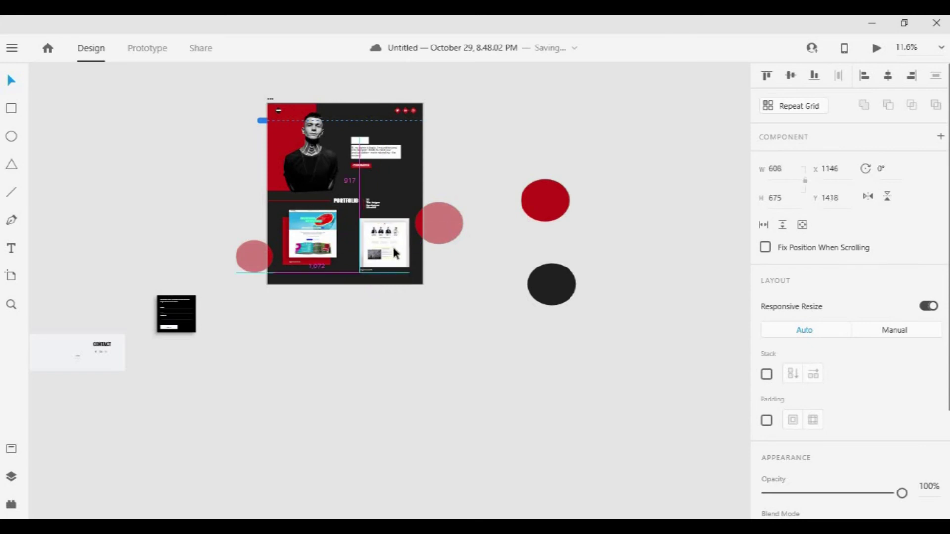
# Move the light CONTACT block onto the lower end of the artboard, at about X 147, Y 1826.
pyautogui.click(514, 357)
pyautogui.scroll(-2, 400, 325)
pyautogui.moveTo(176, 341); pyautogui.dragTo(392, 275)
pyautogui.click(502, 382)
pyautogui.scroll(4, 366, 298)
pyautogui.scroll(1, 437, 134)
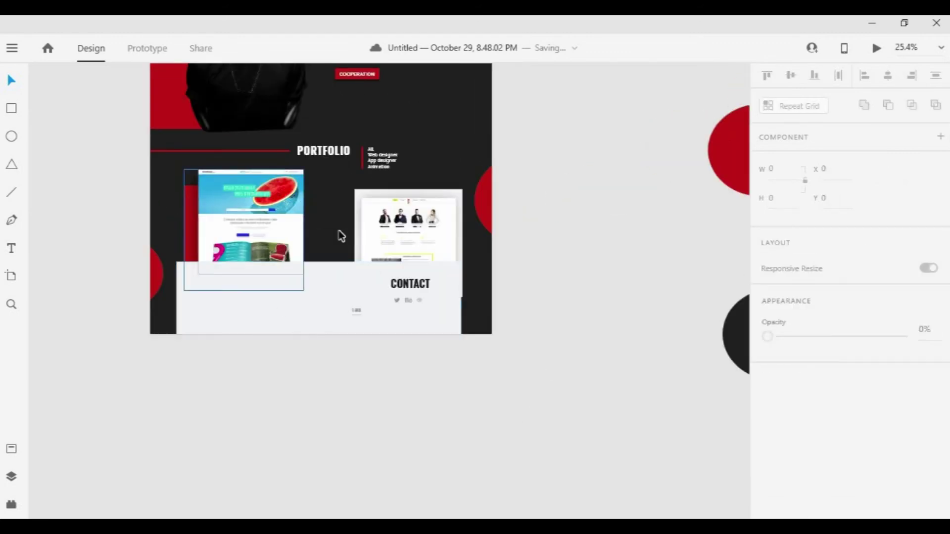
# Reduce the artboard's height to about 2160 px.
pyautogui.scroll(-3, 349, 245)
pyautogui.click(262, 100)
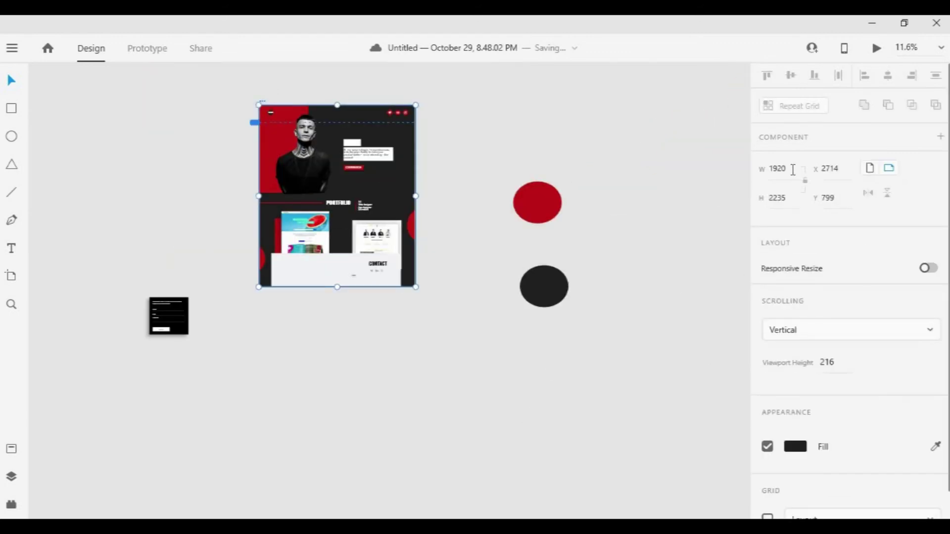
pyautogui.press('Return')
pyautogui.click(316, 365)
# Shrink the watermelon and team-page cards and position them clear of the CONTACT block.
pyautogui.scroll(3, 321, 255)
pyautogui.moveTo(548, 432); pyautogui.dragTo(475, 458)
pyautogui.click(253, 270)
pyautogui.moveTo(263, 300); pyautogui.dragTo(237, 244)
pyautogui.moveTo(383, 308); pyautogui.dragTo(360, 286)
pyautogui.moveTo(341, 246); pyautogui.dragTo(319, 233)
# Move the CONTACT heading to the left part of its block, at about X 359, Y 1904.
pyautogui.click(295, 331)
pyautogui.scroll(-1, 296, 321)
pyautogui.scroll(3, 301, 365)
pyautogui.moveTo(322, 373); pyautogui.dragTo(378, 422)
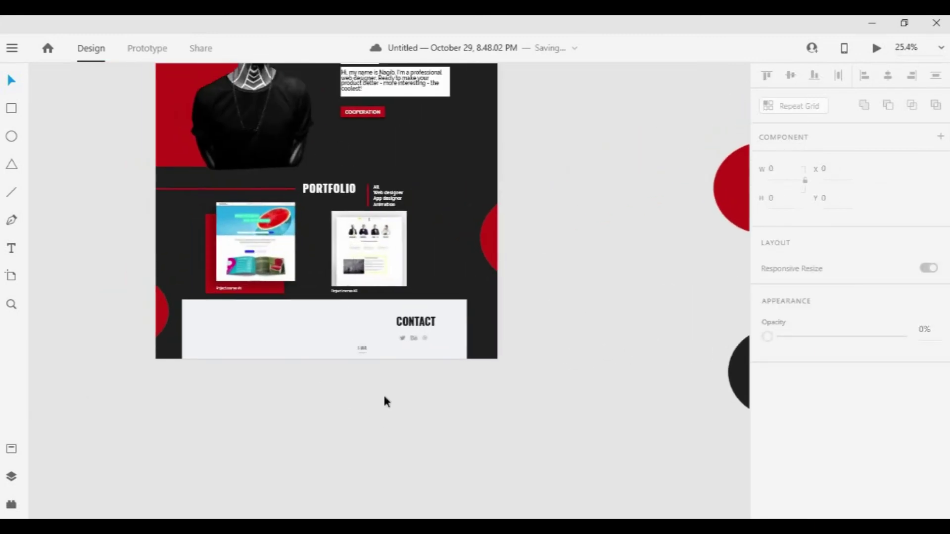
pyautogui.click(415, 324)
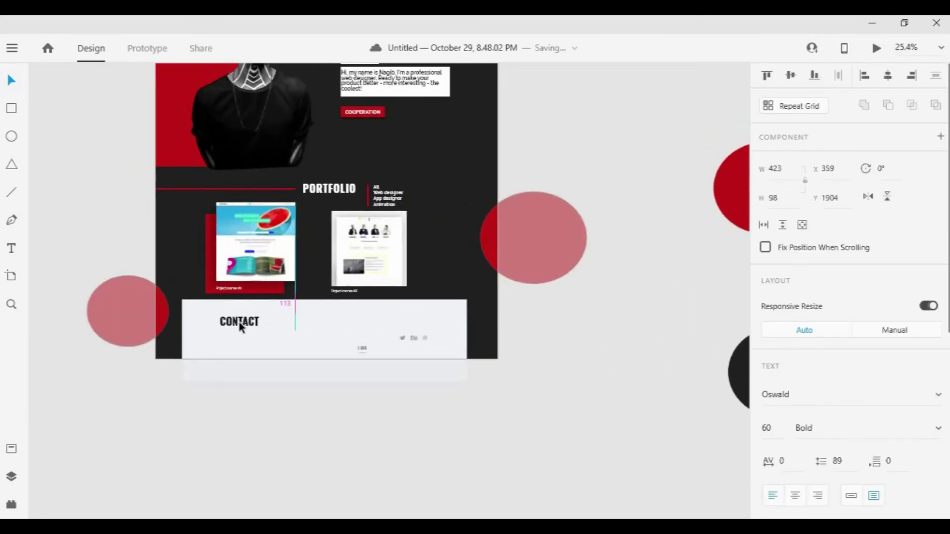
pyautogui.scroll(3, 410, 337)
# Move the social icon row directly under the CONTACT heading, left-aligned with it at X 359.
pyautogui.moveTo(395, 335); pyautogui.dragTo(203, 286)
pyautogui.click(194, 333)
pyautogui.doubleClick(194, 334)
pyautogui.moveTo(191, 331); pyautogui.dragTo(192, 314)
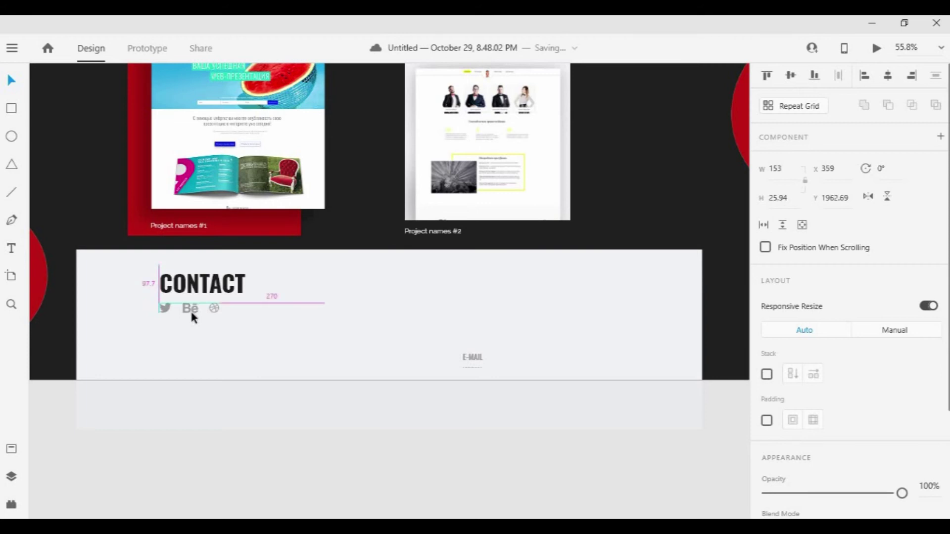
# Delete the E-MAIL label and lower the social icon row to about Y 2003.
pyautogui.click(476, 360)
pyautogui.moveTo(475, 360); pyautogui.dragTo(163, 306)
pyautogui.press('Delete')
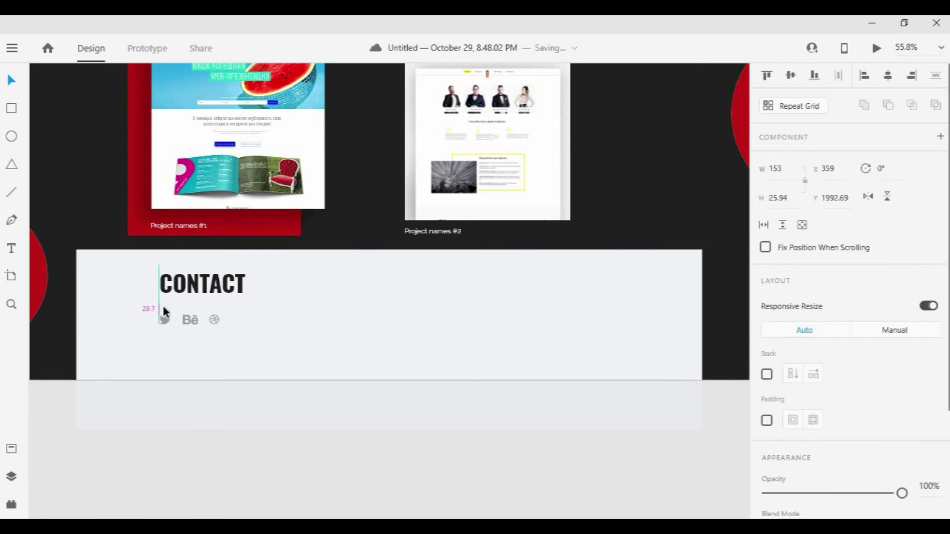
# Shorten the light CONTACT block to 334 px high so its lower edge meets the artboard's lower edge.
pyautogui.scroll(-6, 259, 344)
pyautogui.moveTo(579, 467); pyautogui.dragTo(518, 508)
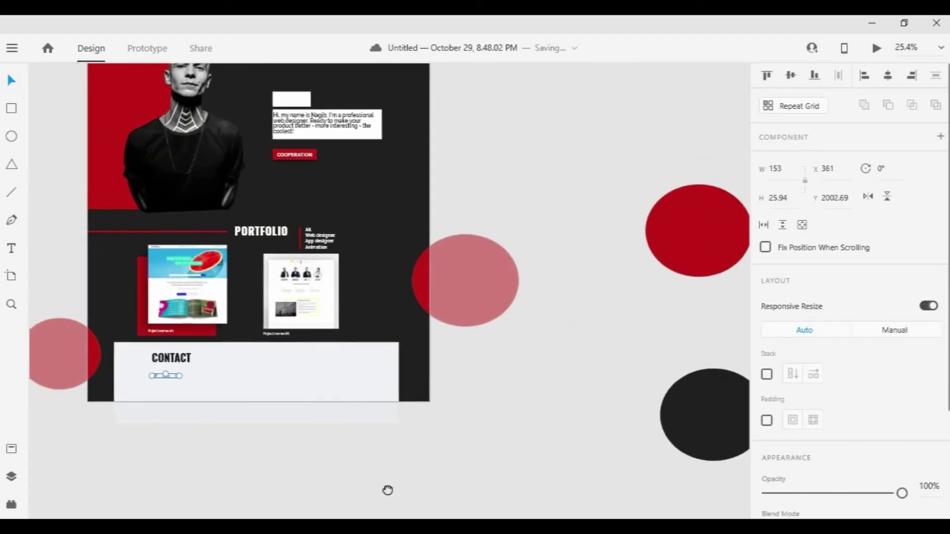
pyautogui.moveTo(352, 483); pyautogui.dragTo(415, 485)
pyautogui.click(416, 486)
pyautogui.scroll(-1, 315, 491)
pyautogui.moveTo(284, 452); pyautogui.dragTo(306, 455)
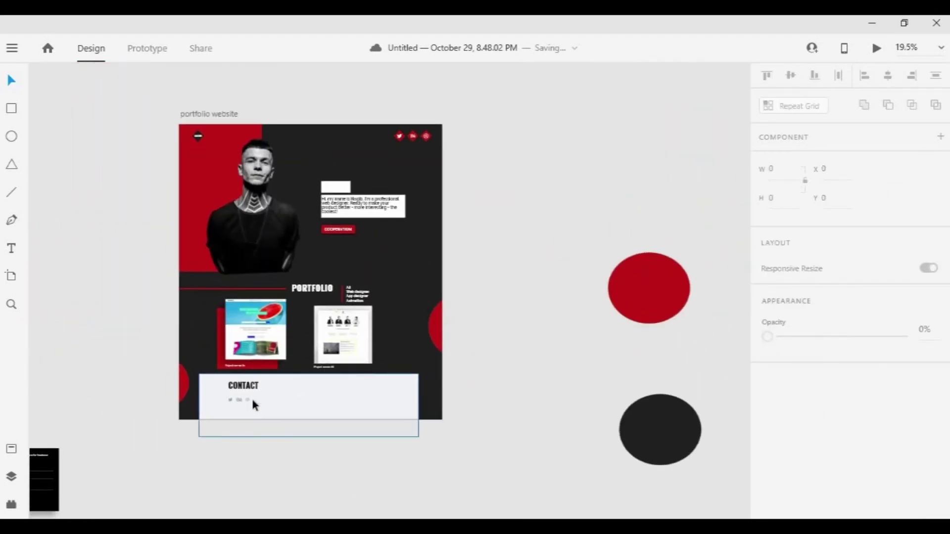
pyautogui.scroll(1, 251, 397)
pyautogui.scroll(3, 257, 372)
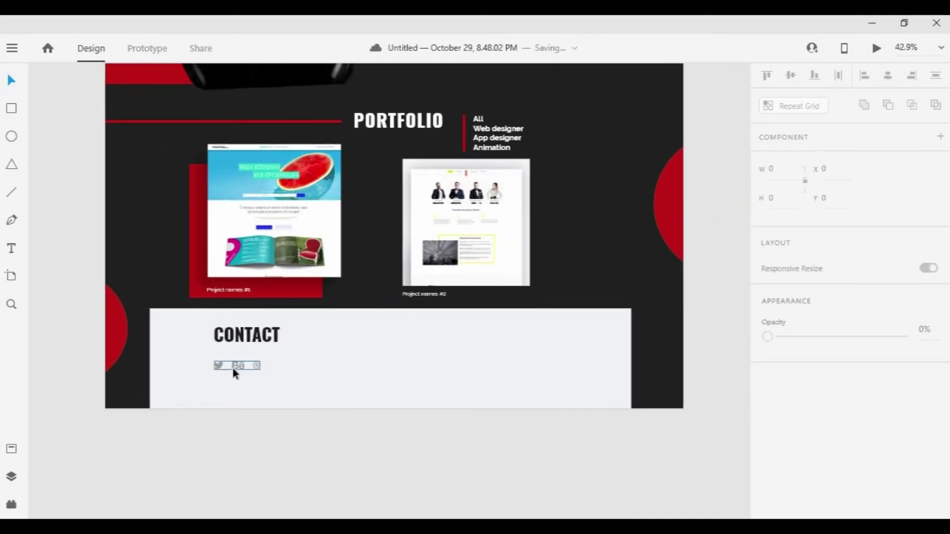
pyautogui.click(258, 373)
pyautogui.moveTo(392, 445); pyautogui.dragTo(395, 407)
pyautogui.click(408, 464)
# Move the CONTACT heading down slightly, closer to the social icons.
pyautogui.scroll(-3, 348, 451)
pyautogui.click(250, 399)
pyautogui.scroll(5, 249, 399)
pyautogui.moveTo(338, 416); pyautogui.dragTo(298, 429)
pyautogui.click(290, 343)
pyautogui.moveTo(290, 343); pyautogui.dragTo(291, 359)
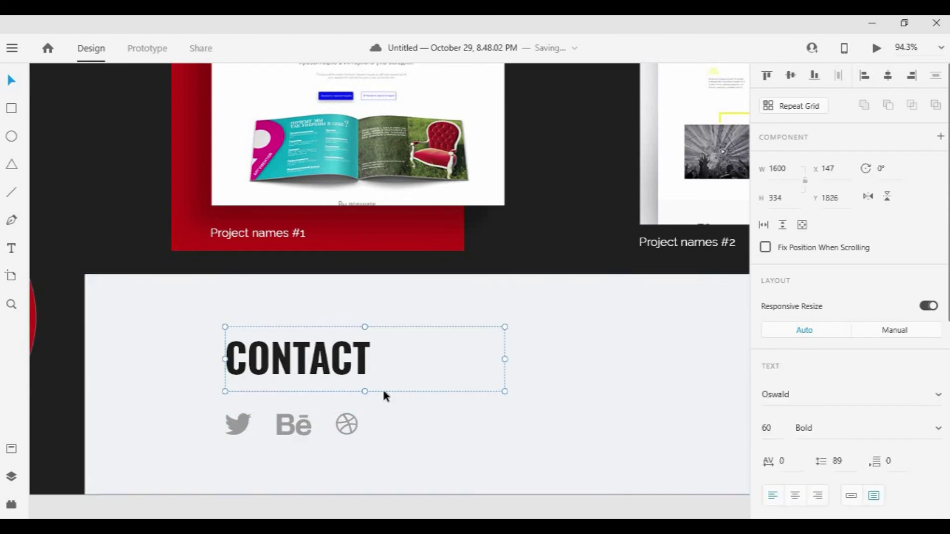
# Fill the CONTACT heading with the dark colour #212121 sampled from the page.
pyautogui.scroll(-5, 382, 387)
pyautogui.scroll(-4, 815, 450)
pyautogui.click(795, 476)
pyautogui.click(746, 465)
pyautogui.click(228, 257)
pyautogui.click(432, 465)
# Check the CONTACT heading's fill colour.
pyautogui.scroll(3, 310, 418)
pyautogui.click(271, 365)
pyautogui.click(331, 379)
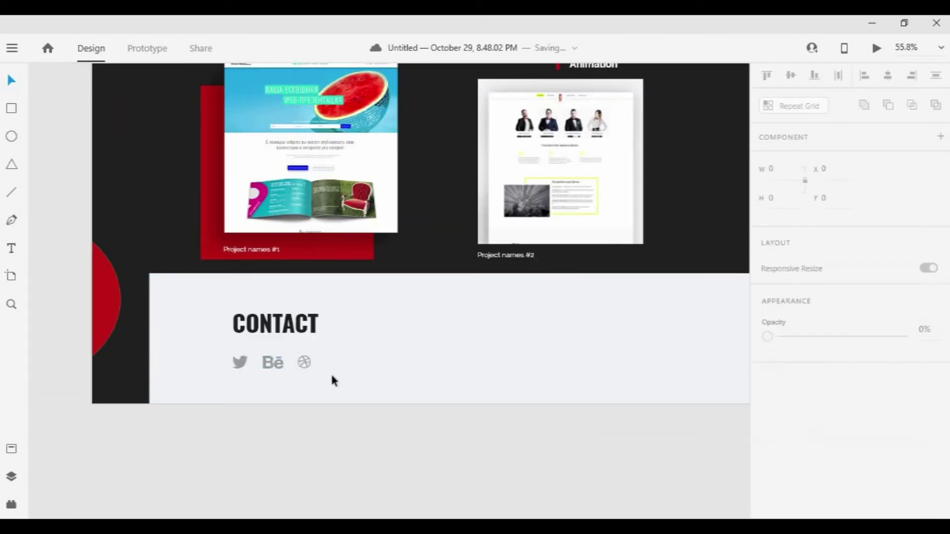
pyautogui.click(305, 329)
pyautogui.scroll(-4, 845, 483)
pyautogui.click(795, 477)
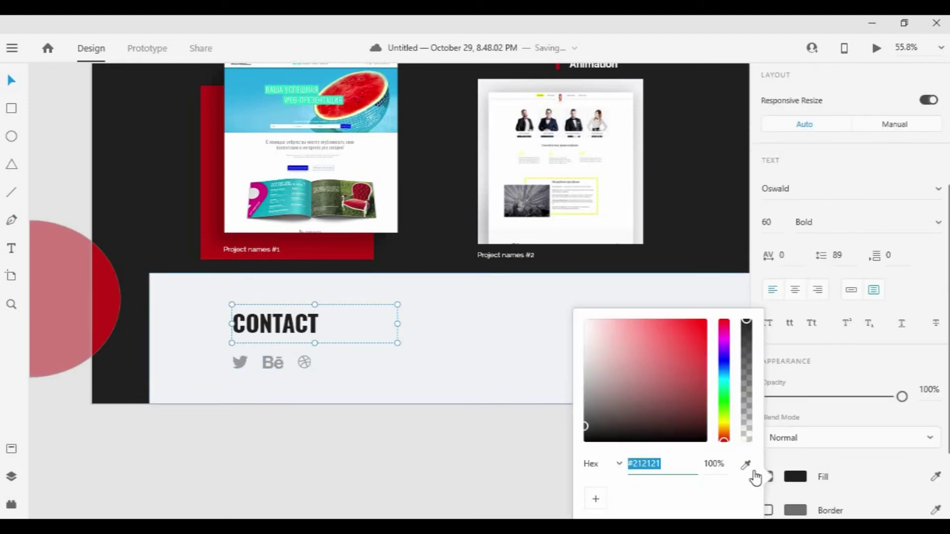
# Fill the Twitter icon under the CONTACT heading with the dark colour sampled from the page background.
pyautogui.click(289, 370)
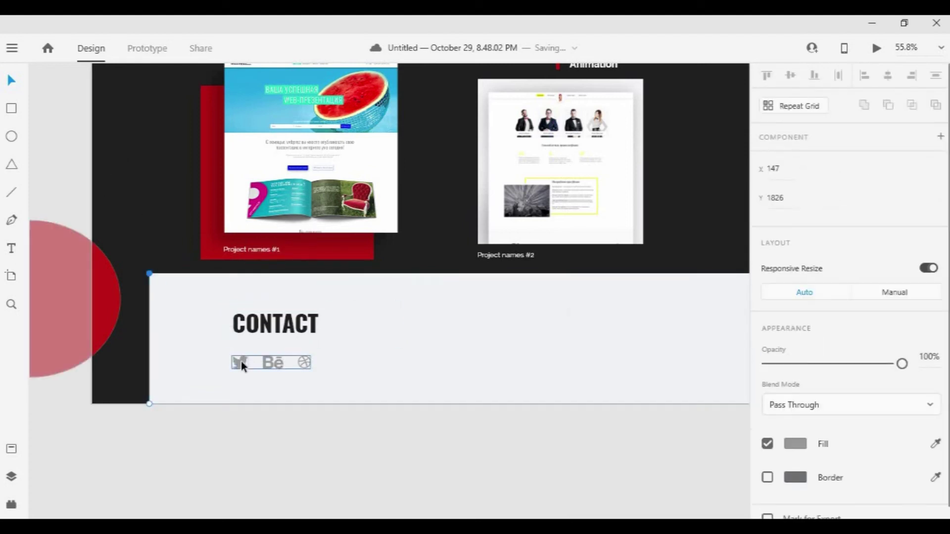
pyautogui.doubleClick(242, 361)
pyautogui.scroll(-3, 812, 464)
pyautogui.click(796, 429)
pyautogui.click(118, 213)
# Fill the Behance icon with the dark background colour #212121.
pyautogui.click(267, 365)
pyautogui.doubleClick(268, 363)
pyautogui.scroll(-3, 802, 420)
pyautogui.click(796, 430)
pyautogui.click(745, 464)
pyautogui.click(123, 168)
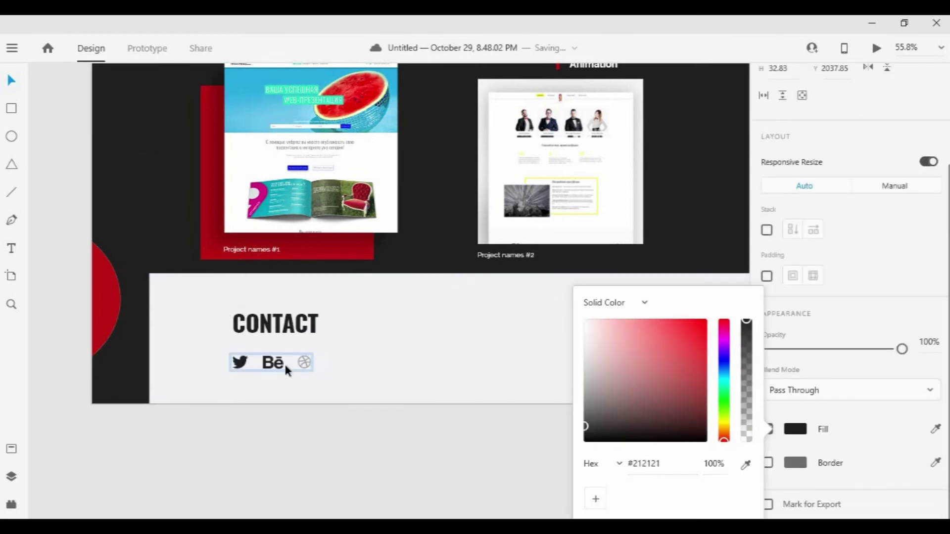
# Fill the Dribbble icon with the same dark colour sampled from the page background.
pyautogui.scroll(4, 286, 366)
pyautogui.click(337, 361)
pyautogui.doubleClick(334, 360)
pyautogui.scroll(-3, 841, 405)
pyautogui.click(795, 429)
pyautogui.click(745, 465)
pyautogui.click(594, 113)
pyautogui.click(374, 416)
# Move the black contact form onto the right part of the CONTACT block, at about X 1038, Y 1879.
pyautogui.scroll(-4, 378, 412)
pyautogui.moveTo(394, 448); pyautogui.dragTo(299, 423)
pyautogui.scroll(-3, 297, 441)
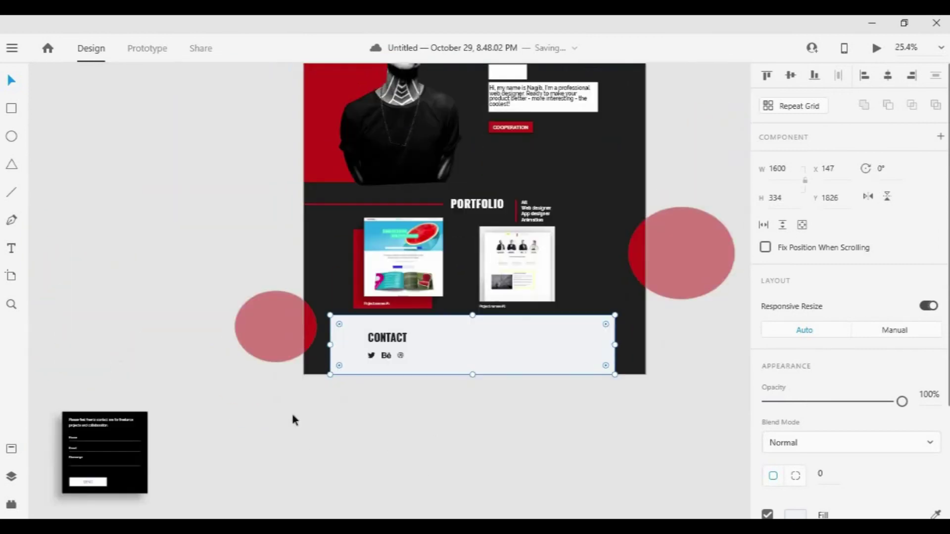
pyautogui.click(148, 433)
pyautogui.moveTo(148, 433); pyautogui.dragTo(567, 345)
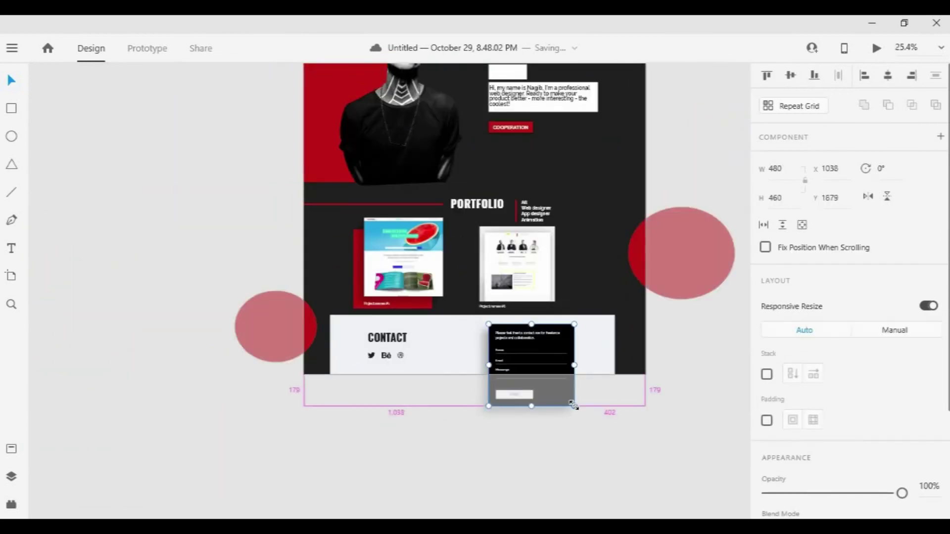
# Shrink the contact form and move it up so it overlaps the CONTACT block's upper edge.
pyautogui.moveTo(574, 406); pyautogui.dragTo(565, 398)
pyautogui.moveTo(555, 358); pyautogui.dragTo(569, 324)
pyautogui.scroll(2, 533, 352)
pyautogui.moveTo(522, 441); pyautogui.dragTo(498, 449)
pyautogui.doubleClick(513, 362)
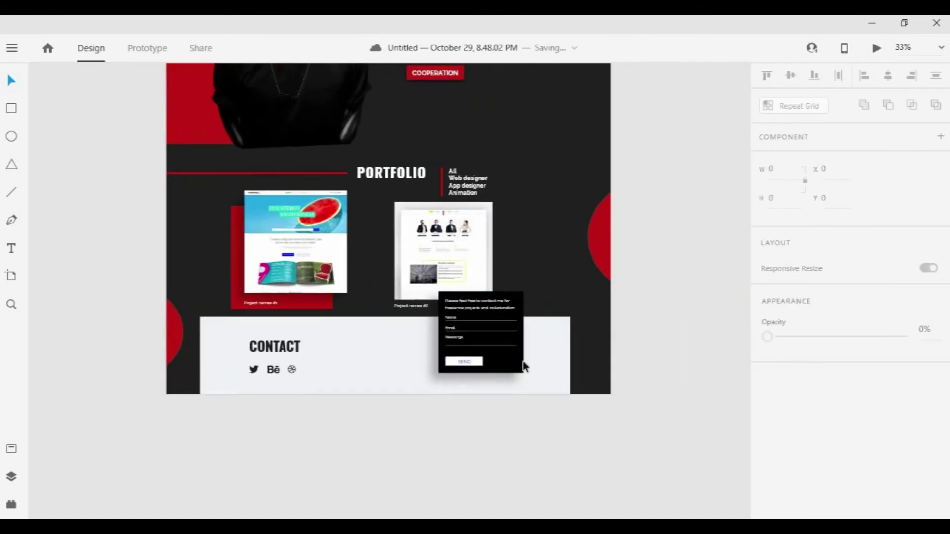
# Fill the contact form's black panel with the dark colour sampled from the page background.
pyautogui.scroll(-3, 810, 448)
pyautogui.click(797, 366)
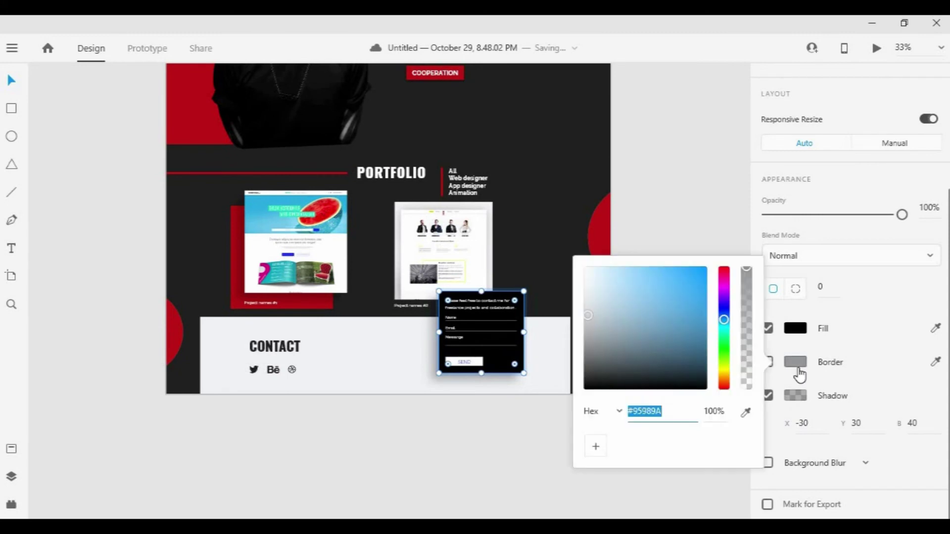
pyautogui.click(798, 330)
pyautogui.click(746, 390)
pyautogui.click(546, 305)
pyautogui.click(492, 456)
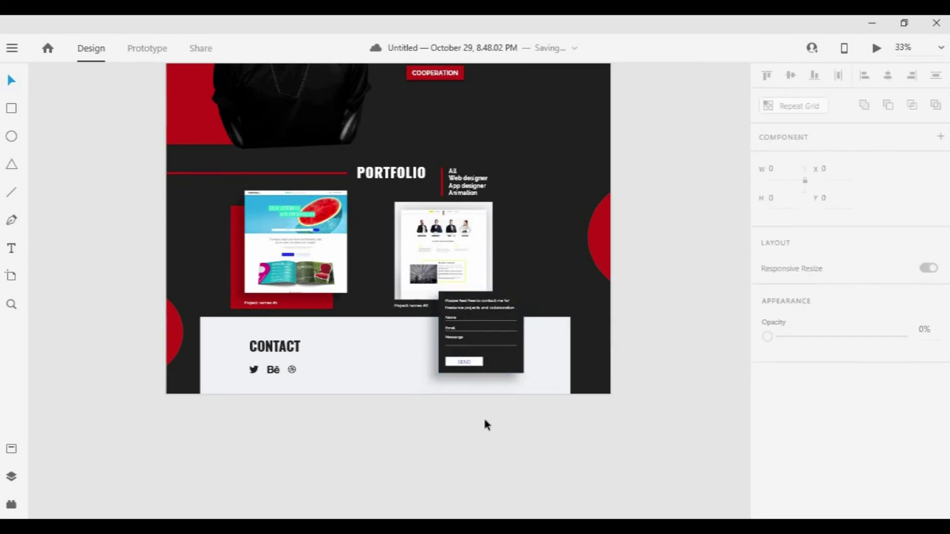
# Group the elements of the hero section.
pyautogui.scroll(-3, 485, 424)
pyautogui.click(237, 104)
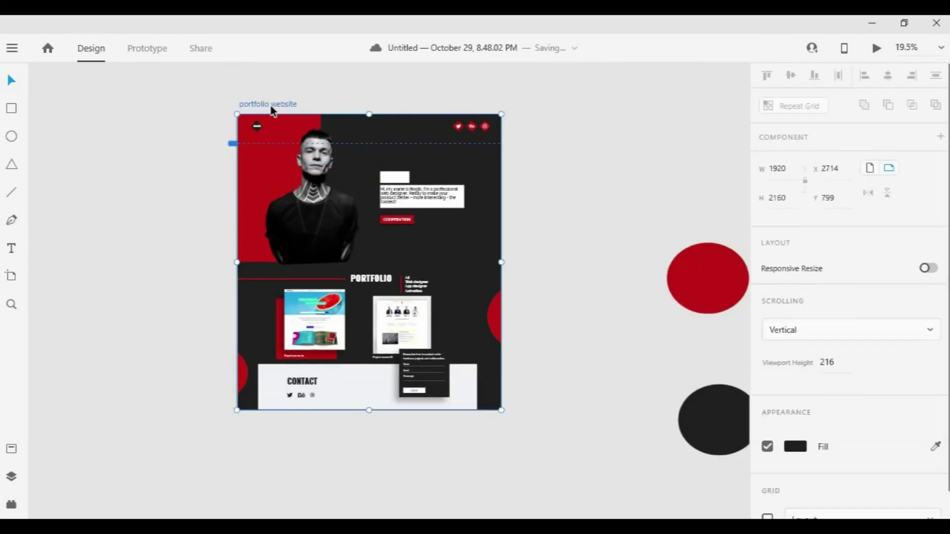
pyautogui.scroll(-4, 341, 175)
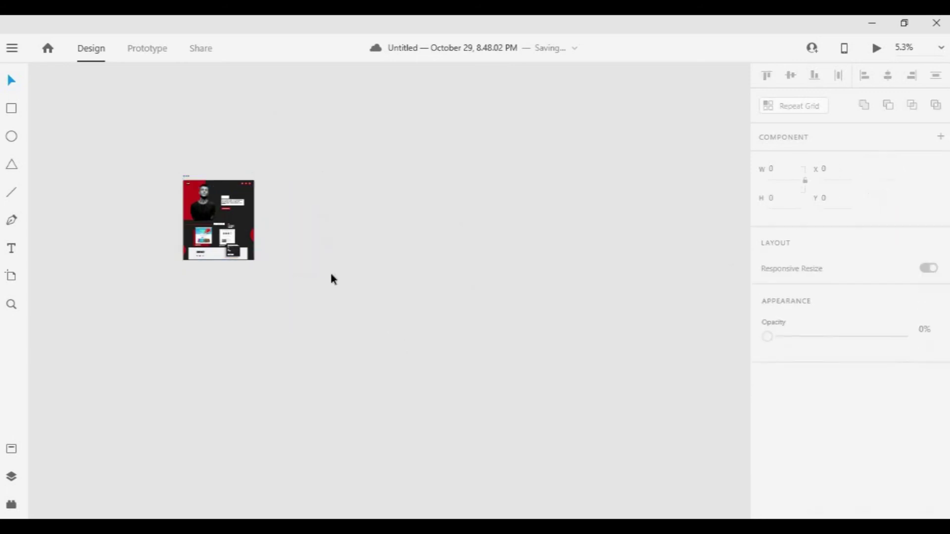
pyautogui.moveTo(58, 136); pyautogui.dragTo(250, 372)
pyautogui.rightClick(221, 312)
pyautogui.click(241, 234)
pyautogui.click(512, 426)
pyautogui.scroll(-3, 513, 426)
pyautogui.scroll(5, 273, 267)
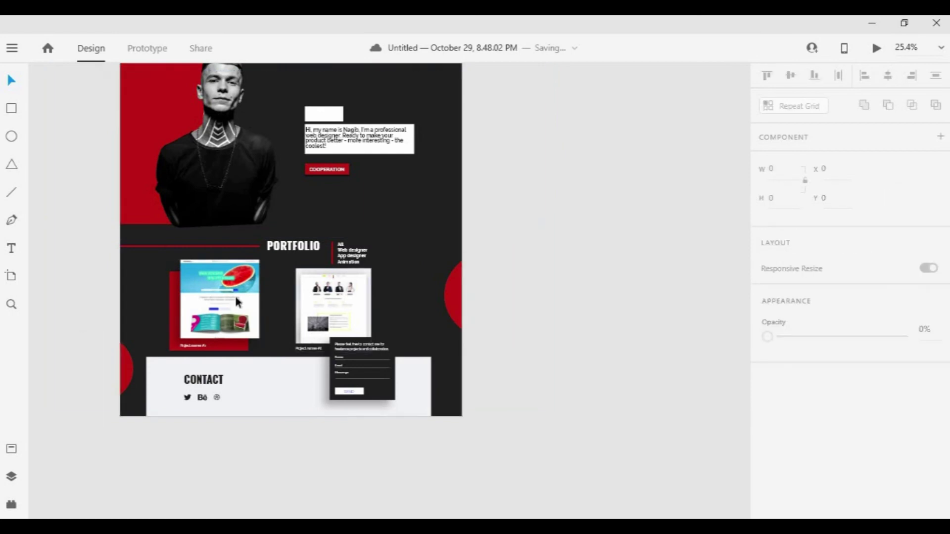
# Group the elements of the first project card, and those of the second project card.
pyautogui.rightClick(235, 298)
pyautogui.click(268, 254)
pyautogui.click(250, 255)
pyautogui.moveTo(251, 256); pyautogui.dragTo(355, 311)
pyautogui.rightClick(368, 313)
pyautogui.click(391, 251)
# Group the light CONTACT block with the two red side circles.
pyautogui.click(396, 378)
pyautogui.keyDown('shift'); pyautogui.click(122, 375); pyautogui.keyUp('shift')
pyautogui.keyDown('shift'); pyautogui.click(453, 309); pyautogui.keyUp('shift')
pyautogui.rightClick(453, 308)
pyautogui.click(490, 251)
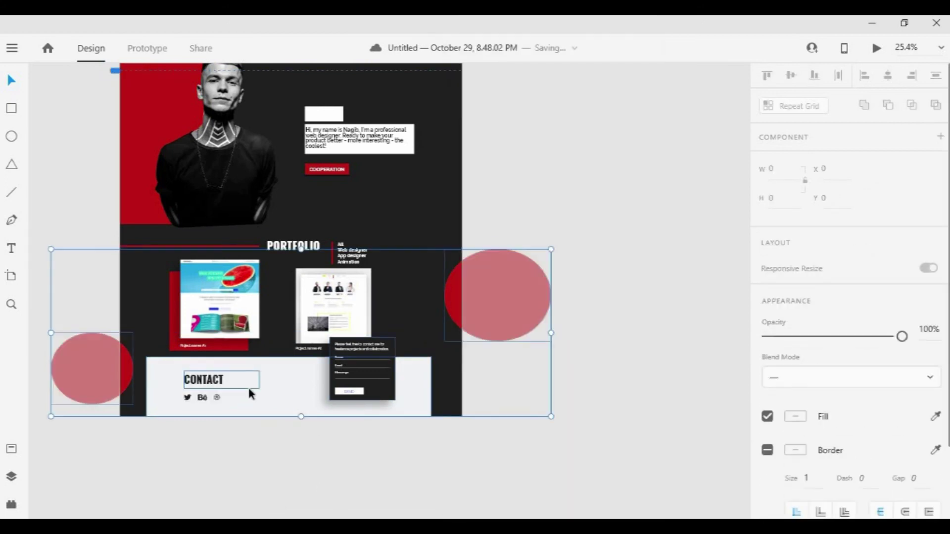
# Group the CONTACT heading with its social icons, and group the parts of the contact form.
pyautogui.click(203, 382)
pyautogui.keyDown('shift'); pyautogui.click(201, 397); pyautogui.keyUp('shift')
pyautogui.rightClick(202, 396)
pyautogui.click(223, 295)
pyautogui.click(314, 462)
pyautogui.keyDown('shift'); pyautogui.click(339, 375); pyautogui.keyUp('shift')
pyautogui.rightClick(343, 375)
pyautogui.click(374, 232)
# Group the CONTACT block, its heading group and the two red circles as one section.
pyautogui.click(289, 398)
pyautogui.keyDown('shift'); pyautogui.click(202, 380); pyautogui.keyUp('shift')
pyautogui.keyDown('shift'); pyautogui.click(453, 294); pyautogui.keyUp('shift')
pyautogui.keyDown('shift'); pyautogui.click(123, 361); pyautogui.keyUp('shift')
pyautogui.rightClick(134, 362)
pyautogui.click(189, 233)
pyautogui.click(443, 463)
# Preview the portfolio website artboard and close the preview.
pyautogui.scroll(-1, 444, 464)
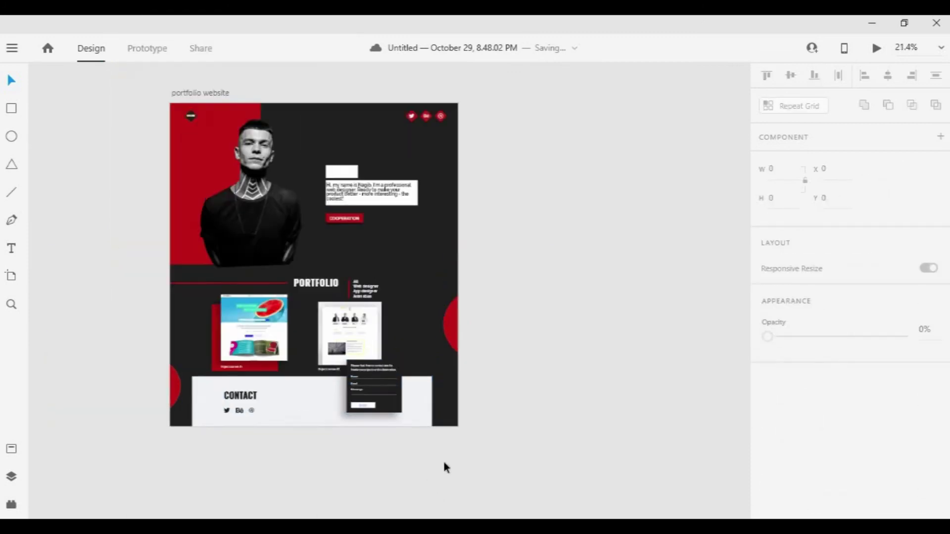
pyautogui.scroll(-1, 265, 309)
pyautogui.click(198, 163)
pyautogui.click(876, 49)
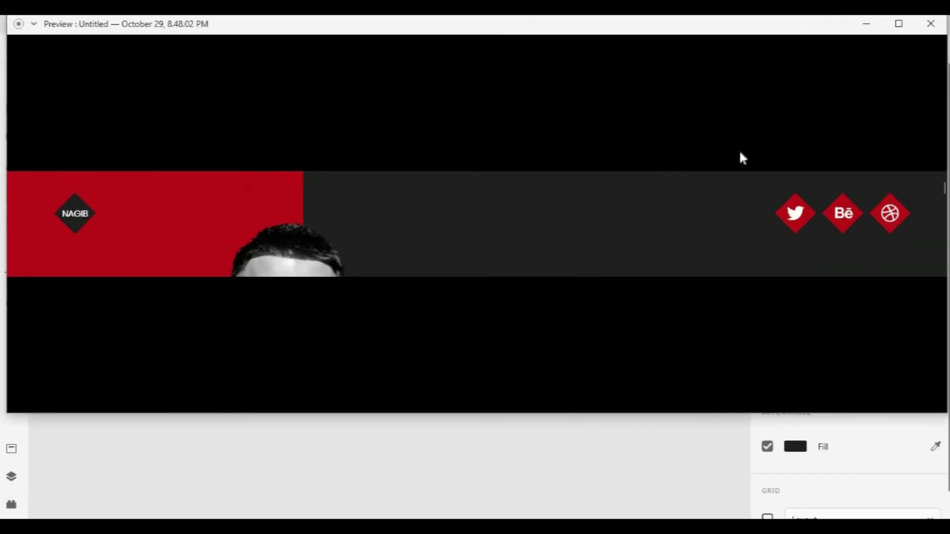
pyautogui.click(931, 23)
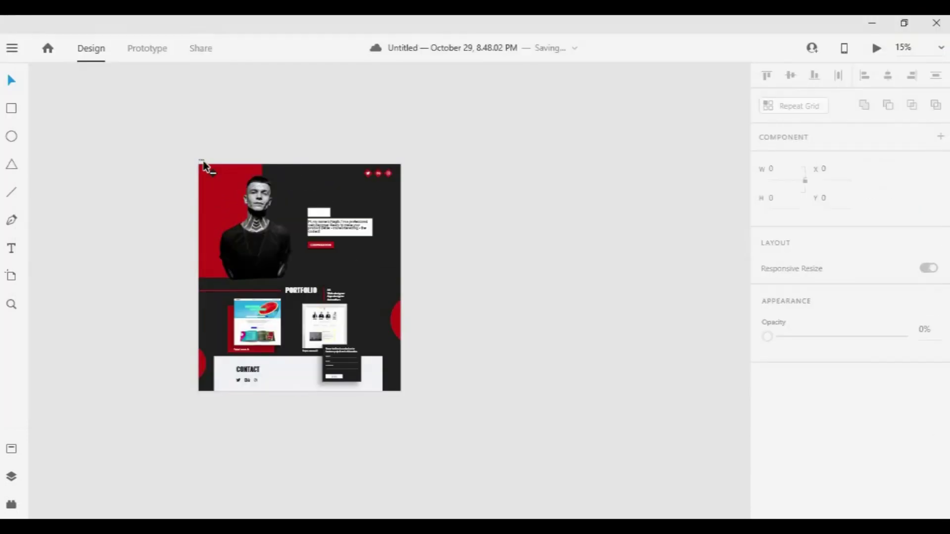
# Extend the artboard's viewport height to 2160 and preview the whole page.
pyautogui.moveTo(193, 187); pyautogui.dragTo(188, 364)
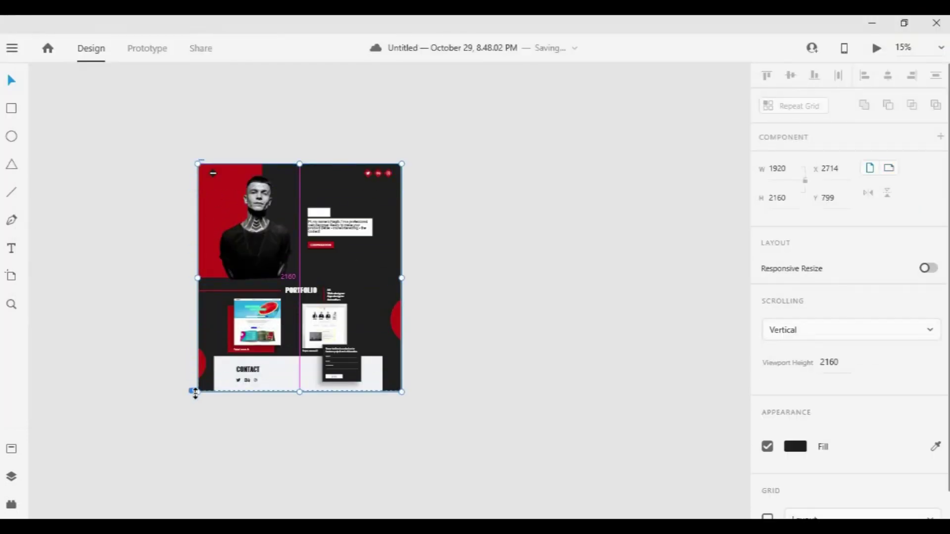
pyautogui.click(494, 256)
pyautogui.hotkey('ctrl', 'Return')
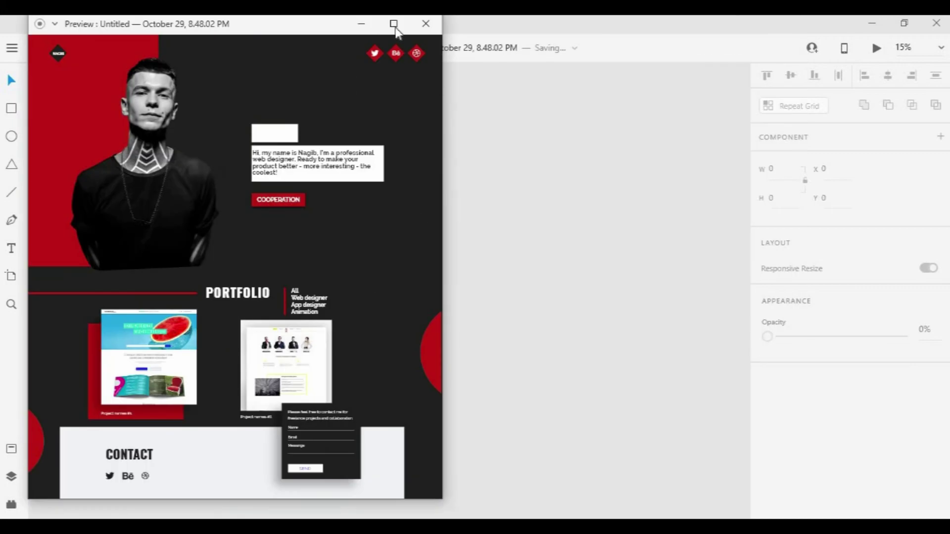
pyautogui.click(394, 25)
pyautogui.click(935, 25)
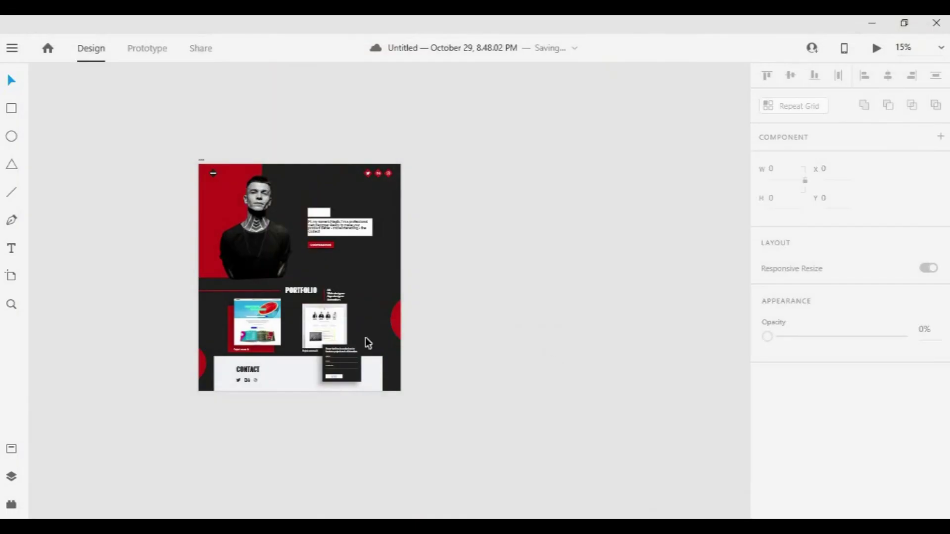
# Adjust the artboard's viewport height so that the first screen ends just below the hero image.
pyautogui.click(204, 164)
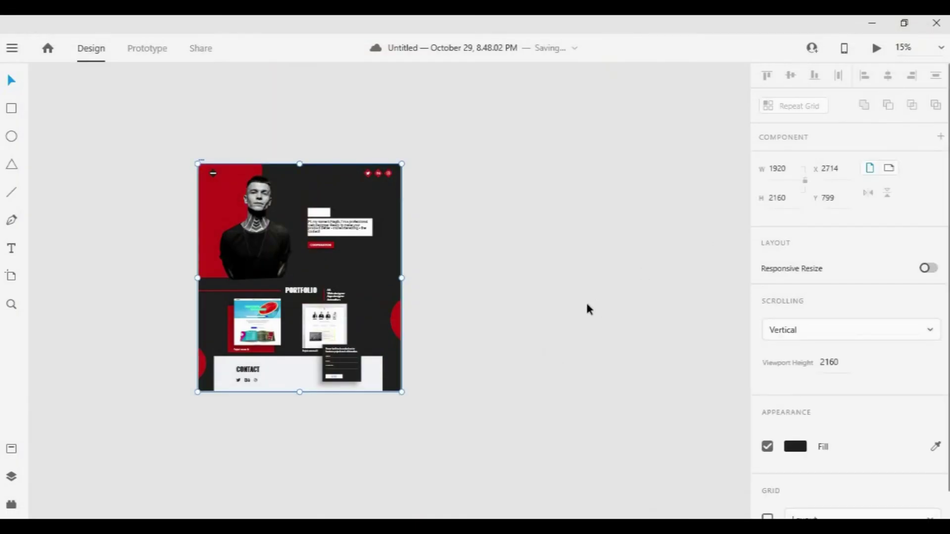
pyautogui.moveTo(541, 366); pyautogui.dragTo(509, 388)
pyautogui.moveTo(299, 375); pyautogui.dragTo(322, 375)
pyautogui.moveTo(481, 299); pyautogui.dragTo(459, 306)
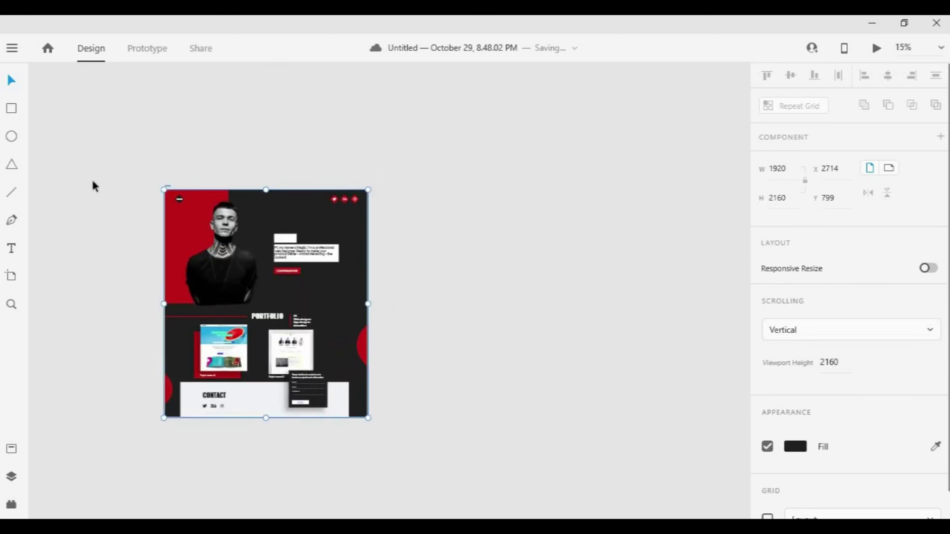
pyautogui.moveTo(266, 418); pyautogui.dragTo(275, 418)
pyautogui.click(236, 305)
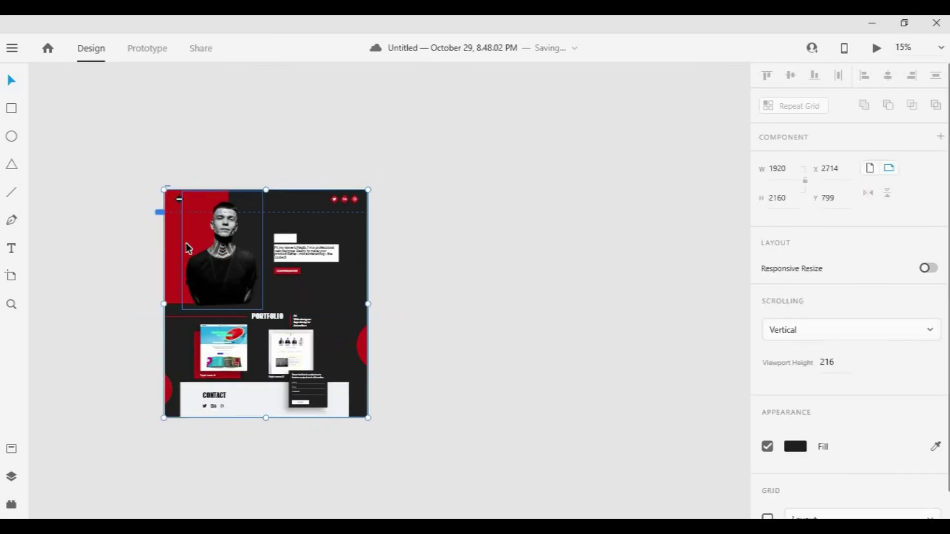
pyautogui.moveTo(166, 303); pyautogui.dragTo(166, 304)
pyautogui.click(722, 167)
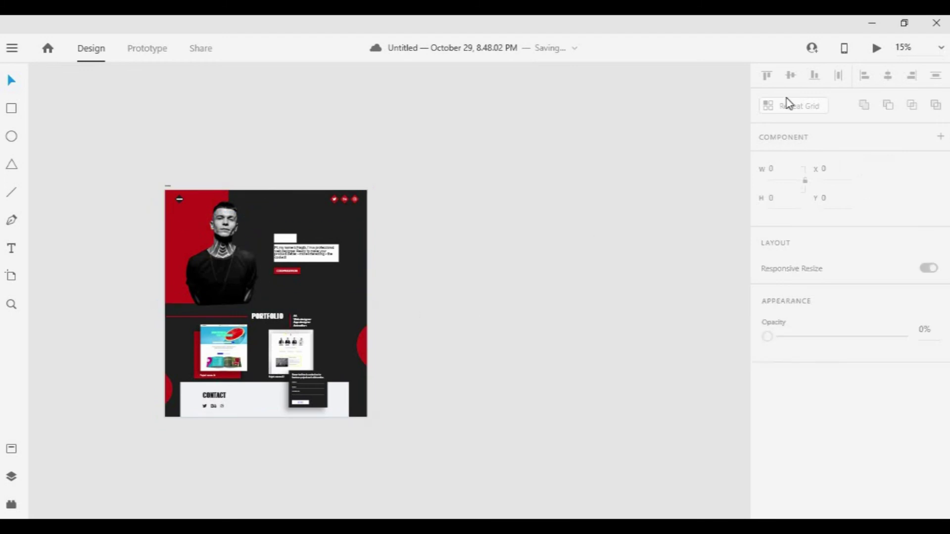
# Preview the page from the hero down to the CONTACT section and back, and close the preview.
pyautogui.click(876, 49)
pyautogui.scroll(-9, 504, 289)
pyautogui.scroll(9, 509, 329)
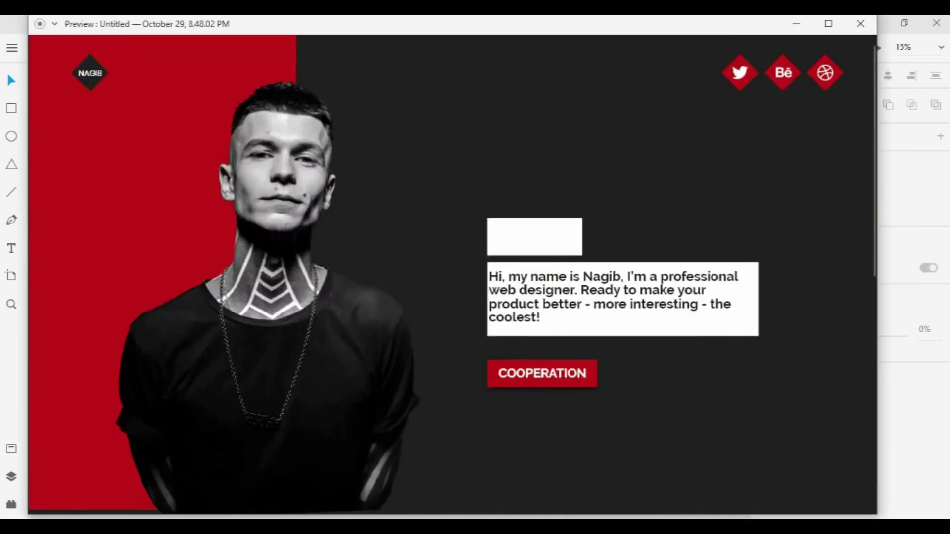
pyautogui.press('Escape')
pyautogui.click(265, 272)
pyautogui.click(509, 250)
pyautogui.hscroll(-3, 515, 292)
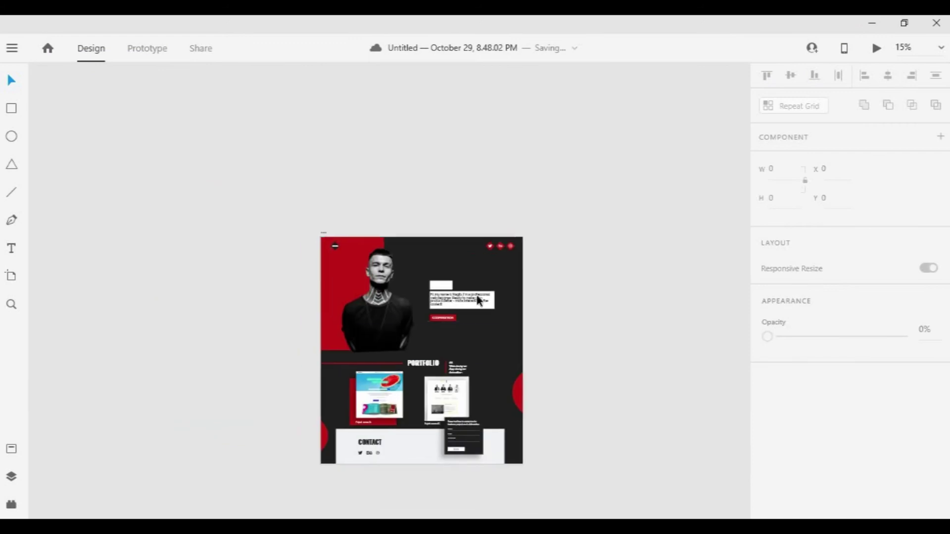
# Add the text HELLO in Oswald Bold 60 over the small white box in the hero.
pyautogui.scroll(5, 461, 285)
pyautogui.scroll(-2, 473, 288)
pyautogui.scroll(-3, 370, 218)
pyautogui.scroll(5, 368, 218)
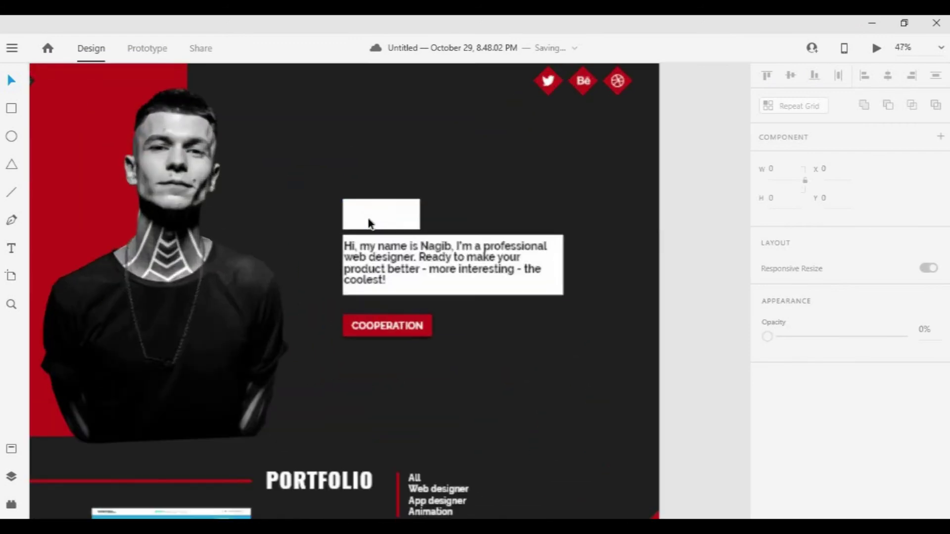
pyautogui.click(334, 209)
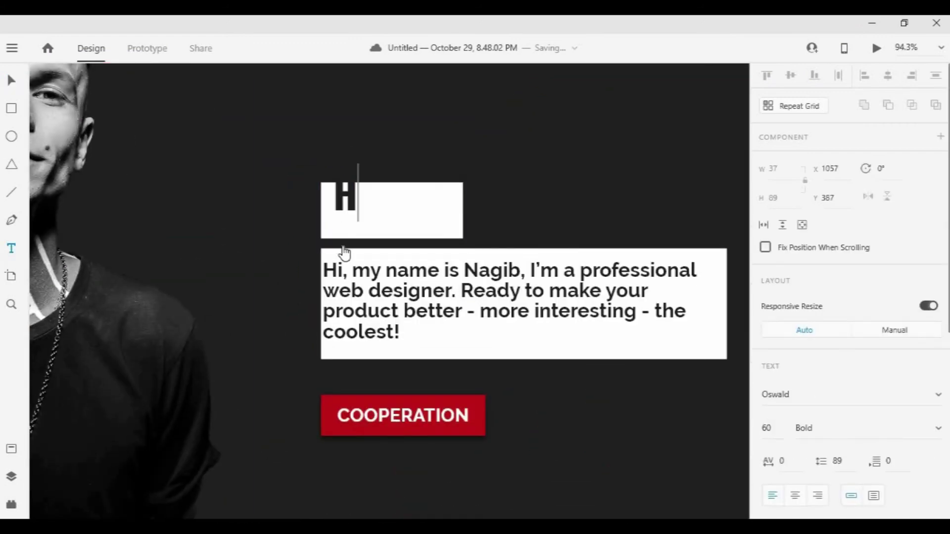
pyautogui.press('Escape')
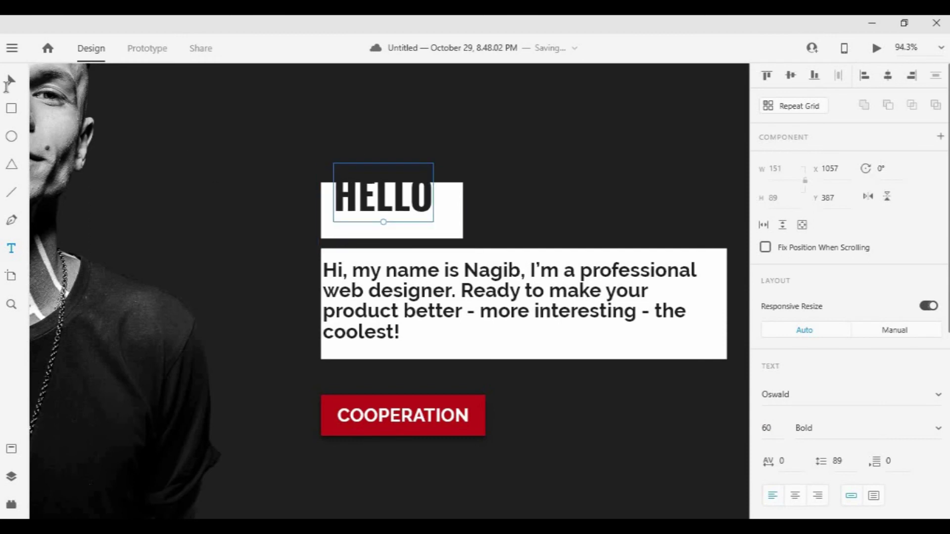
# Try to align the HELLO text vertically with its white box.
pyautogui.keyDown('shift'); pyautogui.click(451, 204); pyautogui.keyUp('shift')
pyautogui.click(790, 77)
pyautogui.hotkey('ctrl', 'z')
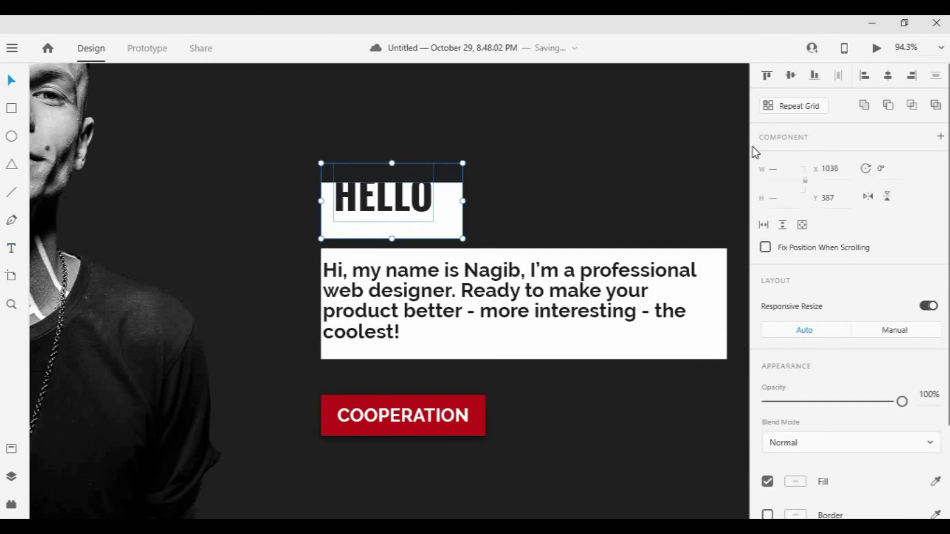
# Fit the HELLO text inside the small white box above the introduction paragraph.
pyautogui.doubleClick(409, 212)
pyautogui.moveTo(410, 216)
pyautogui.mouseDown()
pyautogui.moveTo(418, 231)
pyautogui.moveTo(393, 253)
pyautogui.moveTo(392, 217)
pyautogui.mouseUp()
pyautogui.click(491, 209)
# Group the HELLO text with its white box.
pyautogui.scroll(-5, 492, 206)
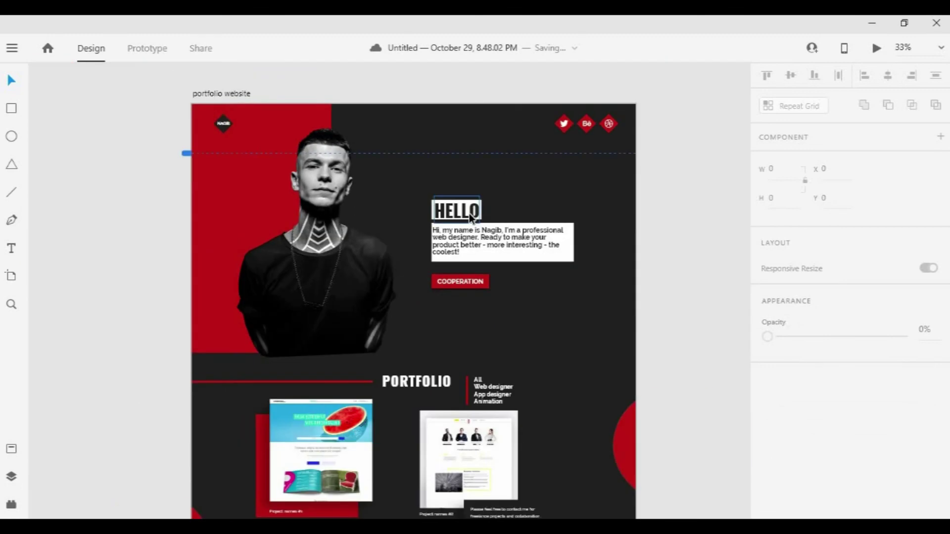
pyautogui.click(469, 213)
pyautogui.keyDown('shift'); pyautogui.click(481, 213); pyautogui.keyUp('shift')
pyautogui.rightClick(462, 217)
pyautogui.click(512, 231)
pyautogui.click(197, 250)
# Group all hero elements, including the portrait, the HELLO text, the introduction and the COOPERATION button.
pyautogui.scroll(-4, 198, 251)
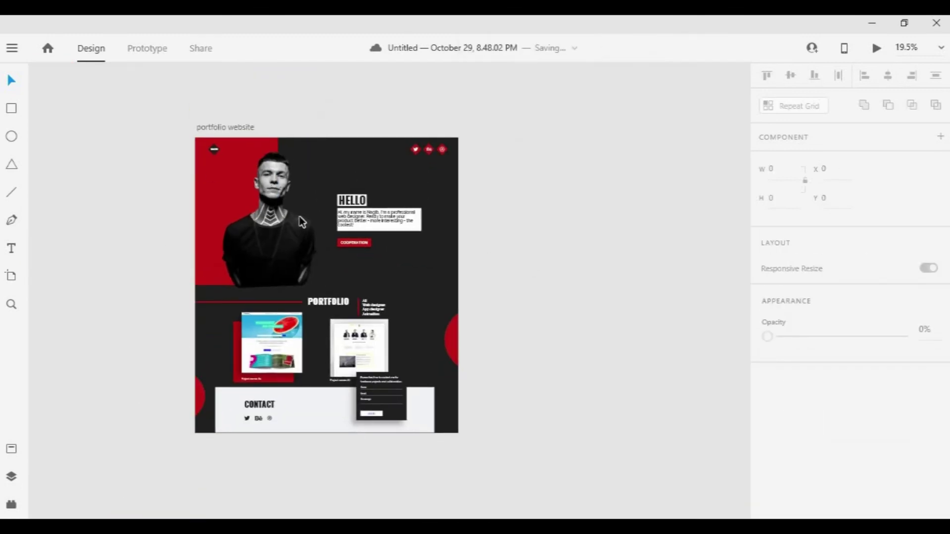
pyautogui.click(272, 189)
pyautogui.rightClick(349, 200)
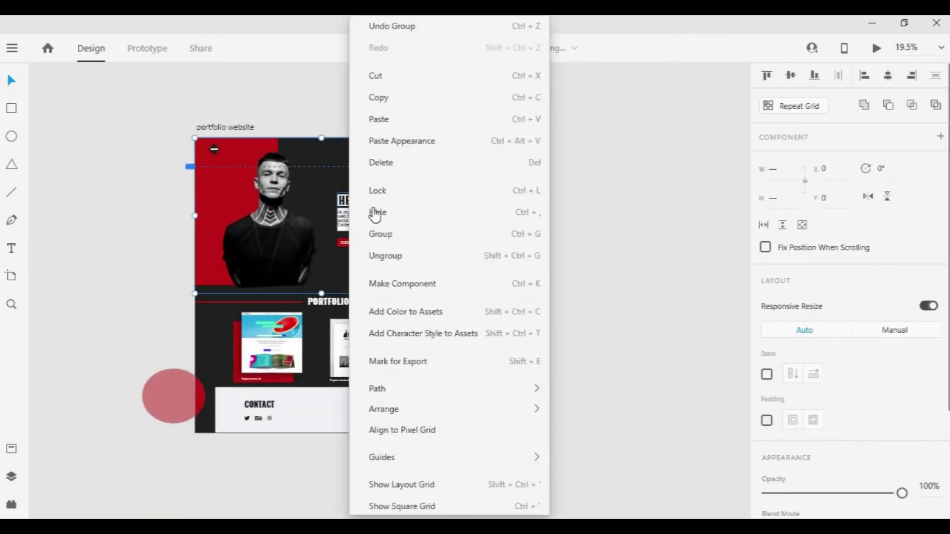
pyautogui.click(383, 256)
# Group the PORTFOLIO and CONTACT sections together with the red circles.
pyautogui.click(296, 393)
pyautogui.keyDown('shift'); pyautogui.click(297, 380); pyautogui.keyUp('shift')
pyautogui.rightClick(313, 346)
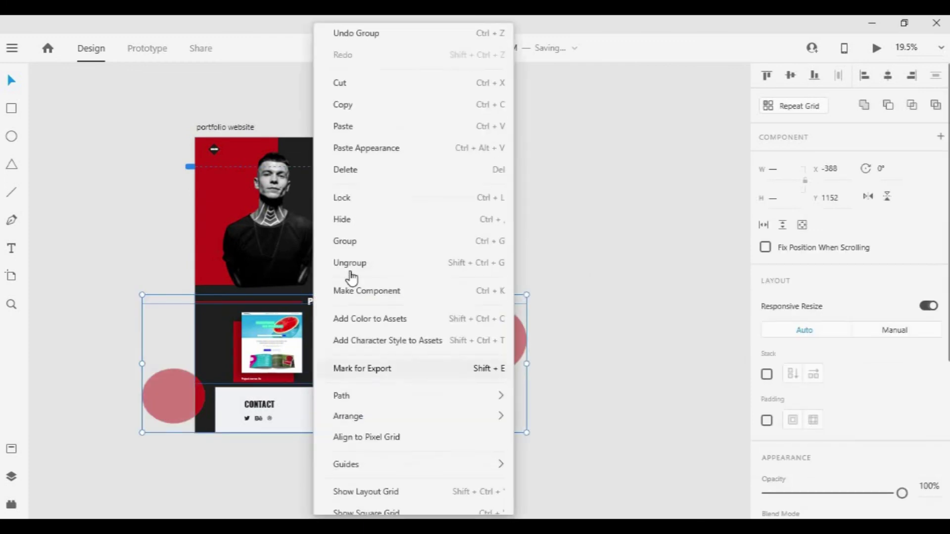
pyautogui.click(341, 240)
# Combine the hero group and the PORTFOLIO and CONTACT group into one page group.
pyautogui.click(315, 185)
pyautogui.keyDown('shift'); pyautogui.click(420, 429); pyautogui.keyUp('shift')
pyautogui.rightClick(349, 336)
pyautogui.click(381, 369)
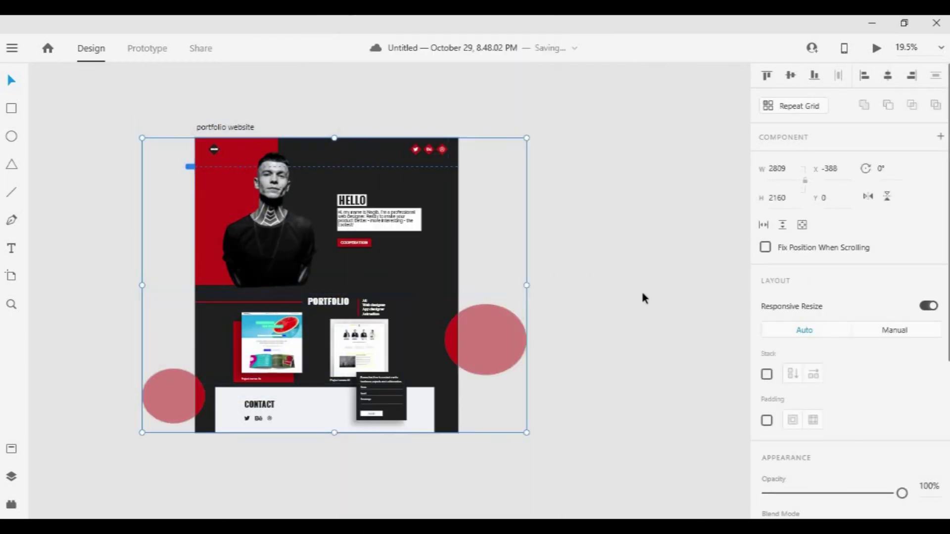
pyautogui.click(640, 292)
# Set the artboard's viewport height to 1090 so that the first screen covers the hero.
pyautogui.scroll(-4, 587, 321)
pyautogui.moveTo(523, 340); pyautogui.dragTo(473, 328)
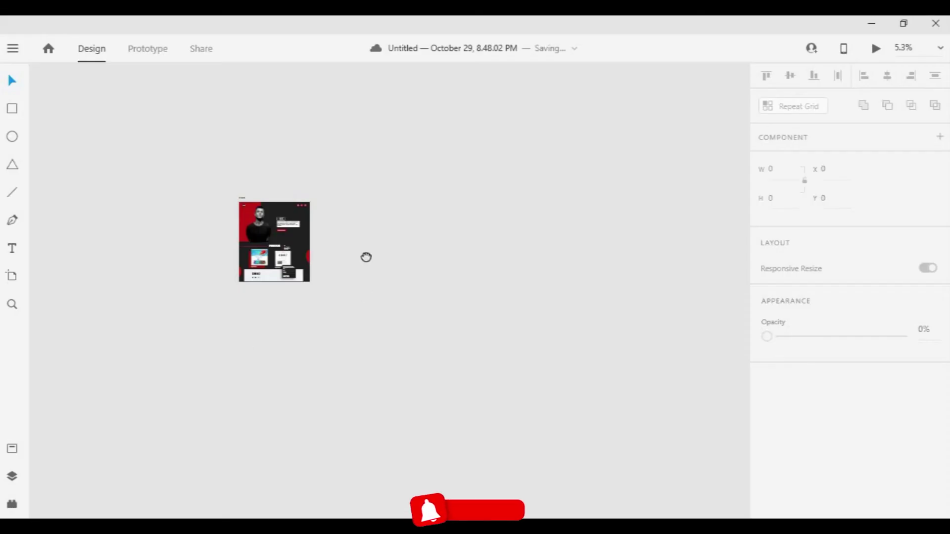
pyautogui.moveTo(245, 203); pyautogui.dragTo(275, 231)
pyautogui.scroll(6, 297, 275)
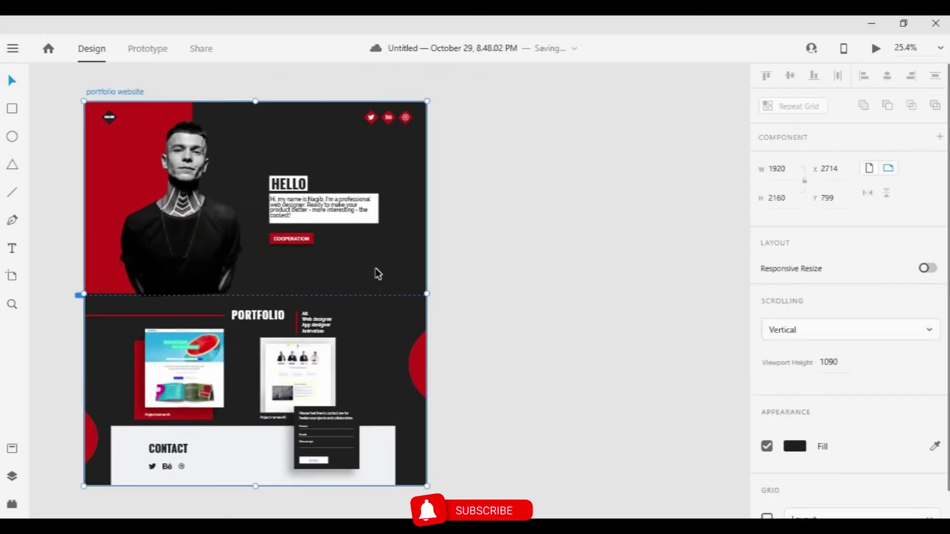
# Duplicate the portfolio website artboard beside the original, at X 5504, Y 845.
pyautogui.scroll(-1, 352, 303)
pyautogui.moveTo(189, 139); pyautogui.dragTo(561, 139)
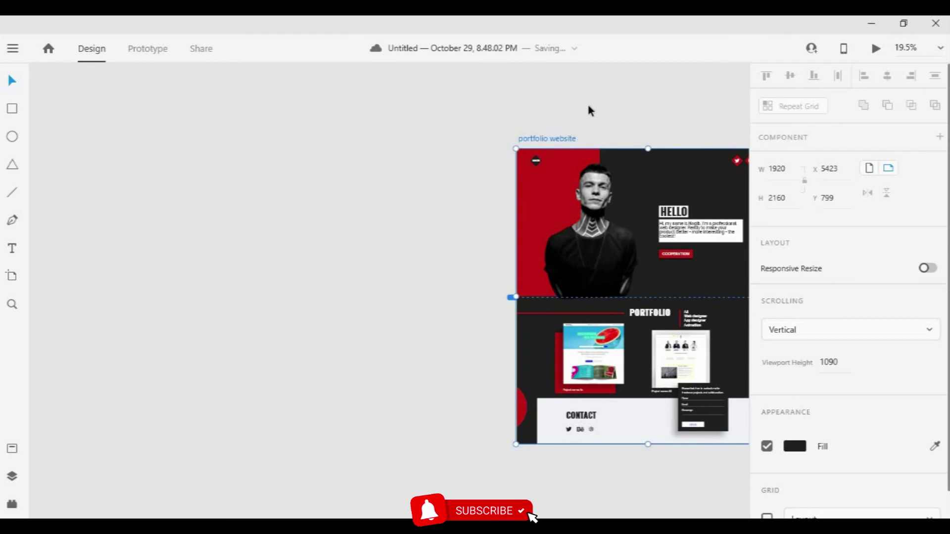
pyautogui.hotkey('ctrl', 'z')
pyautogui.moveTo(168, 138); pyautogui.dragTo(573, 148)
pyautogui.hscroll(5, 496, 110)
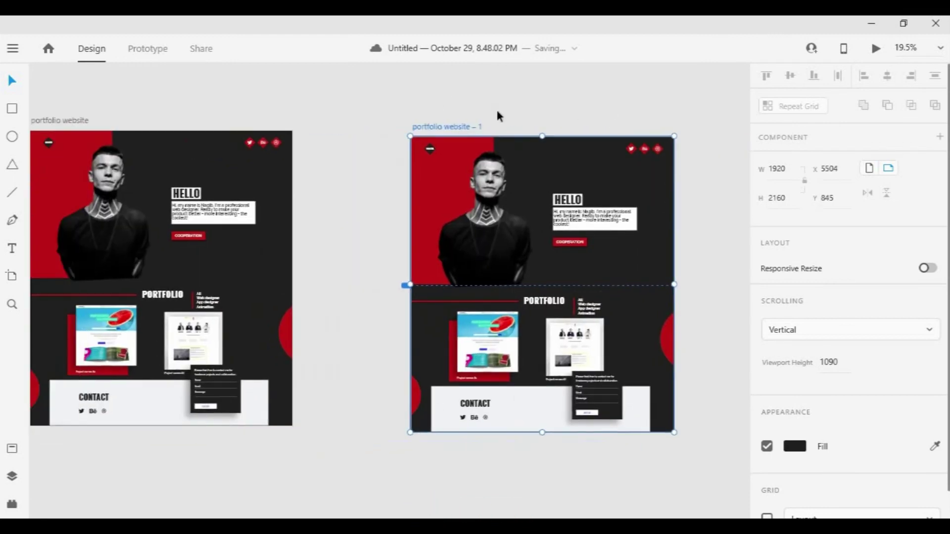
# Rename the duplicated artboard, entering "after parallux" at the start of its name.
pyautogui.doubleClick(460, 126)
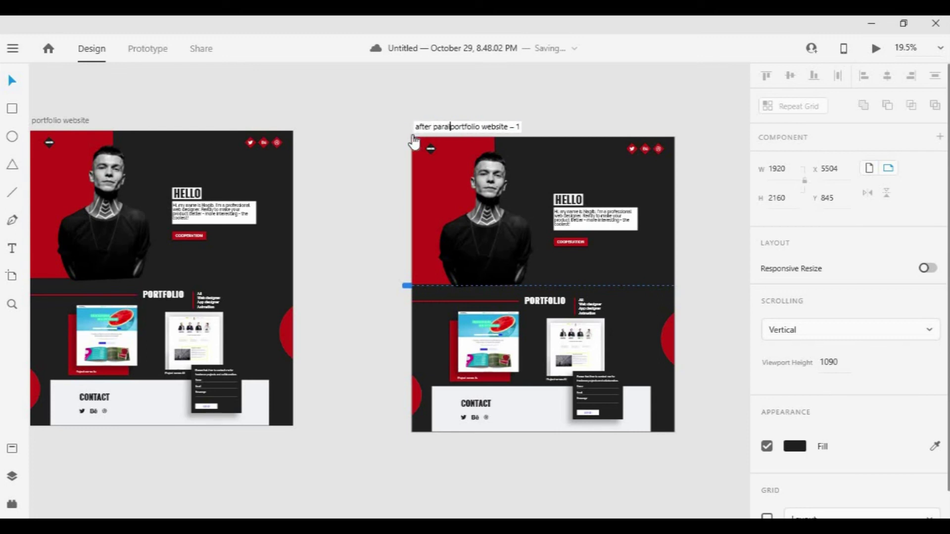
pyautogui.doubleClick(460, 128)
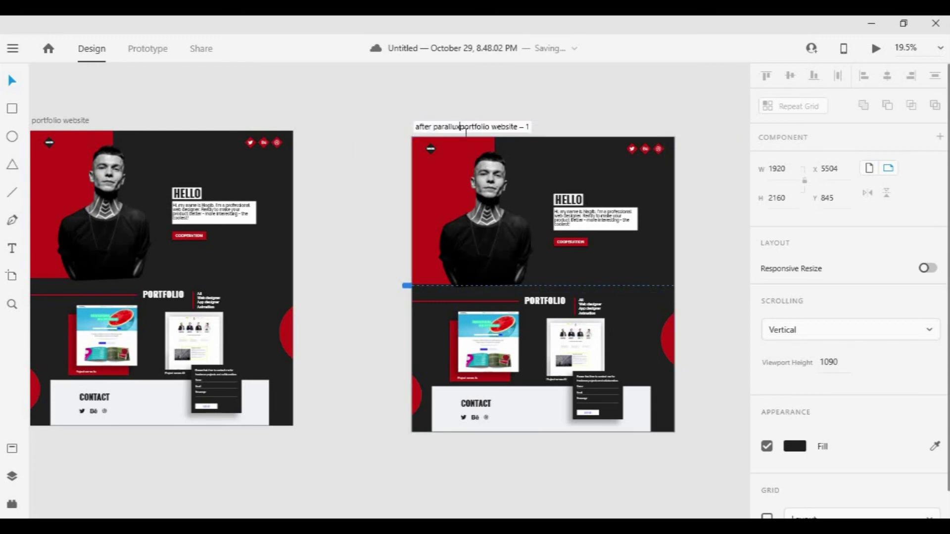
pyautogui.scroll(-4, 529, 168)
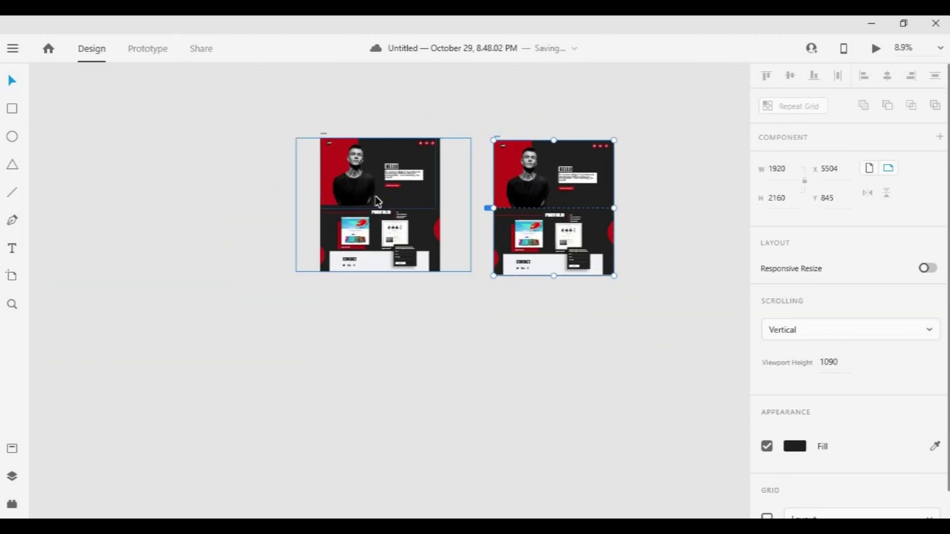
pyautogui.scroll(3, 378, 202)
pyautogui.scroll(6, 321, 269)
pyautogui.scroll(-2, 292, 299)
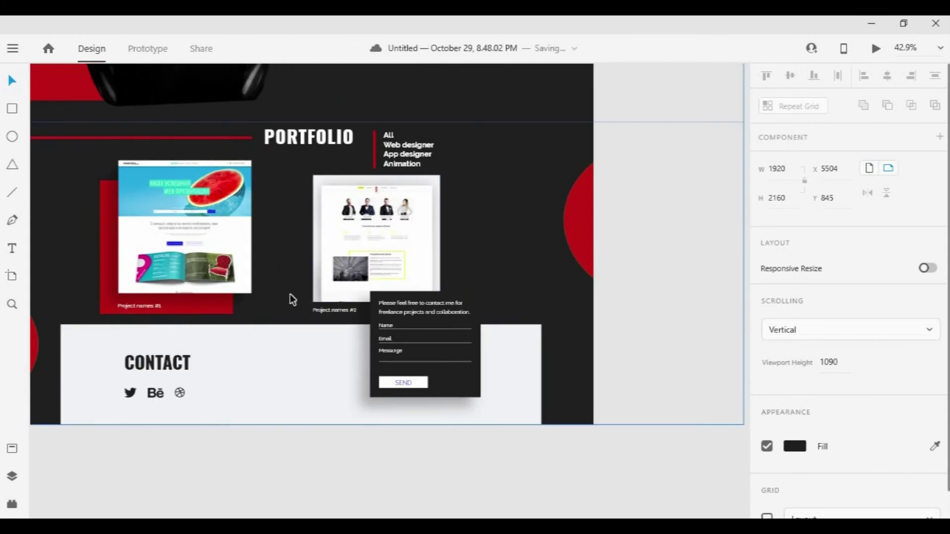
# Try to move the white CONTACT panel slightly lower in the original artboard.
pyautogui.scroll(-3, 291, 296)
pyautogui.moveTo(508, 258); pyautogui.dragTo(568, 222)
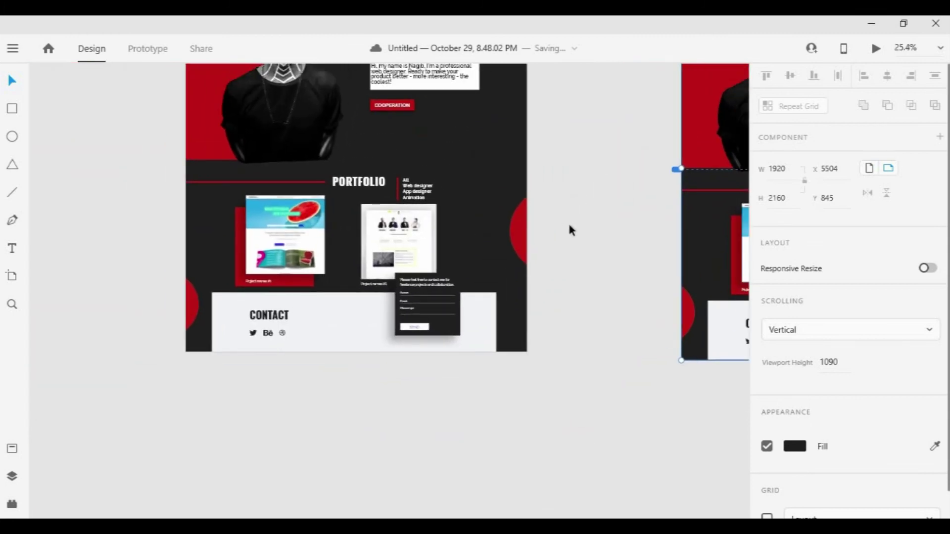
pyautogui.click(360, 184)
pyautogui.doubleClick(360, 181)
pyautogui.doubleClick(360, 180)
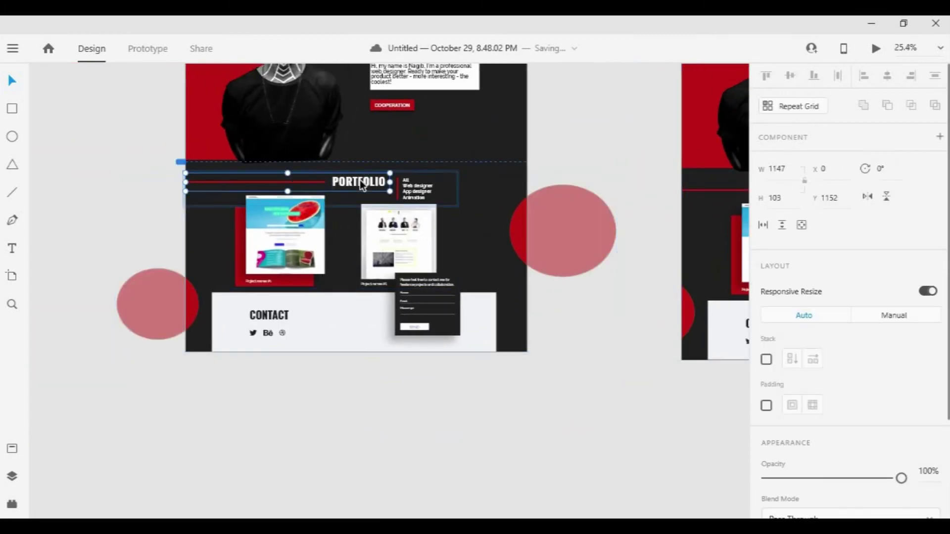
pyautogui.click(416, 421)
pyautogui.click(320, 310)
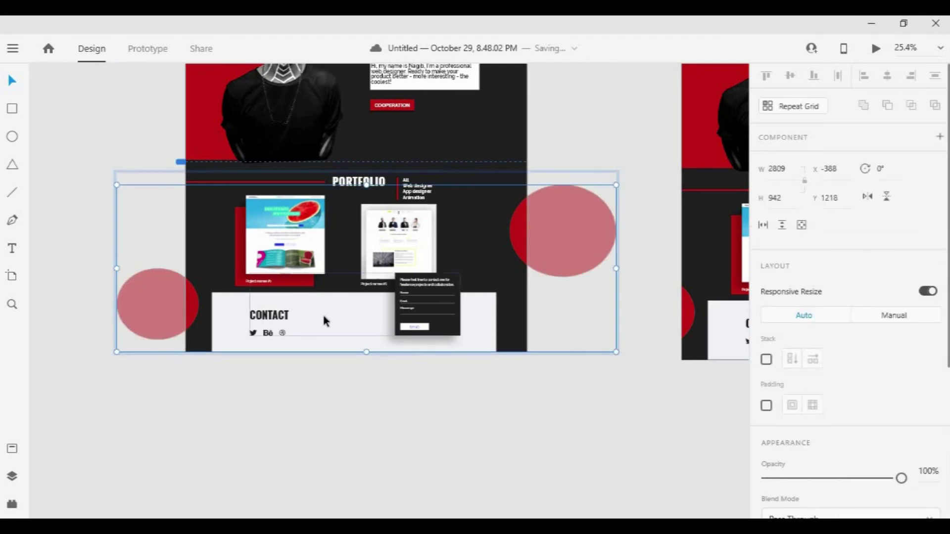
pyautogui.moveTo(221, 322); pyautogui.dragTo(227, 335)
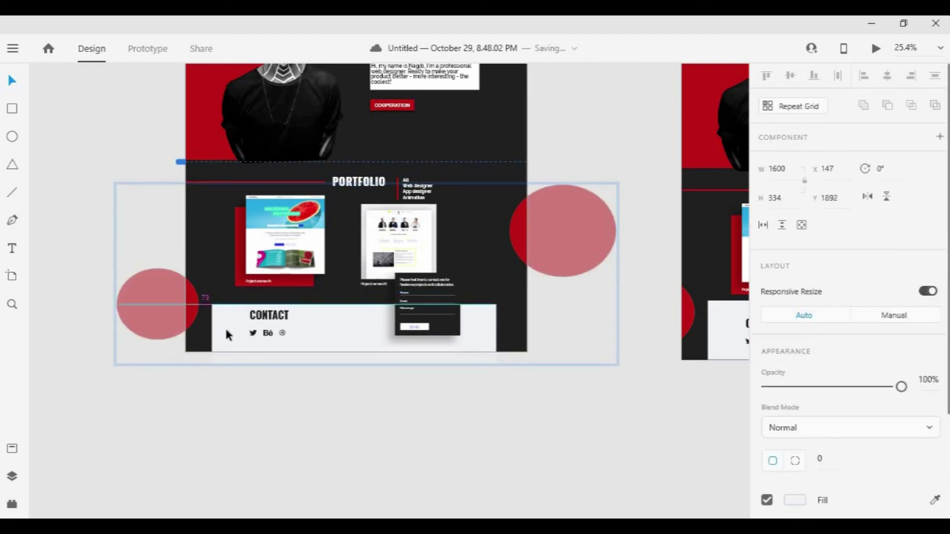
pyautogui.hotkey('ctrl', 'z')
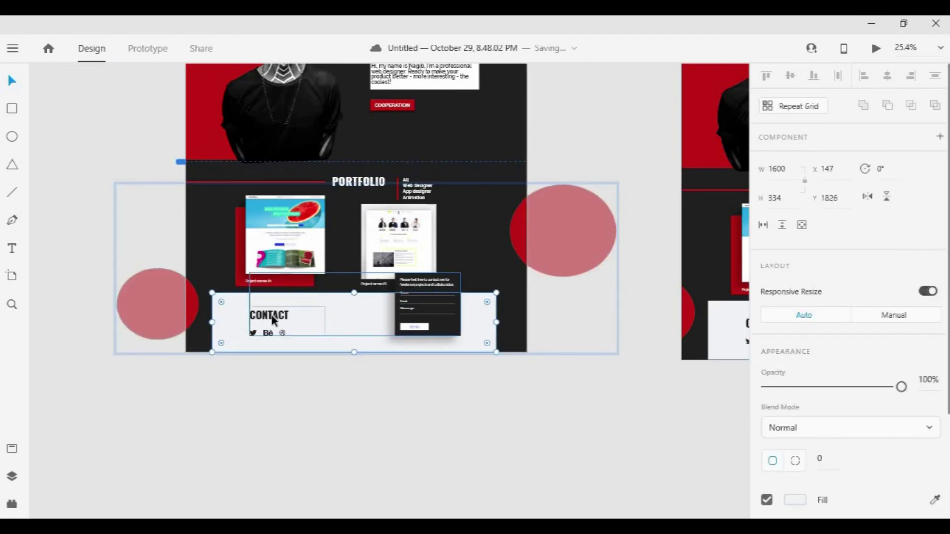
# Move the contact section's panel, text and form, together with the two red circles, down below the original artboard.
pyautogui.click(270, 315)
pyautogui.moveTo(422, 289); pyautogui.dragTo(421, 493)
pyautogui.moveTo(436, 328); pyautogui.dragTo(447, 446)
pyautogui.click(150, 221)
pyautogui.keyDown('shift'); pyautogui.click(556, 171); pyautogui.keyUp('shift')
pyautogui.moveTo(556, 172); pyautogui.dragTo(562, 371)
# Move both project cards, the category list and the PORTFOLIO heading with its red line down below the original artboard.
pyautogui.click(419, 163)
pyautogui.moveTo(419, 162); pyautogui.dragTo(423, 339)
pyautogui.click(286, 179)
pyautogui.moveTo(286, 179); pyautogui.dragTo(286, 313)
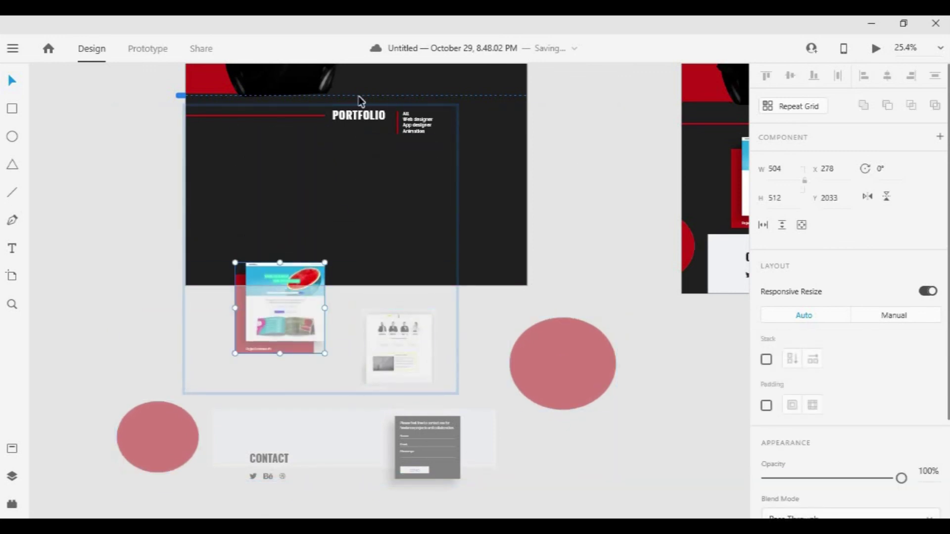
pyautogui.moveTo(412, 118); pyautogui.dragTo(410, 244)
pyautogui.moveTo(409, 277); pyautogui.dragTo(409, 278)
pyautogui.moveTo(312, 114); pyautogui.dragTo(329, 250)
# Shrink the moved portfolio and contact group to about 381 by 183 below the artboard and lower its opacity.
pyautogui.click(284, 189)
pyautogui.scroll(-3, 283, 189)
pyautogui.click(332, 227)
pyautogui.click(332, 228)
pyautogui.moveTo(480, 362); pyautogui.dragTo(397, 303)
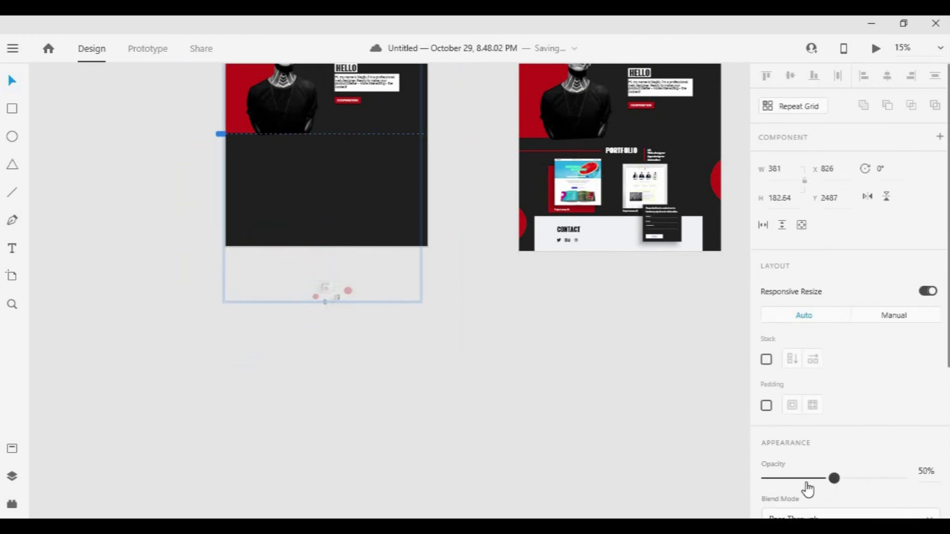
pyautogui.click(500, 371)
# Shorten the original portfolio website artboard to a height of 1080 so that it ends at the bottom of the hero.
pyautogui.scroll(-2, 495, 371)
pyautogui.moveTo(251, 113); pyautogui.dragTo(99, 141)
pyautogui.click(140, 130)
pyautogui.moveTo(212, 303); pyautogui.dragTo(214, 217)
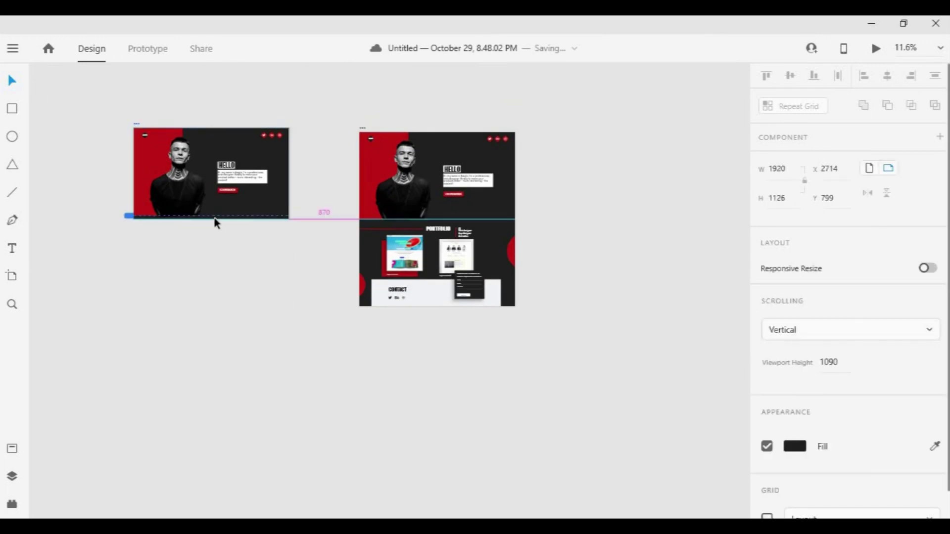
pyautogui.scroll(5, 214, 224)
pyautogui.moveTo(232, 275); pyautogui.dragTo(254, 264)
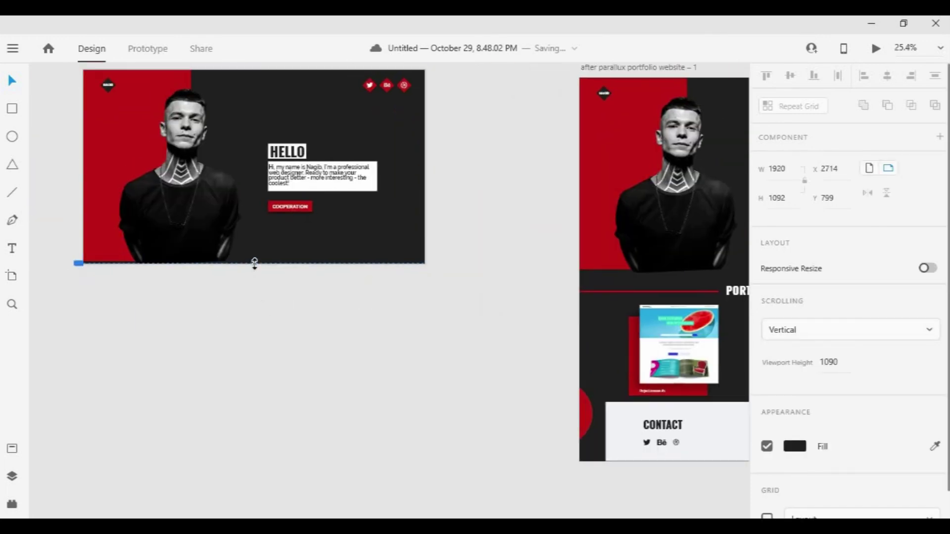
pyautogui.click(291, 310)
pyautogui.moveTo(227, 184); pyautogui.dragTo(239, 231)
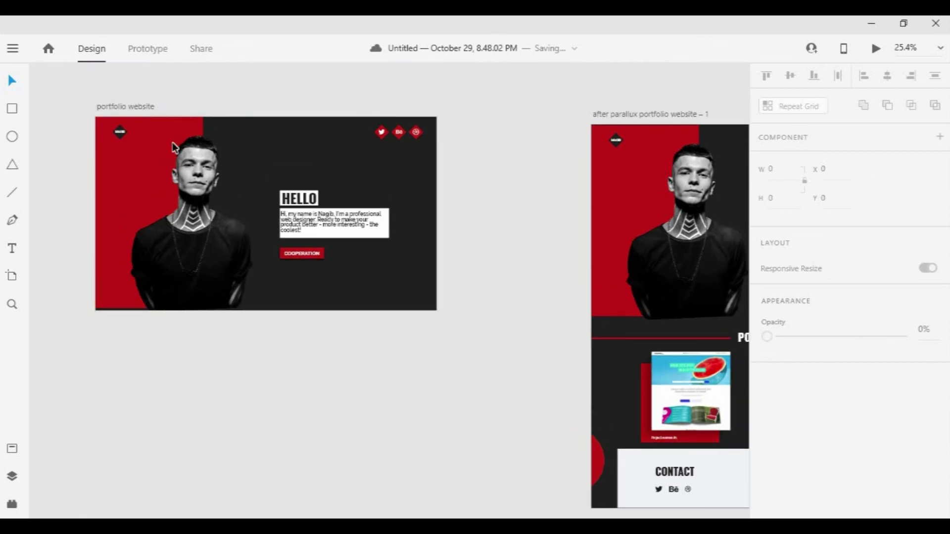
pyautogui.click(148, 107)
pyautogui.moveTo(268, 312); pyautogui.dragTo(267, 310)
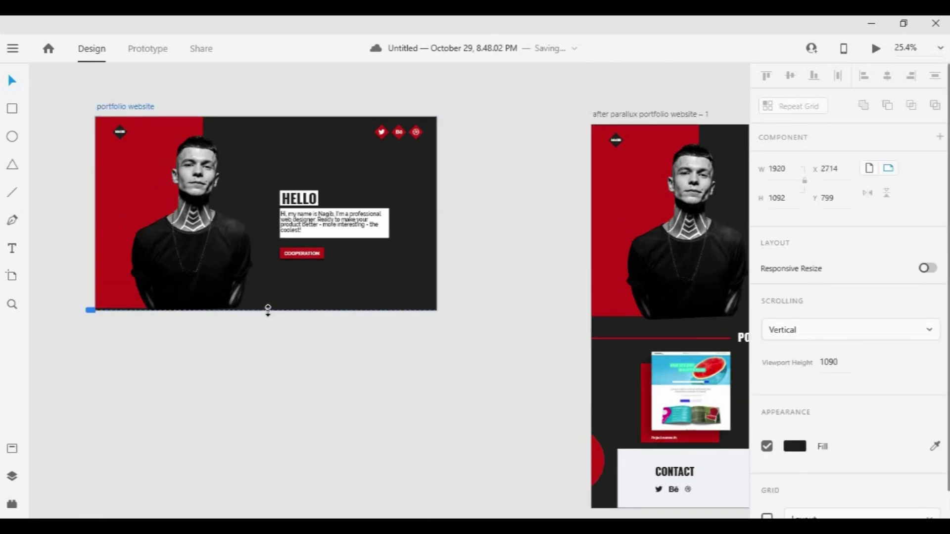
pyautogui.click(788, 199)
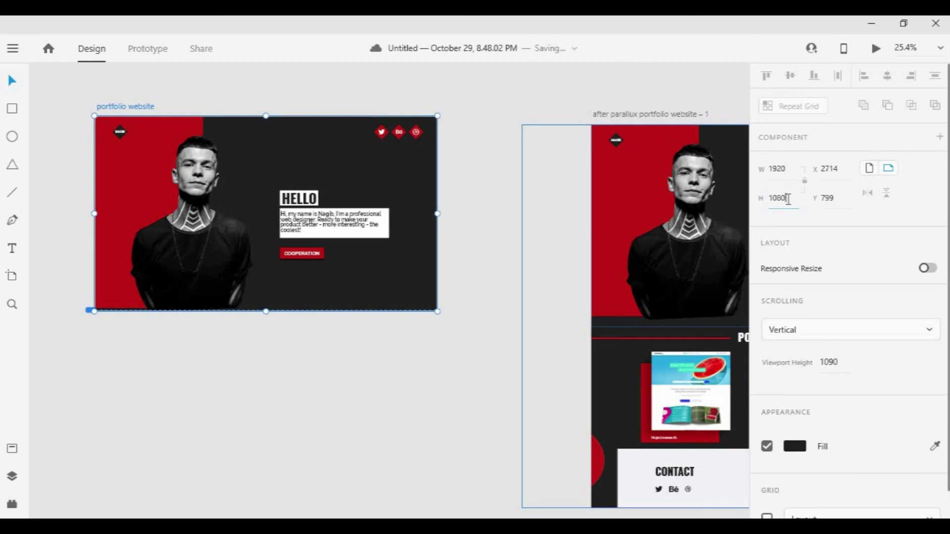
pyautogui.press('Return')
# Move the duplicated artboard level with the original's top edge, to X 5512, Y 799.
pyautogui.click(435, 381)
pyautogui.scroll(-3, 435, 381)
pyautogui.moveTo(469, 392); pyautogui.dragTo(156, 381)
pyautogui.scroll(3, 255, 250)
pyautogui.moveTo(483, 64); pyautogui.dragTo(510, 20)
pyautogui.scroll(-1, 517, 124)
pyautogui.moveTo(513, 118); pyautogui.dragTo(498, 163)
pyautogui.click(339, 150)
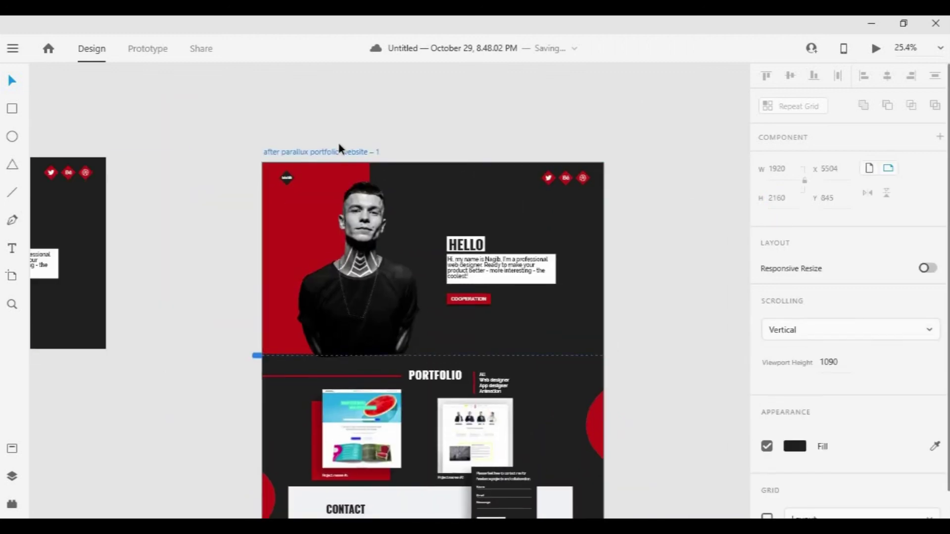
pyautogui.scroll(-2, 621, 314)
pyautogui.click(568, 339)
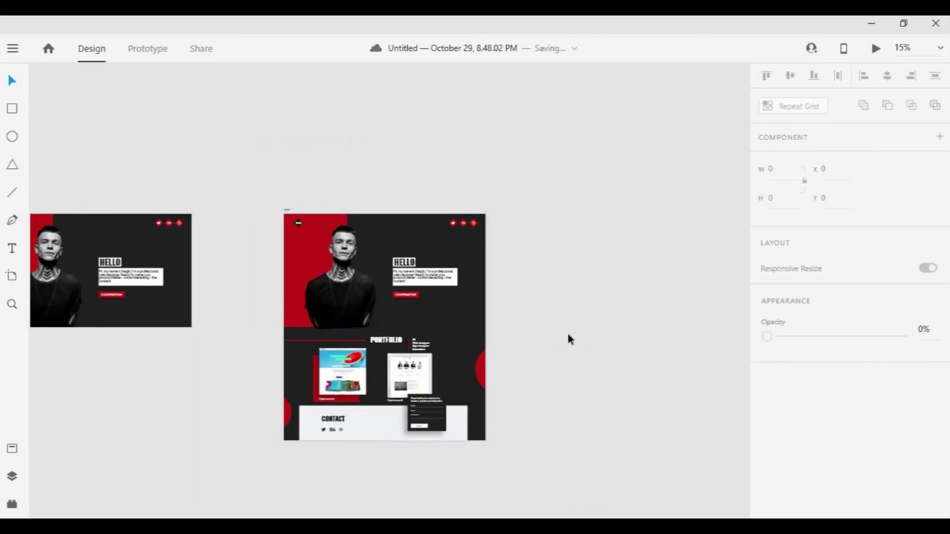
# Move the hero's red panel and the portrait photo up and out of the duplicated artboard's hero area.
pyautogui.click(298, 322)
pyautogui.doubleClick(301, 319)
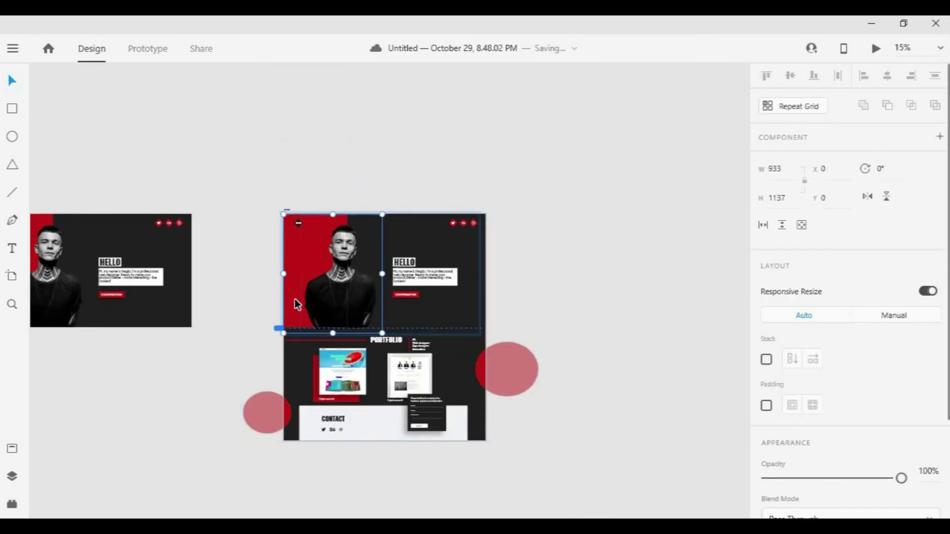
pyautogui.doubleClick(295, 299)
pyautogui.moveTo(295, 299); pyautogui.dragTo(312, 137)
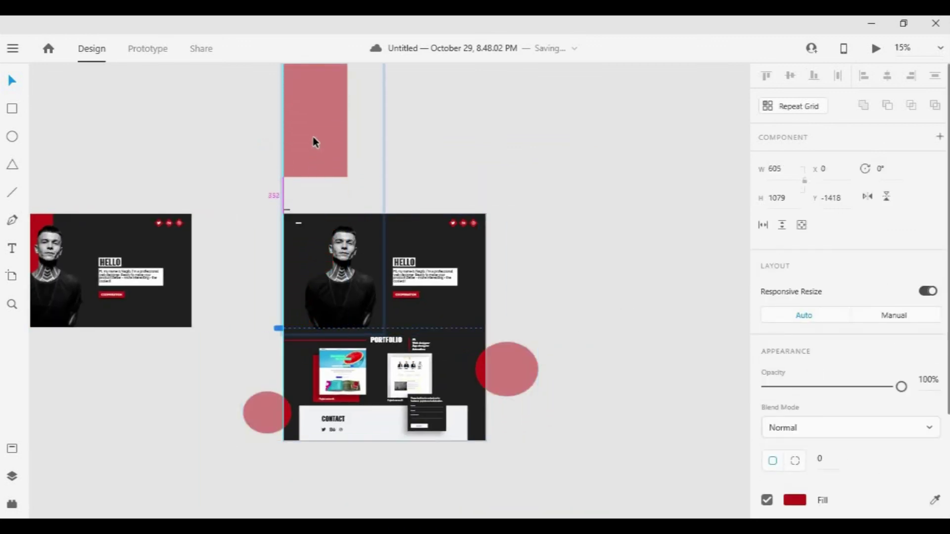
pyautogui.moveTo(346, 267); pyautogui.dragTo(346, 163)
# Move the diamond logo up above the duplicated artboard.
pyautogui.scroll(3, 335, 230)
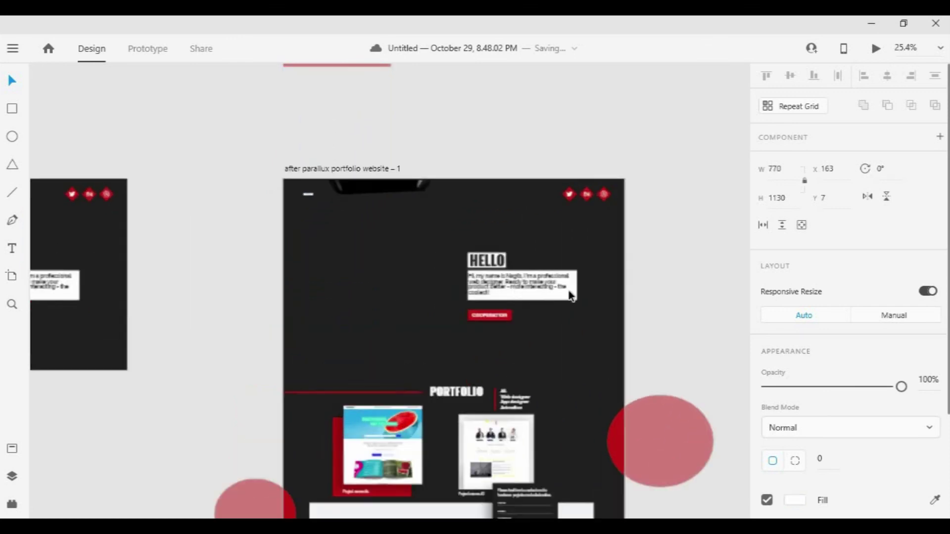
pyautogui.click(271, 220)
pyautogui.doubleClick(272, 220)
pyautogui.moveTo(272, 220); pyautogui.dragTo(278, 109)
# Move the three social media icons together up above the duplicated artboard, to Y -529.
pyautogui.doubleClick(536, 221)
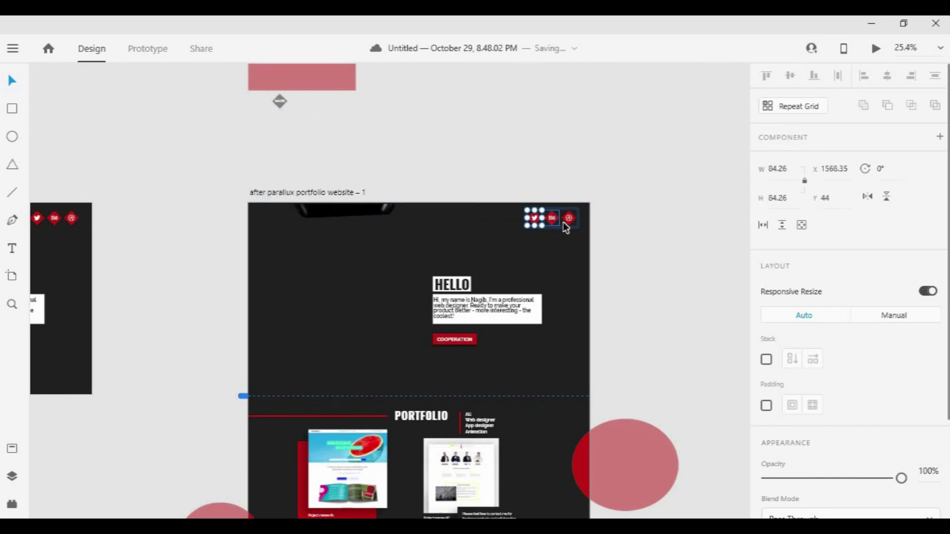
pyautogui.doubleClick(570, 218)
pyautogui.moveTo(569, 218); pyautogui.dragTo(568, 125)
pyautogui.hotkey('ctrl', 'z')
pyautogui.scroll(3, 581, 256)
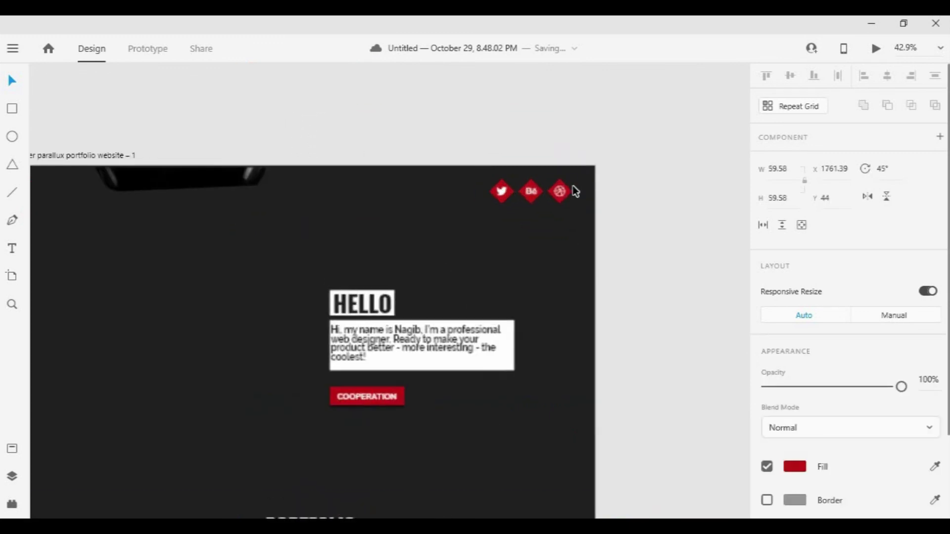
pyautogui.click(574, 203)
pyautogui.click(564, 197)
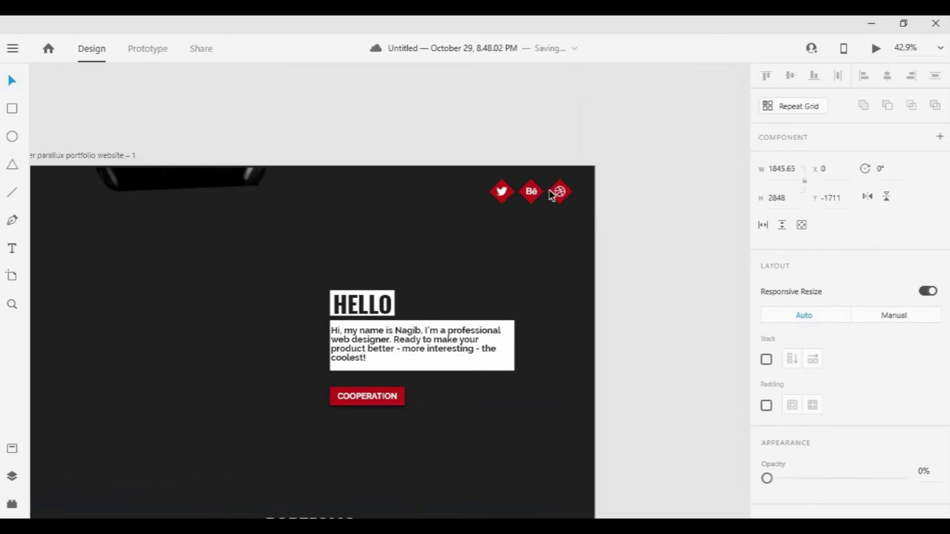
pyautogui.moveTo(564, 199)
pyautogui.mouseDown()
pyautogui.moveTo(562, 95)
pyautogui.moveTo(549, 210)
pyautogui.moveTo(548, 196)
pyautogui.mouseUp()
pyautogui.scroll(-3, 490, 353)
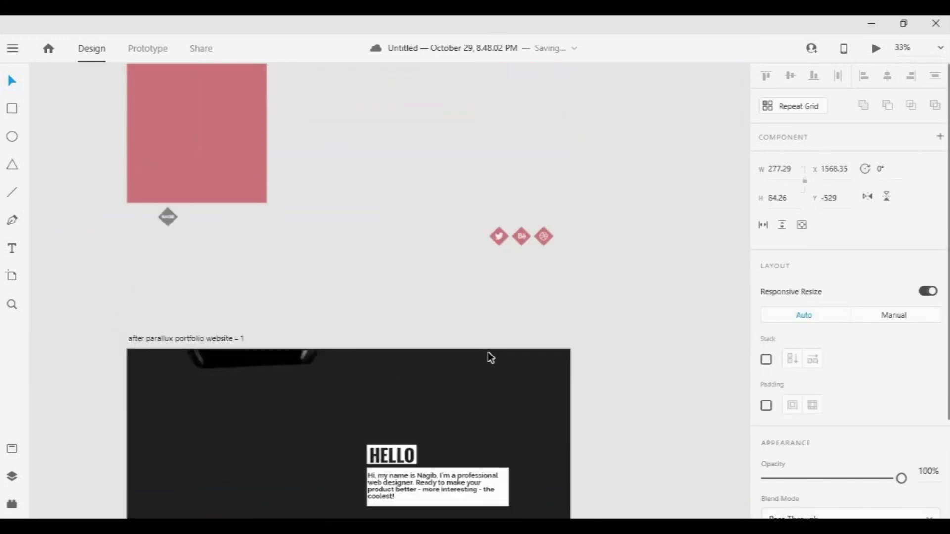
pyautogui.click(592, 337)
# Move the hero's HELLO heading with its white box up out of the duplicated artboard.
pyautogui.scroll(4, 426, 320)
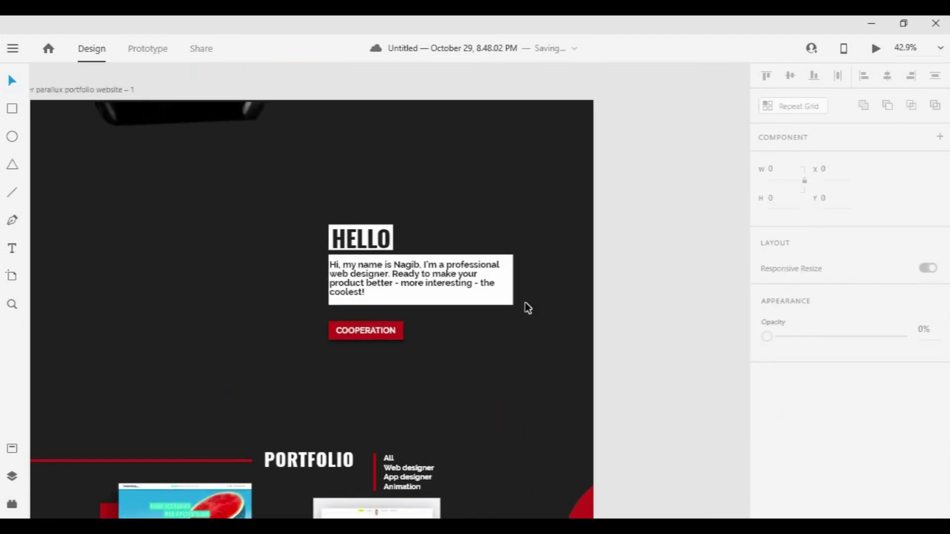
pyautogui.doubleClick(386, 240)
pyautogui.moveTo(386, 240); pyautogui.dragTo(377, 128)
pyautogui.hotkey('ctrl', 'z')
pyautogui.doubleClick(381, 239)
pyautogui.click(439, 270)
pyautogui.doubleClick(382, 240)
pyautogui.doubleClick(386, 241)
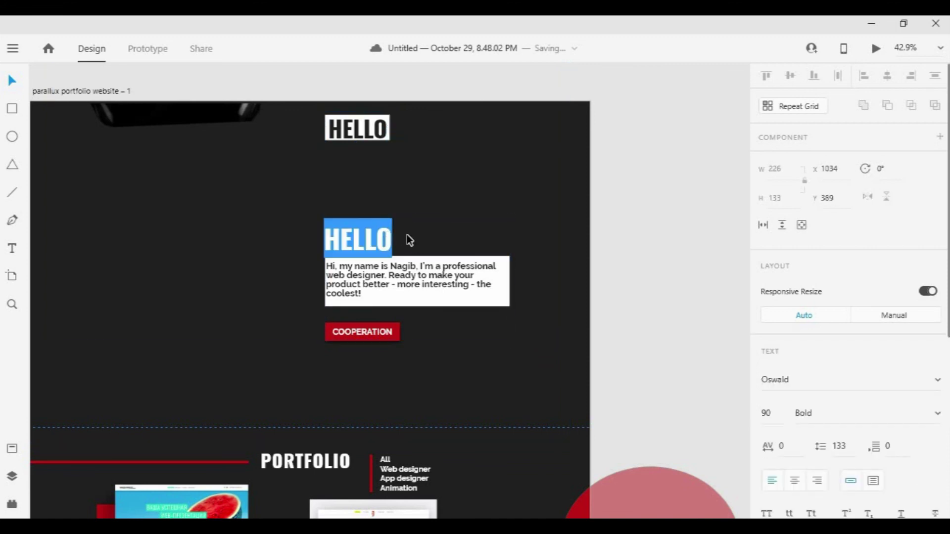
pyautogui.moveTo(384, 99); pyautogui.dragTo(384, 71)
# Move the introduction text with its white box and the COOPERATION button up out of the duplicated artboard.
pyautogui.moveTo(440, 283); pyautogui.dragTo(442, 138)
pyautogui.moveTo(445, 230); pyautogui.dragTo(442, 123)
pyautogui.click(377, 333)
pyautogui.click(396, 335)
pyautogui.keyDown('shift'); pyautogui.click(389, 334); pyautogui.keyUp('shift')
pyautogui.moveTo(389, 334); pyautogui.dragTo(386, 148)
pyautogui.click(391, 258)
# Move the page group up so that the PORTFOLIO and CONTACT sections fill the duplicated artboard's first screen, at Y -2791.
pyautogui.scroll(-4, 382, 278)
pyautogui.scroll(-3, 431, 303)
pyautogui.moveTo(398, 278); pyautogui.dragTo(395, 163)
pyautogui.click(235, 93)
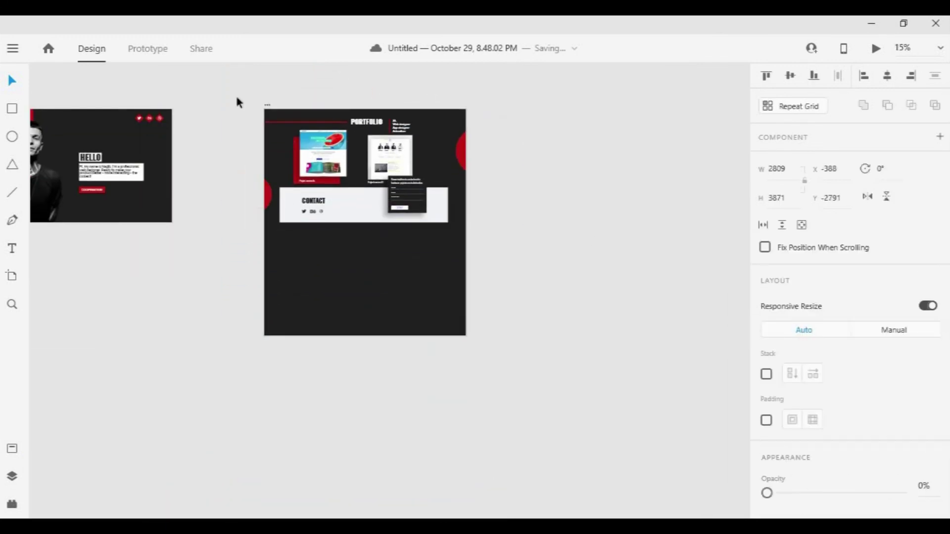
# Shorten the duplicated artboard to a height of 1080, ending at the bottom of the CONTACT section.
pyautogui.click(269, 106)
pyautogui.moveTo(364, 335); pyautogui.dragTo(365, 223)
pyautogui.scroll(-1, 237, 368)
pyautogui.moveTo(263, 366); pyautogui.dragTo(429, 353)
pyautogui.hscroll(-3, 410, 383)
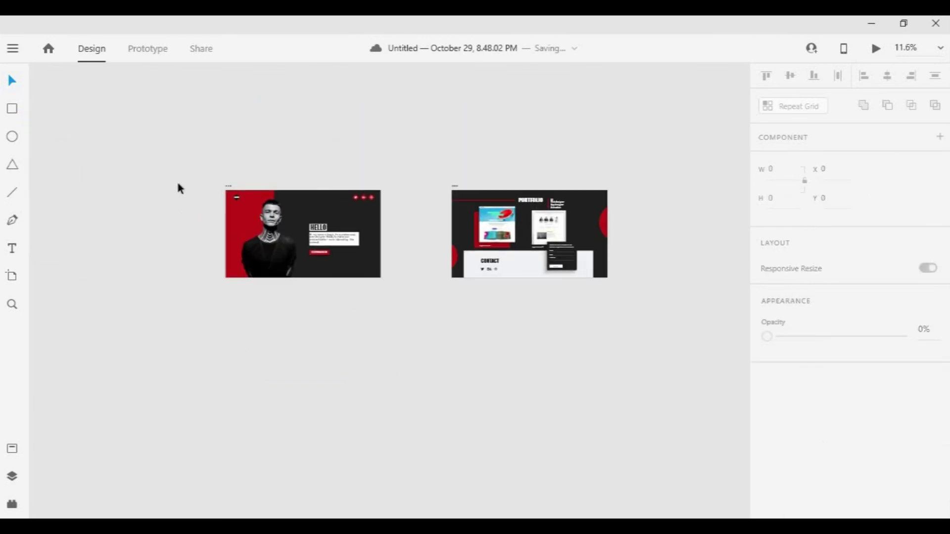
# Link the portfolio website artboard to the after parallux artboard as a prototype interaction.
pyautogui.click(234, 189)
pyautogui.scroll(3, 413, 334)
pyautogui.moveTo(414, 333); pyautogui.dragTo(411, 390)
pyautogui.scroll(2, 336, 370)
pyautogui.moveTo(337, 371); pyautogui.dragTo(462, 409)
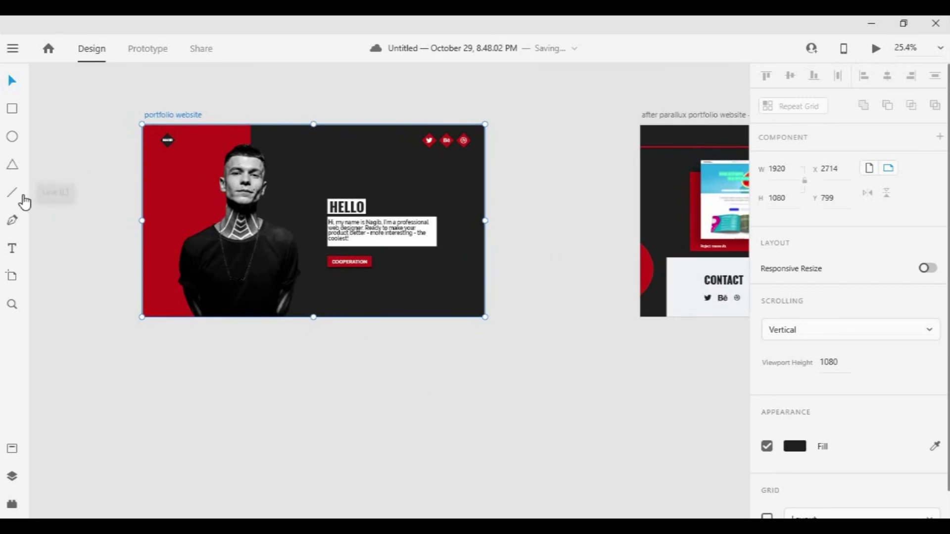
pyautogui.scroll(-1, 419, 361)
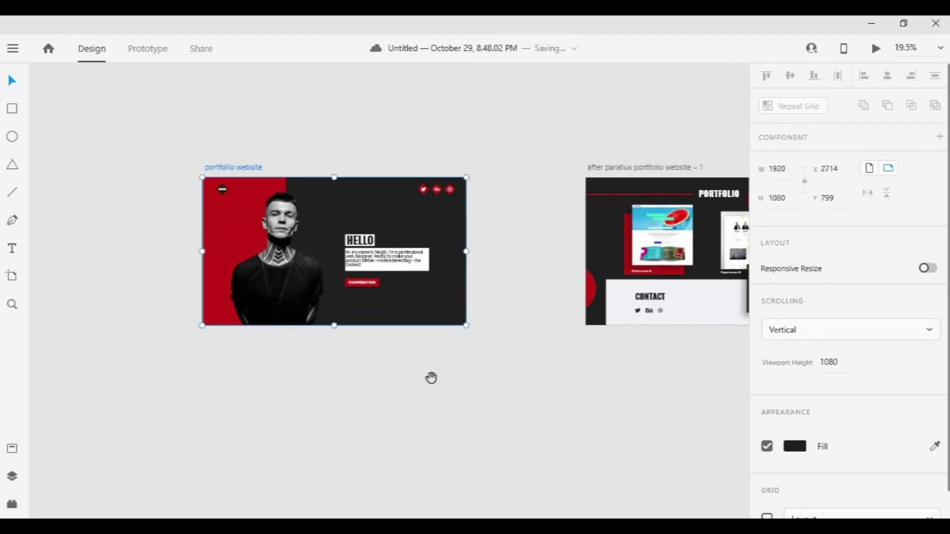
pyautogui.hscroll(3, 331, 373)
pyautogui.click(148, 48)
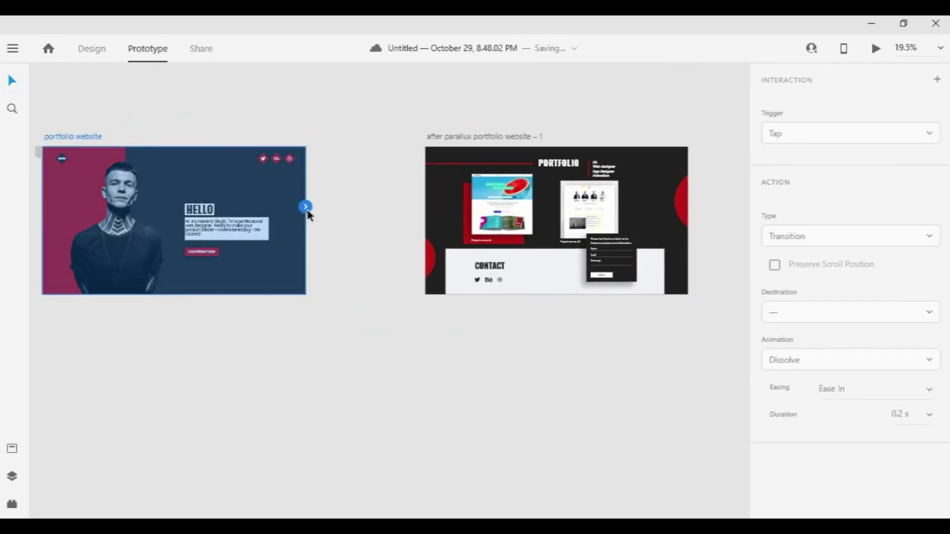
pyautogui.moveTo(305, 208); pyautogui.dragTo(495, 218)
# Trigger the link by Keys & Gamepad with the down arrow key, using Auto-Animate, Ease In-Out easing and a 3 s duration.
pyautogui.click(841, 133)
pyautogui.click(804, 217)
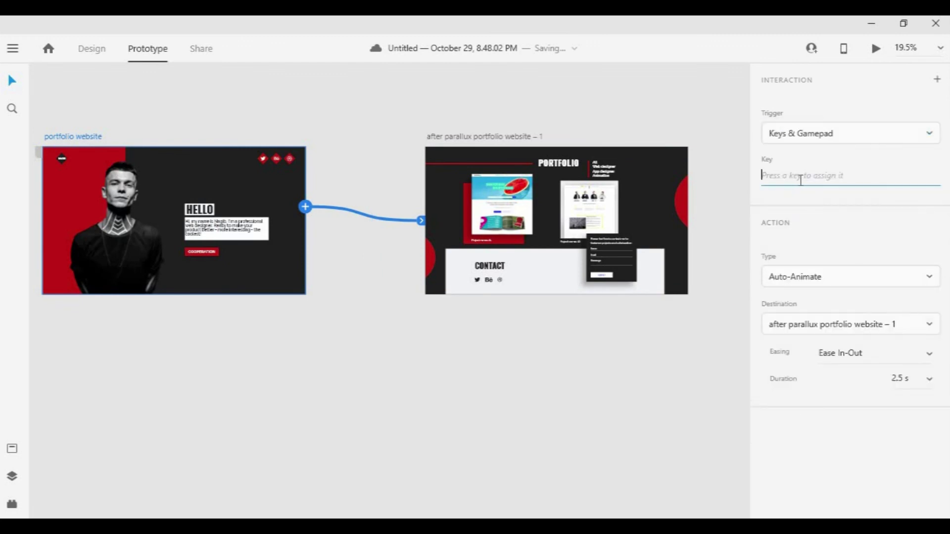
pyautogui.click(886, 277)
pyautogui.click(889, 283)
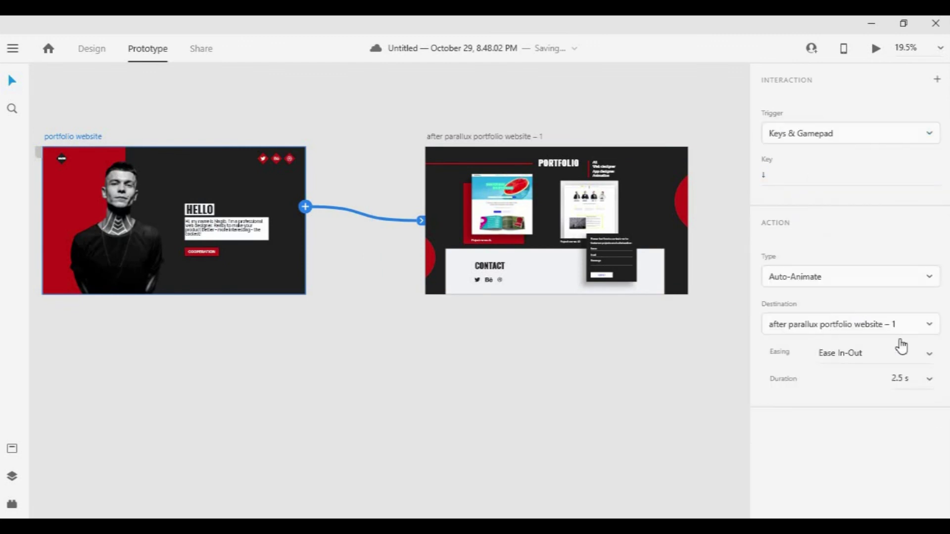
pyautogui.click(929, 354)
pyautogui.click(847, 358)
pyautogui.click(916, 379)
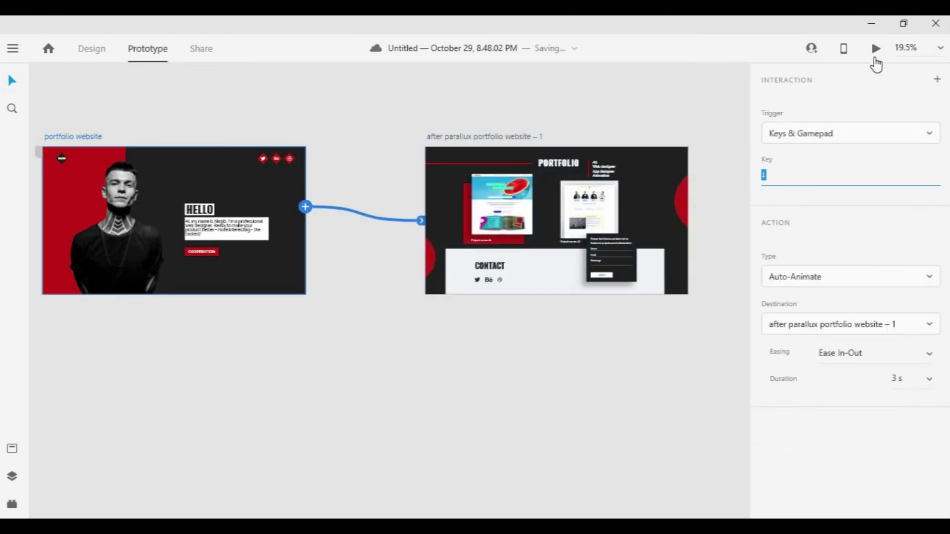
# Preview the prototype and play the parallax transition with its assigned key.
pyautogui.hotkey('ctrl', 'Return')
pyautogui.press('Down')
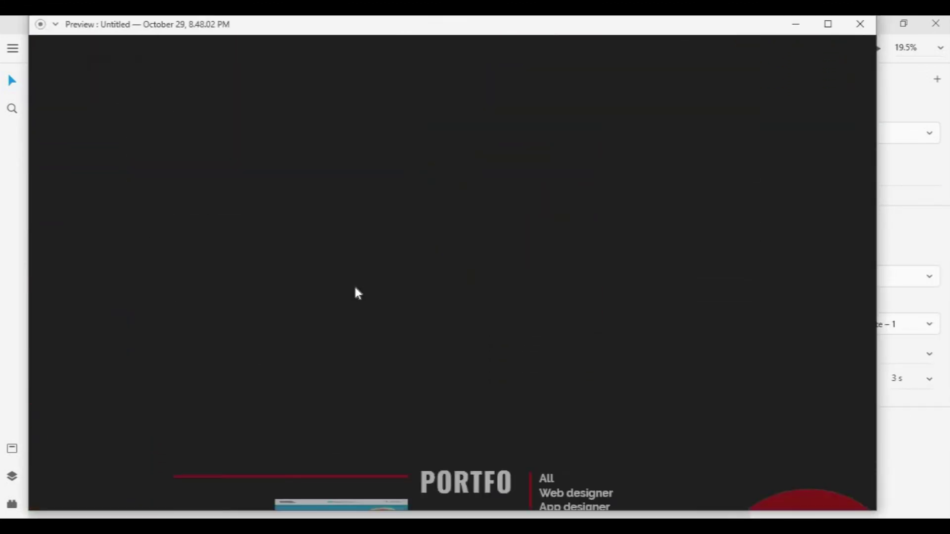
pyautogui.click(796, 24)
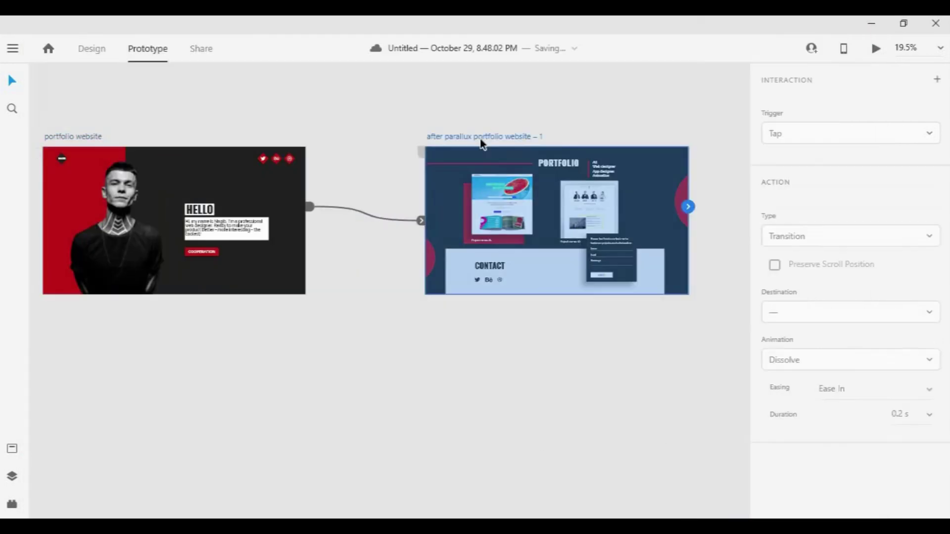
# Link the after parallux artboard back to the portfolio website artboard in the prototype.
pyautogui.click(92, 49)
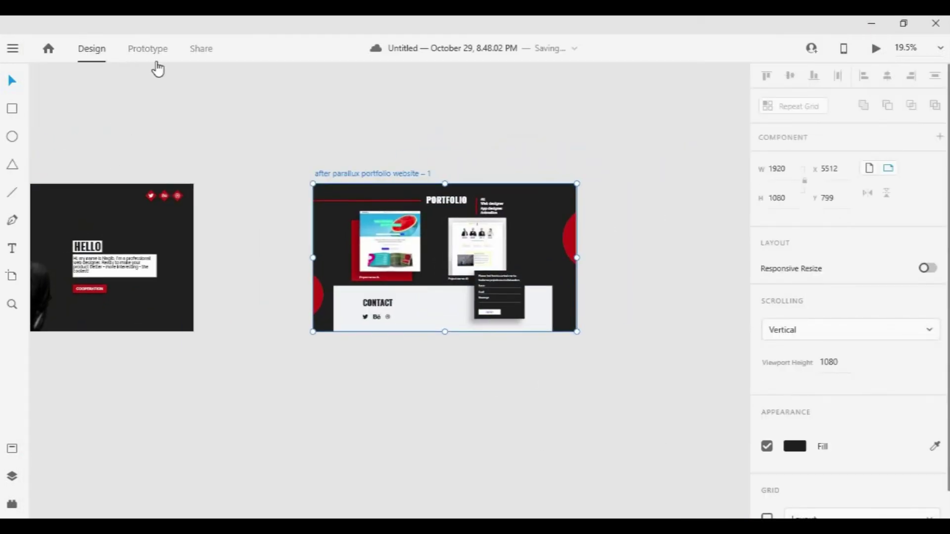
pyautogui.click(148, 49)
pyautogui.moveTo(577, 244); pyautogui.dragTo(145, 269)
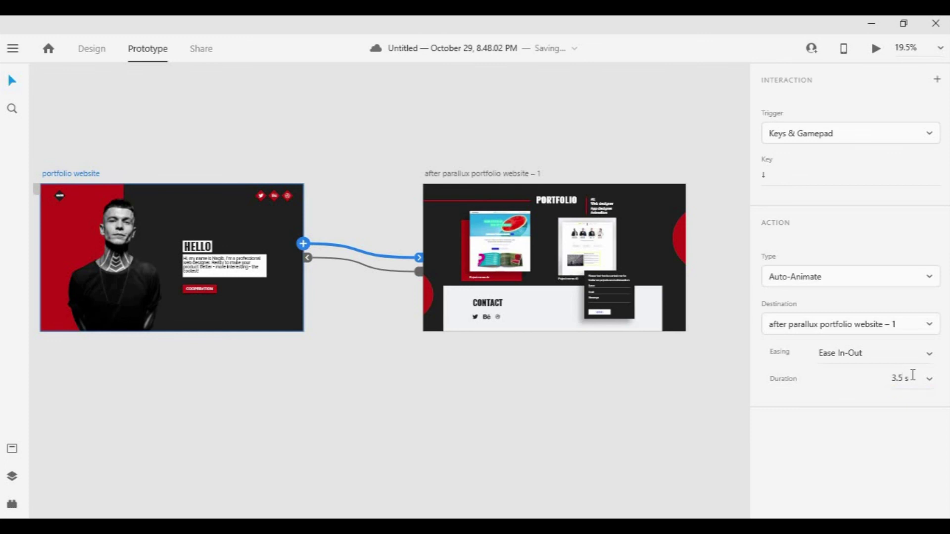
# Change the Auto-Animate duration of the after parallux artboard's link back to portfolio website, and make portfolio website the flow's starting artboard.
pyautogui.click(488, 188)
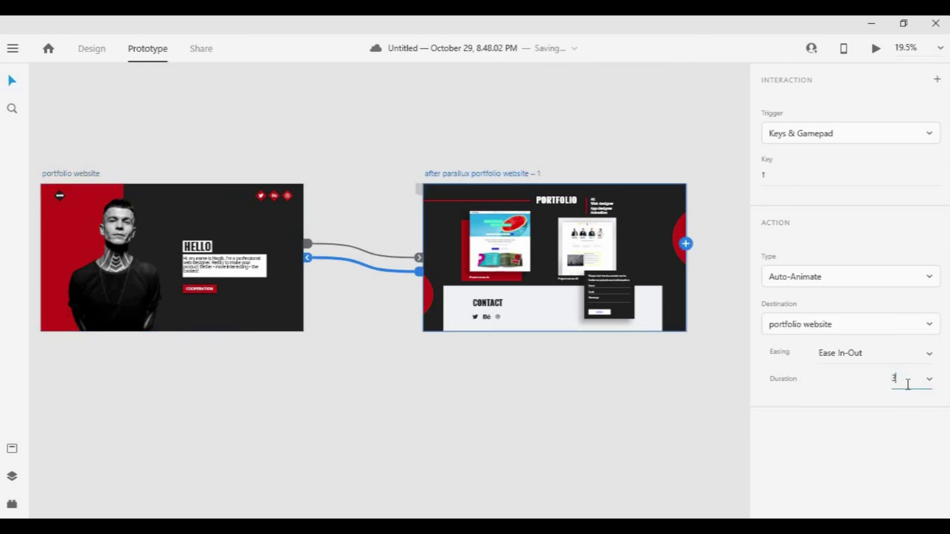
pyautogui.click(55, 174)
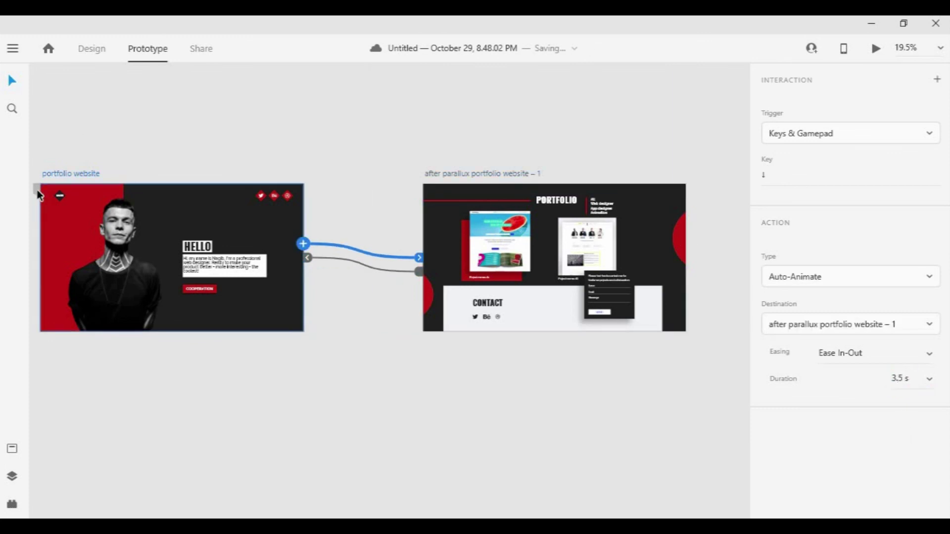
# Preview the prototype from portfolio website, play the parallax transition forward and back twice with its assigned keys, and close the preview.
pyautogui.click(876, 49)
pyautogui.moveTo(551, 28); pyautogui.dragTo(569, 32)
pyautogui.press('Down')
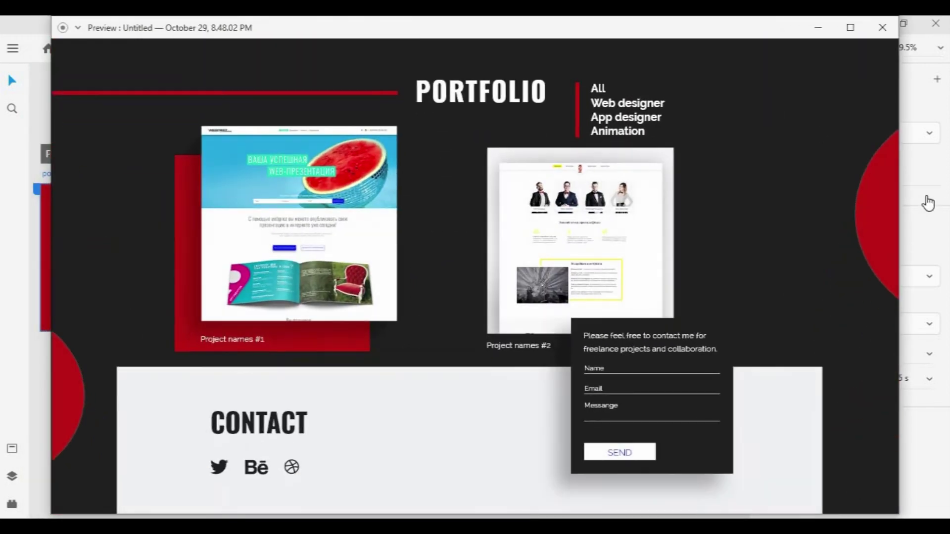
pyautogui.press('Up')
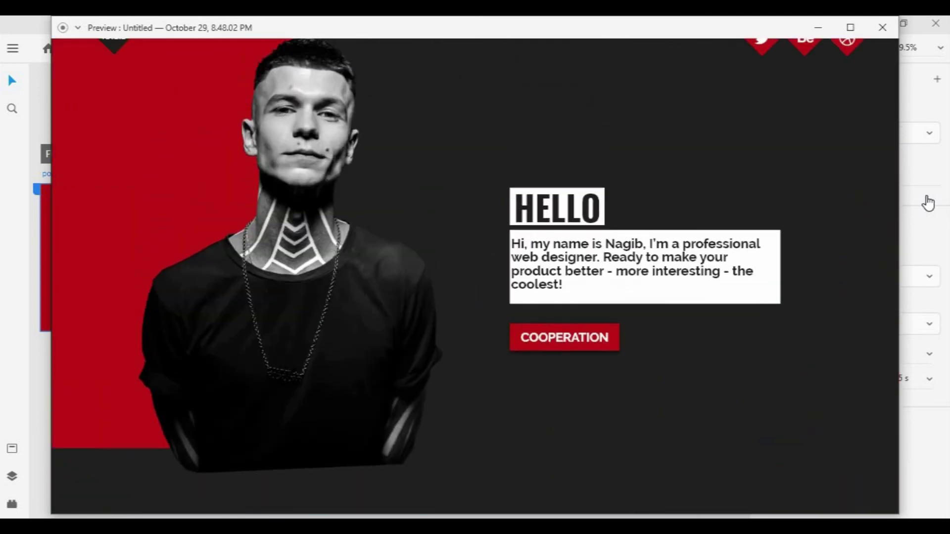
pyautogui.press('Down')
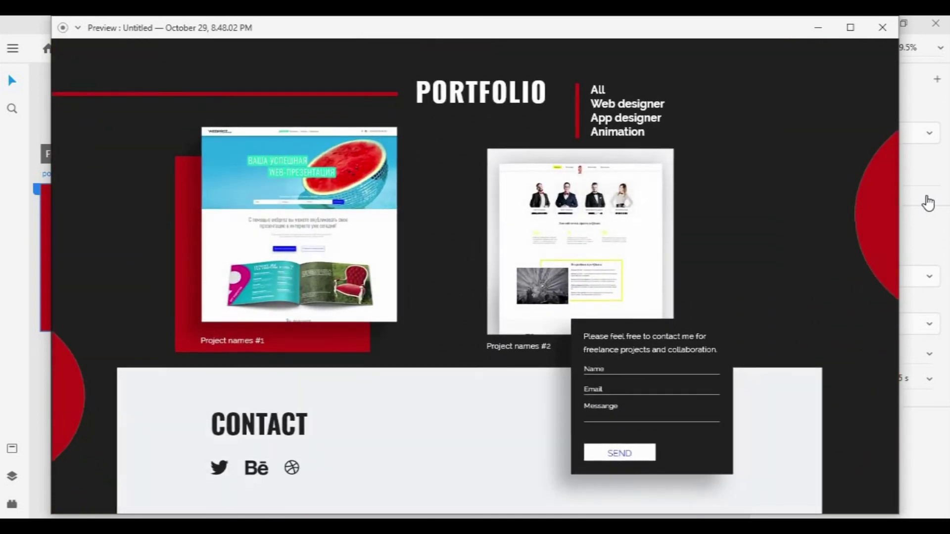
pyautogui.press('Up')
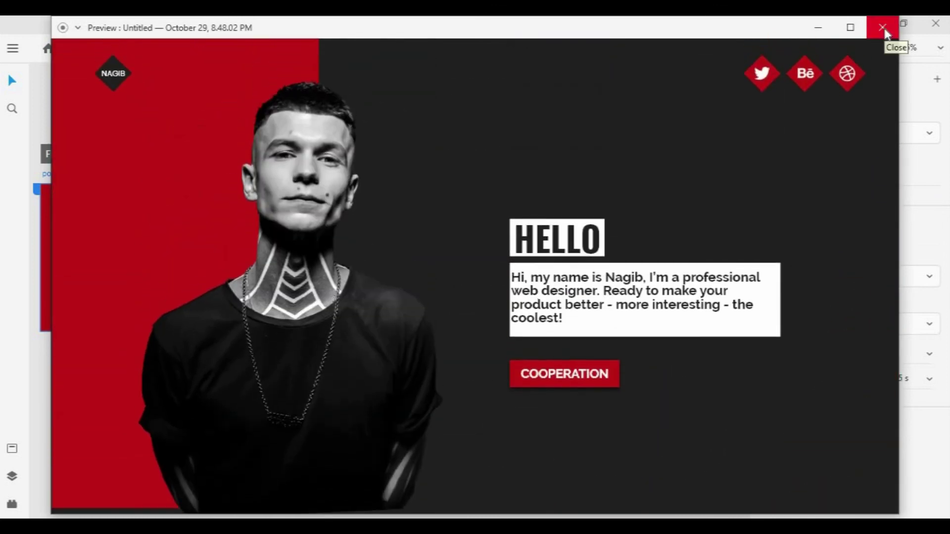
pyautogui.click(883, 27)
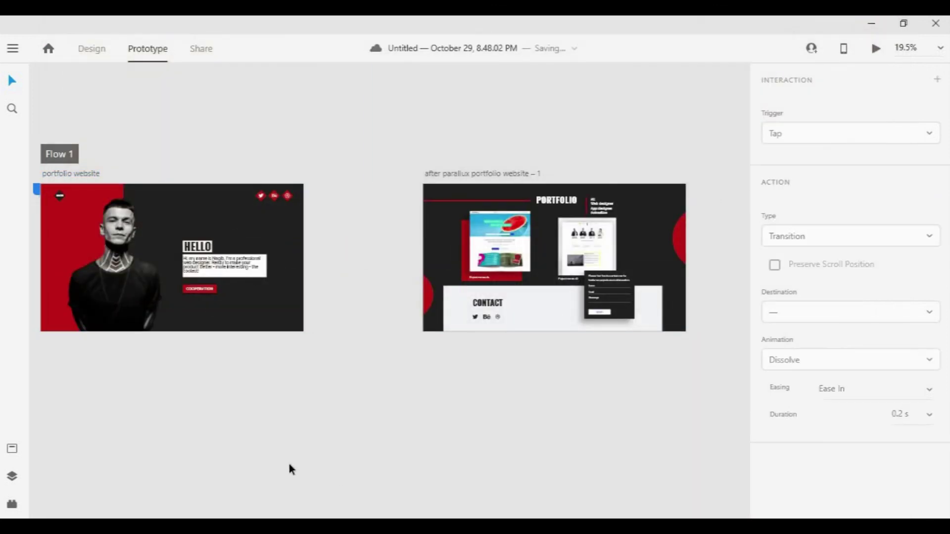